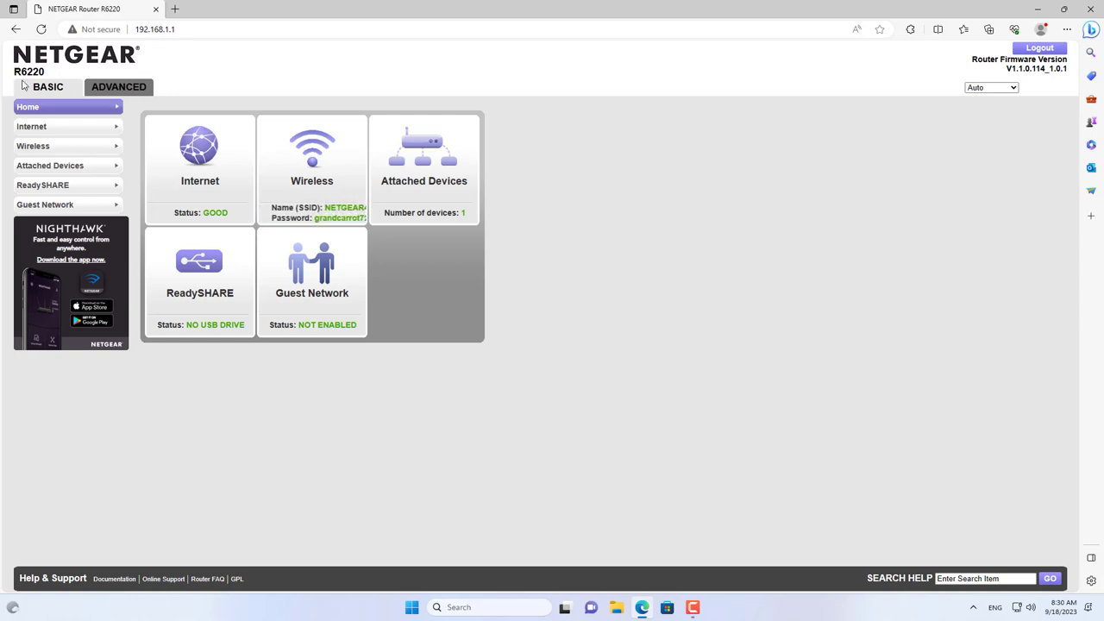
Search Google for 'openwrt netgear r6220' and open the OpenWrt wiki NETGEAR R6220 page.
click(175, 9)
text(openw)
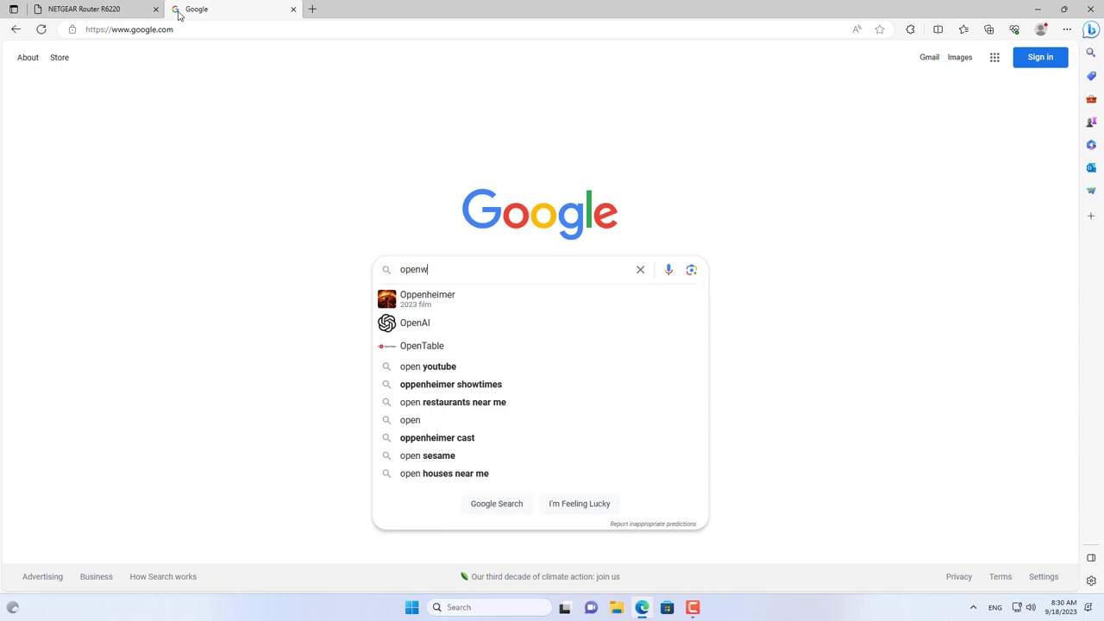
text(rt netge)
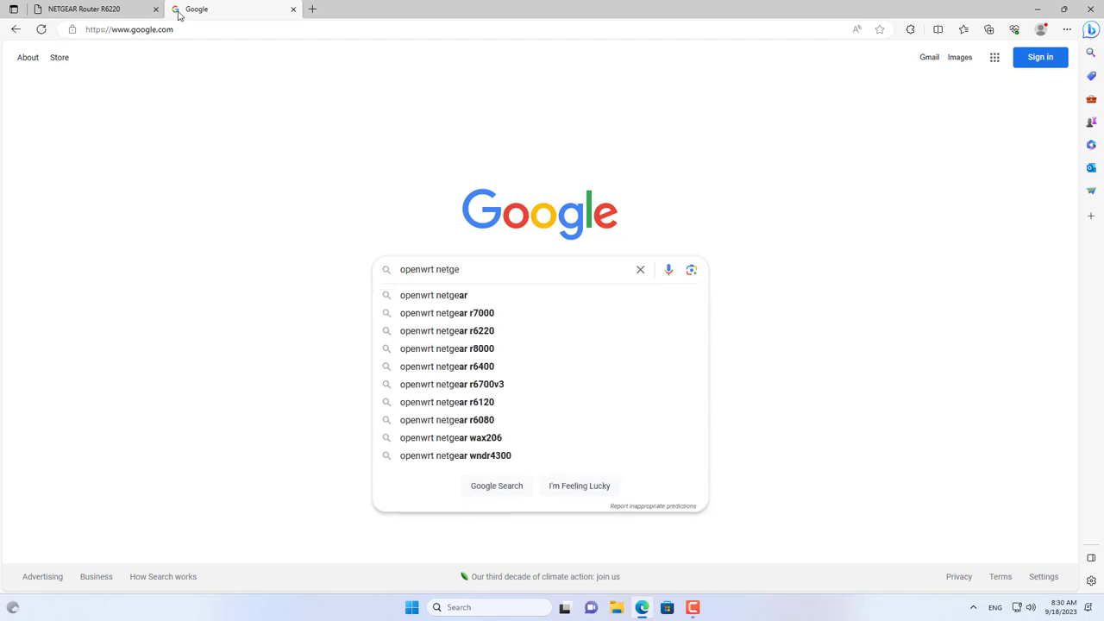
click(443, 333)
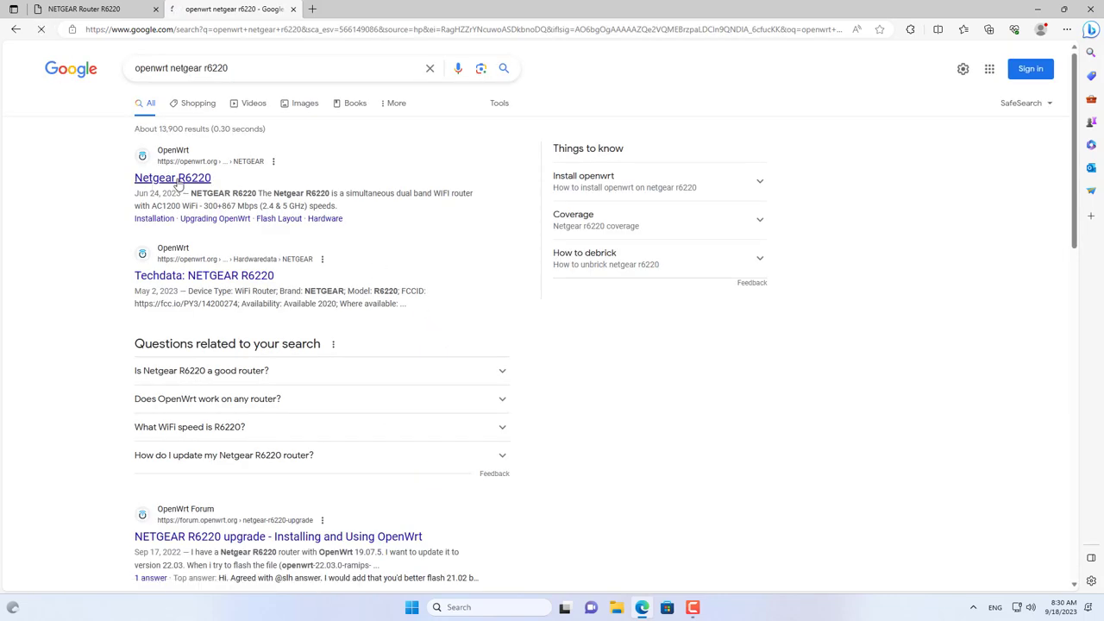
drag(216, 150, 379, 150)
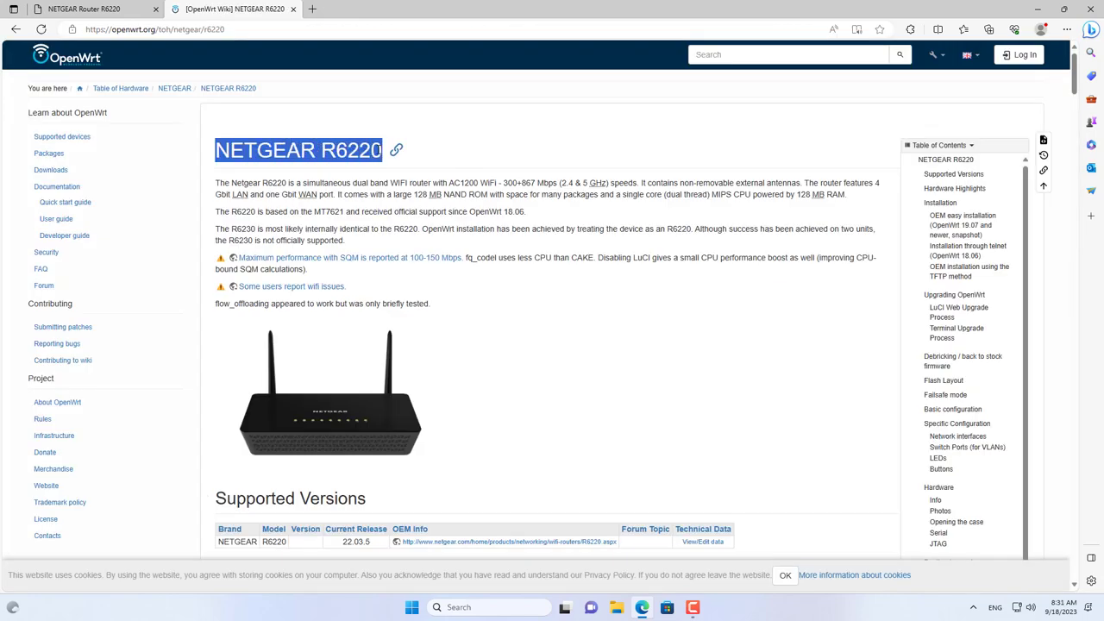
Scroll the R6220 wiki page down to its Installation section.
click(547, 369)
scroll(547, 353, down, 2)
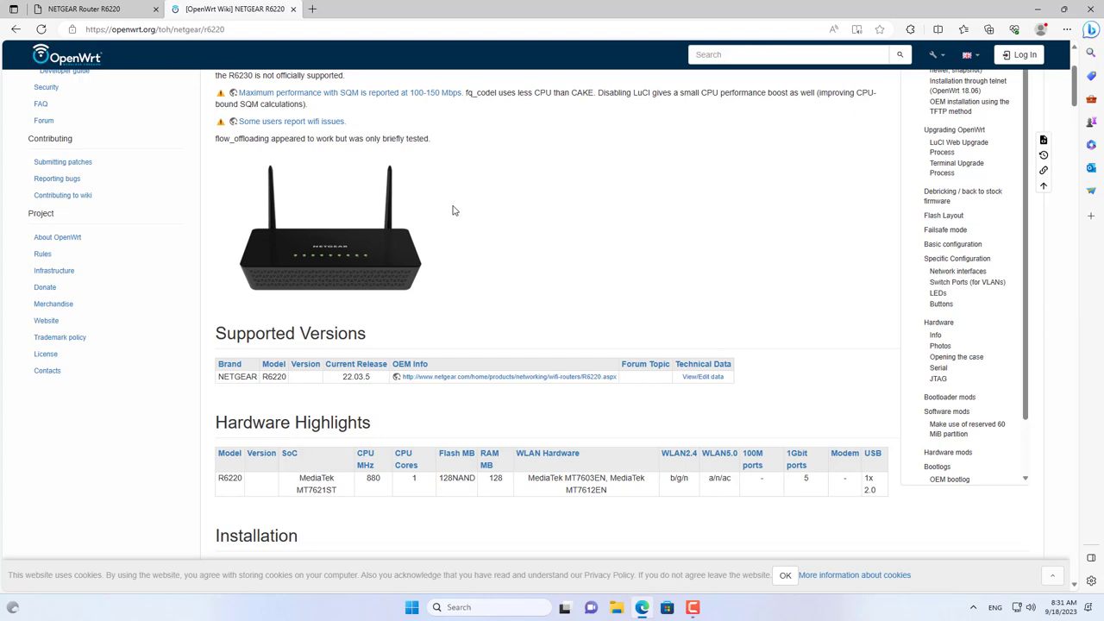
scroll(452, 211, down, 4)
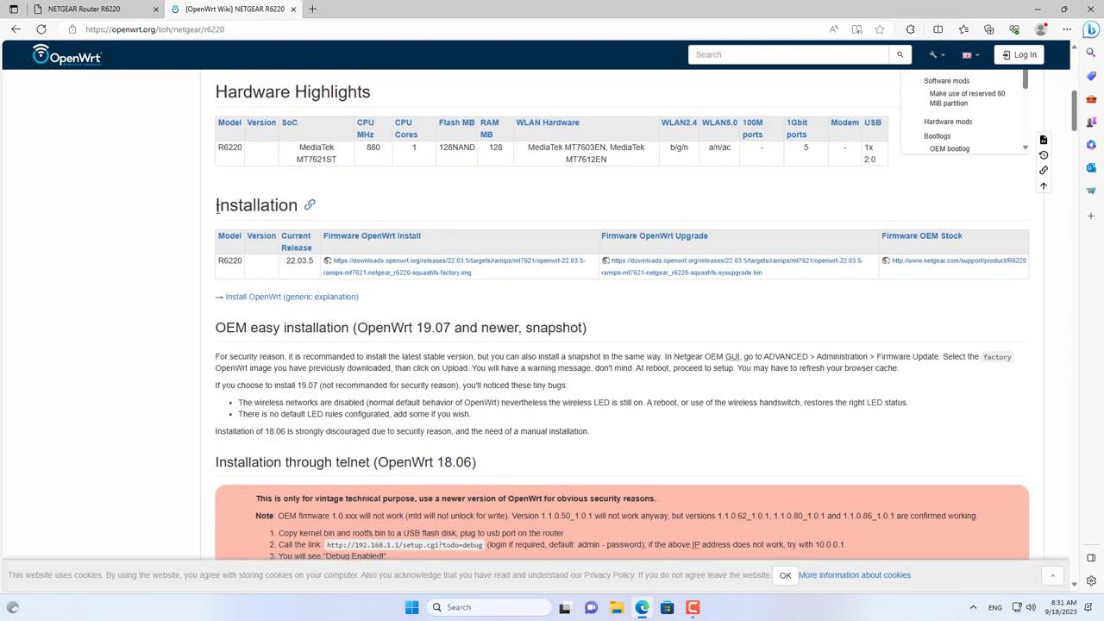
drag(217, 205, 298, 206)
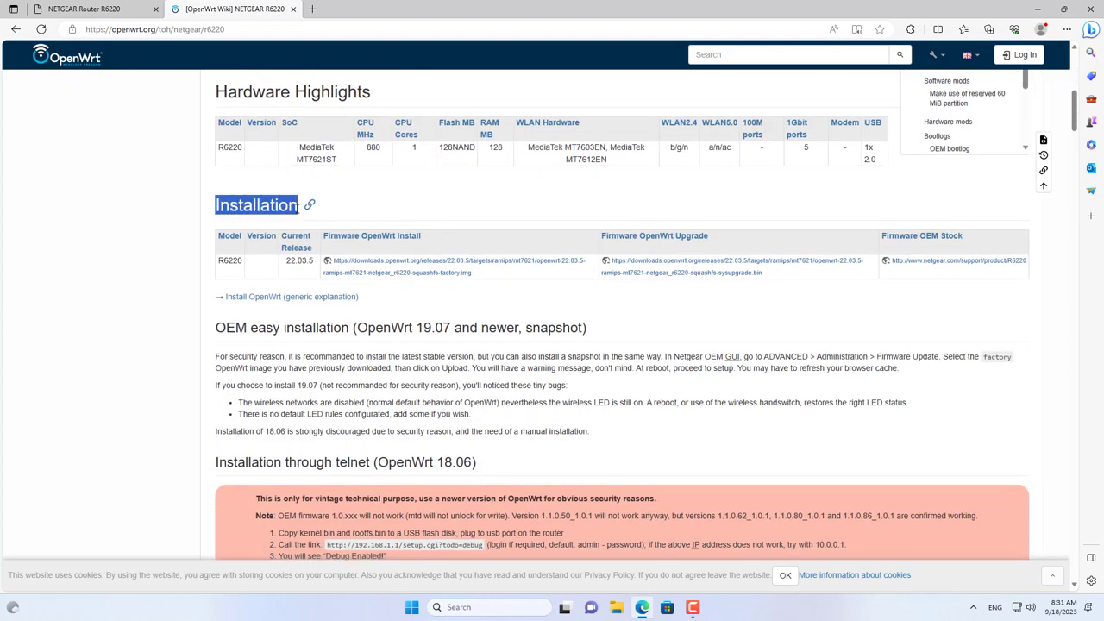
click(468, 297)
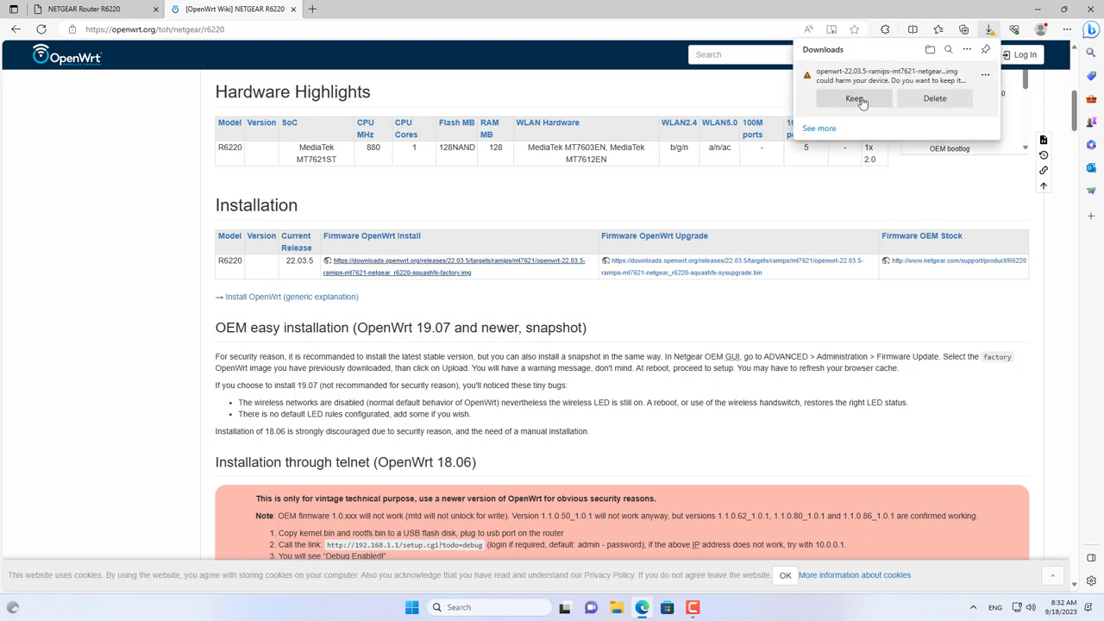
Keep the 22.03.5 factory image download and check both firmware files in Downloads.
click(861, 103)
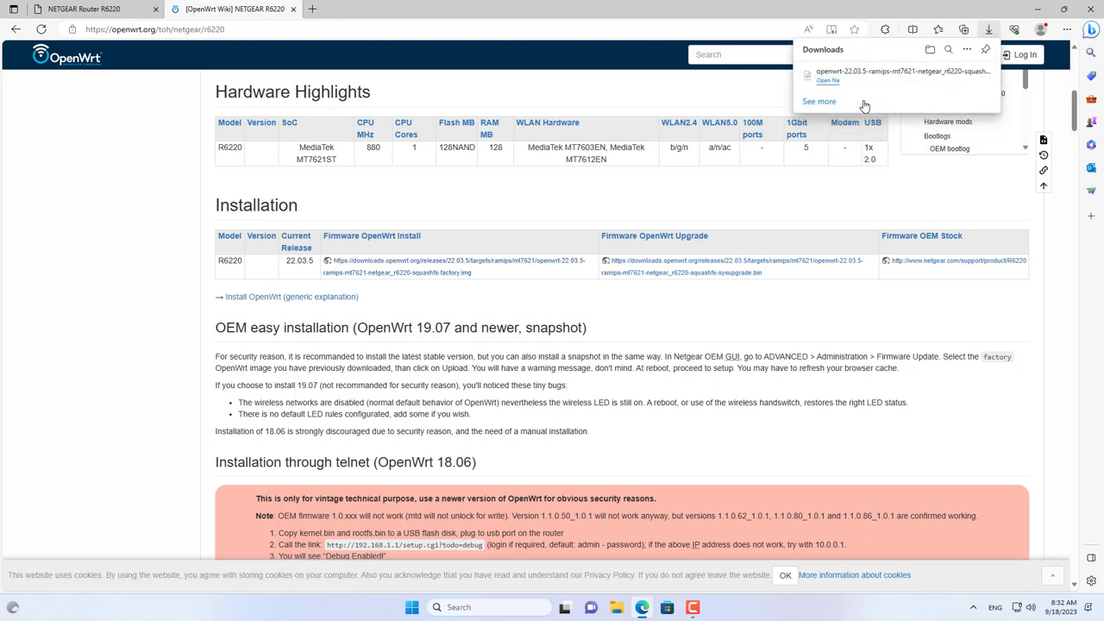
mouse_move(873, 82)
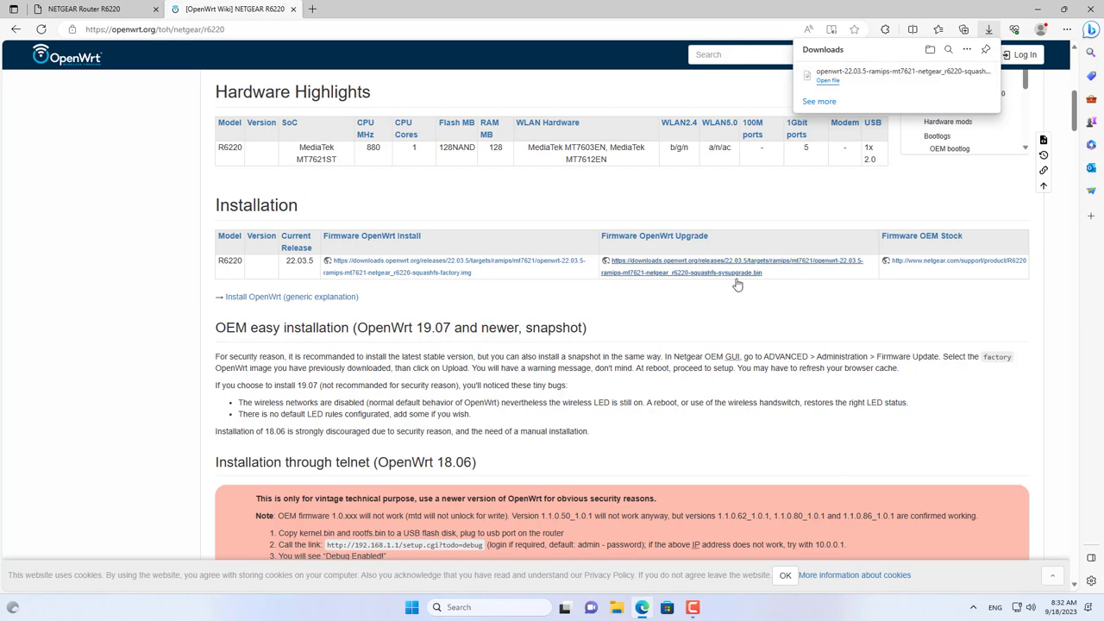
click(690, 266)
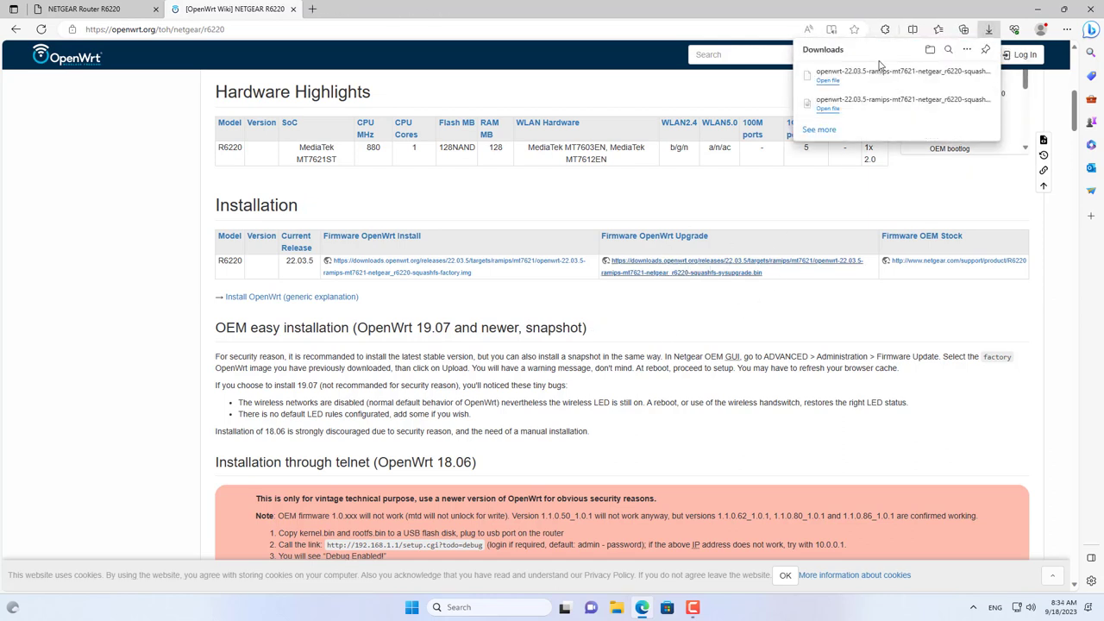
mouse_move(860, 107)
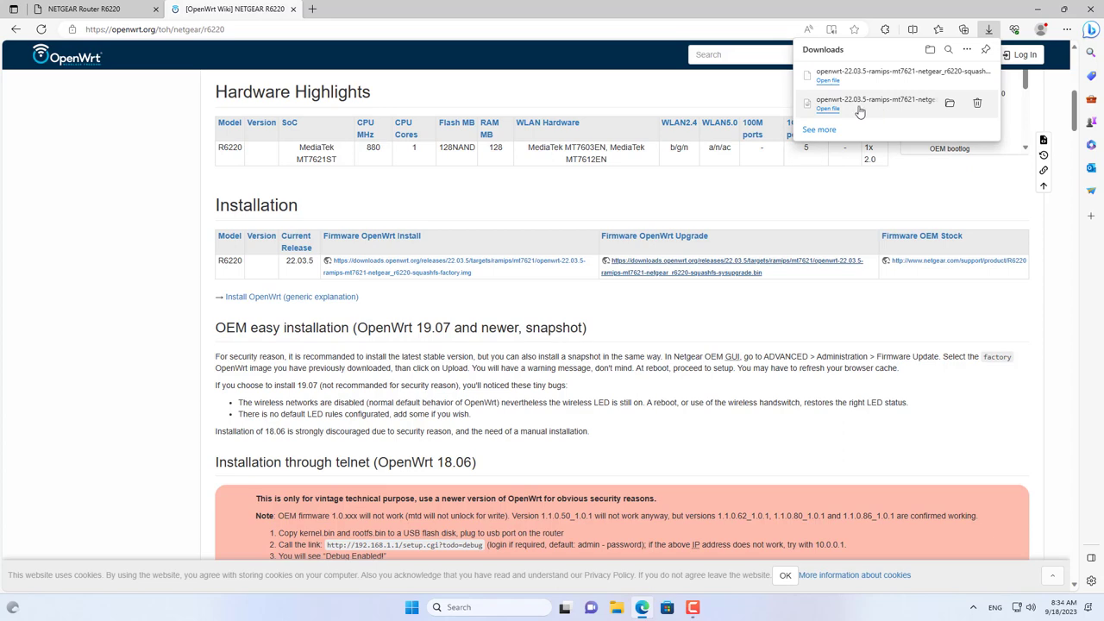
click(949, 104)
click(234, 215)
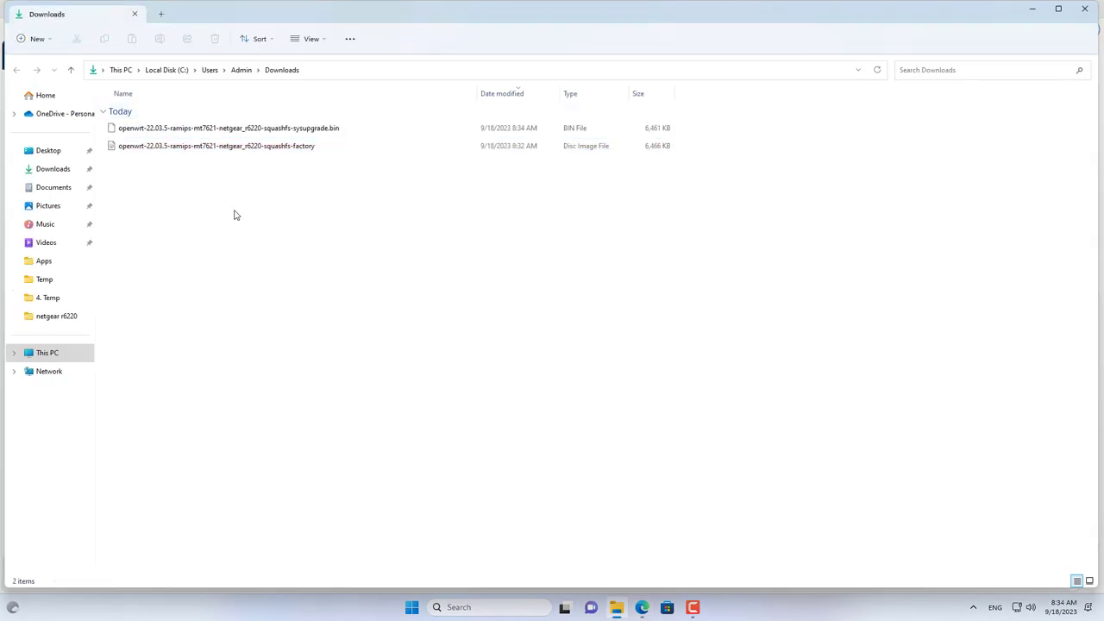
drag(223, 211, 284, 110)
key(alt+Tab)
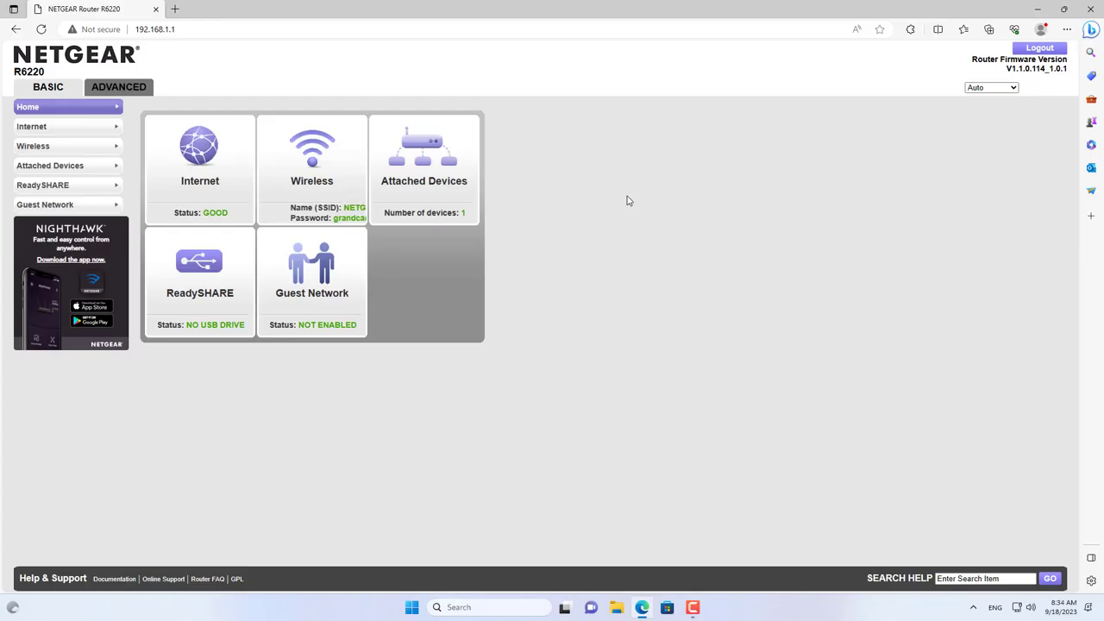
Upload the squashfs-factory.img under ADVANCED > Administration > Firmware Update and confirm the upgrade.
click(116, 88)
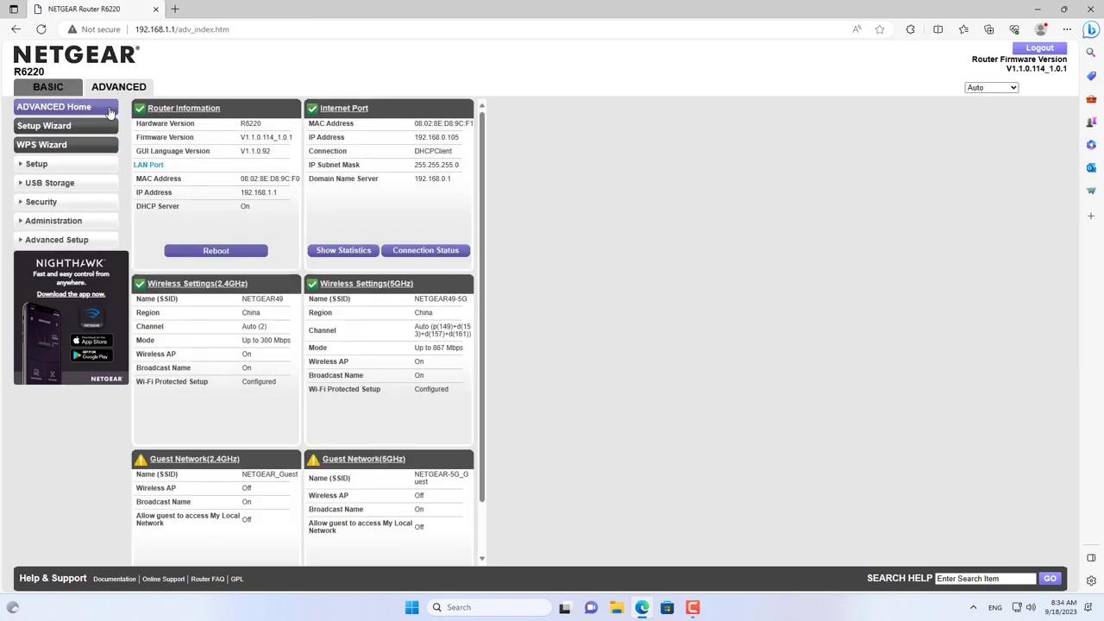
click(52, 225)
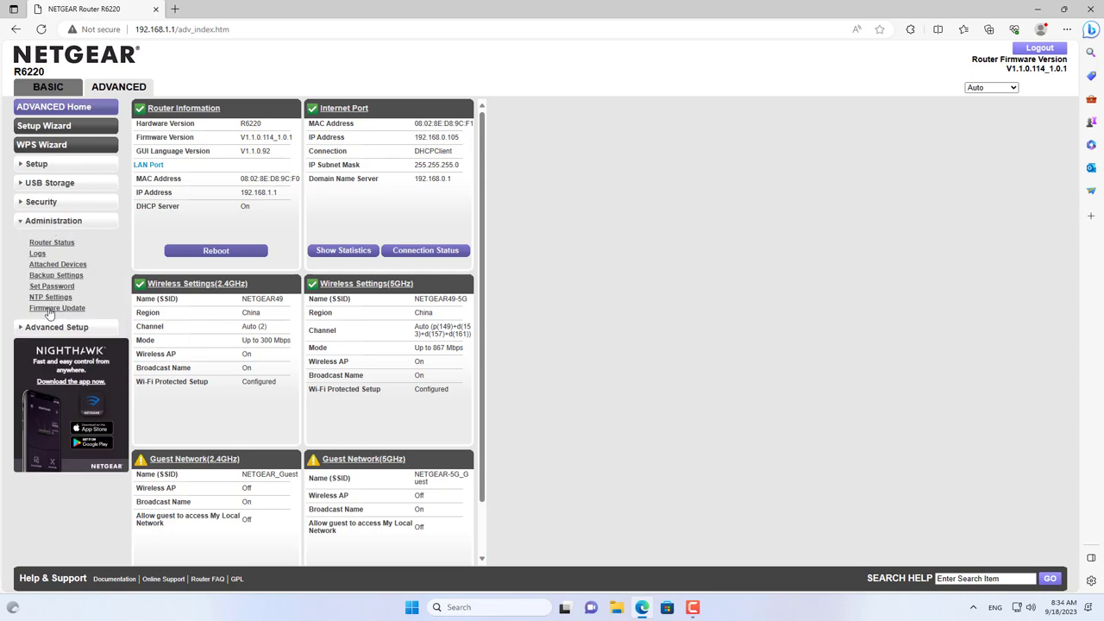
click(49, 310)
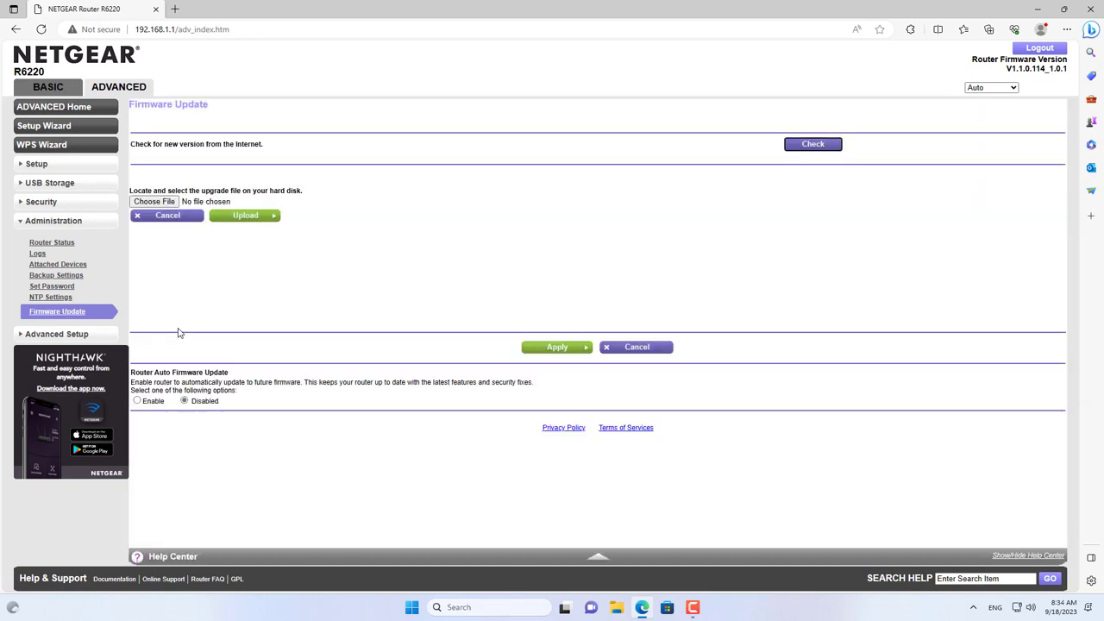
click(159, 203)
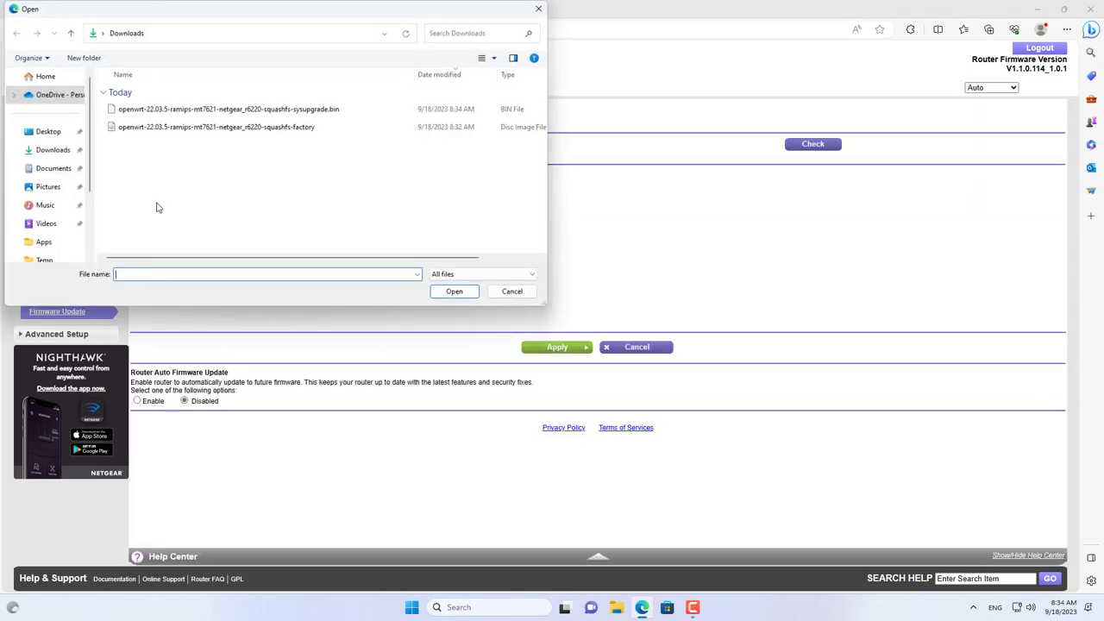
click(297, 129)
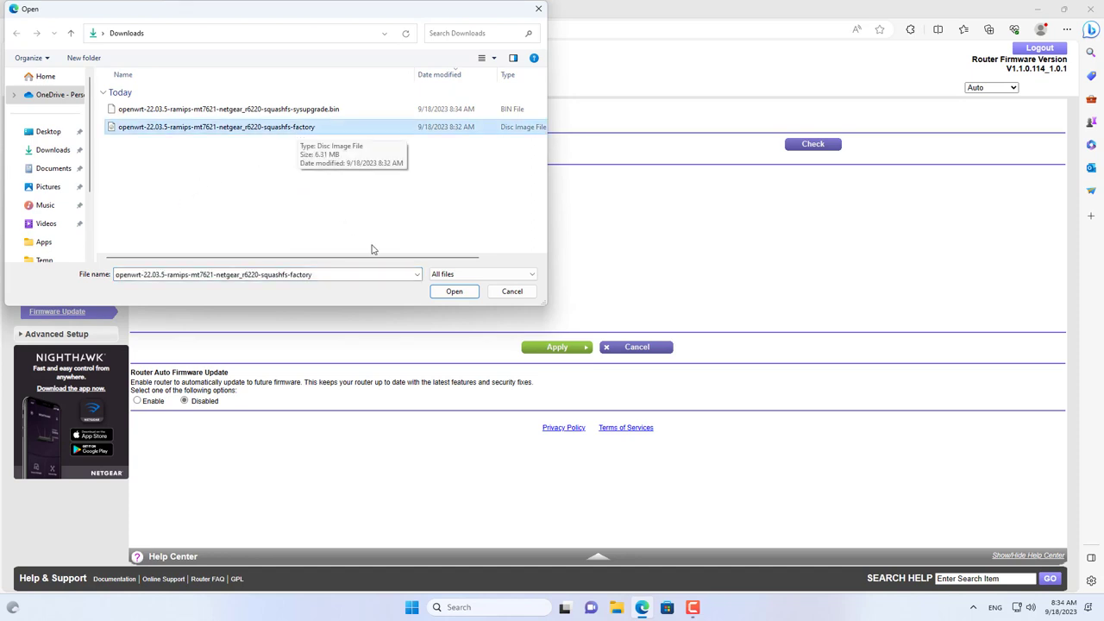
click(453, 291)
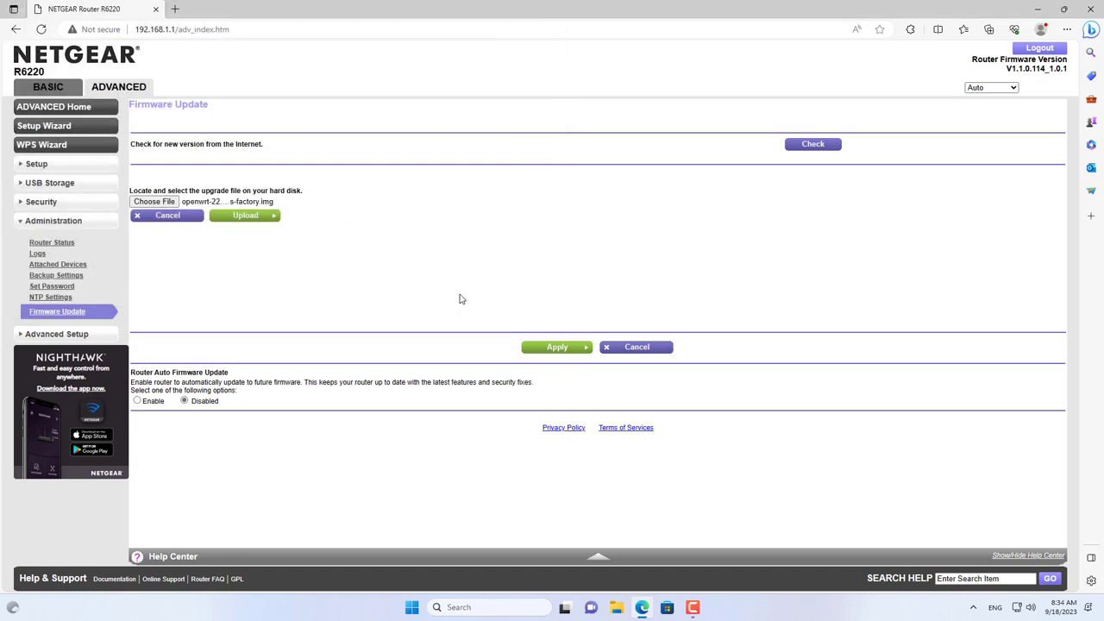
click(247, 219)
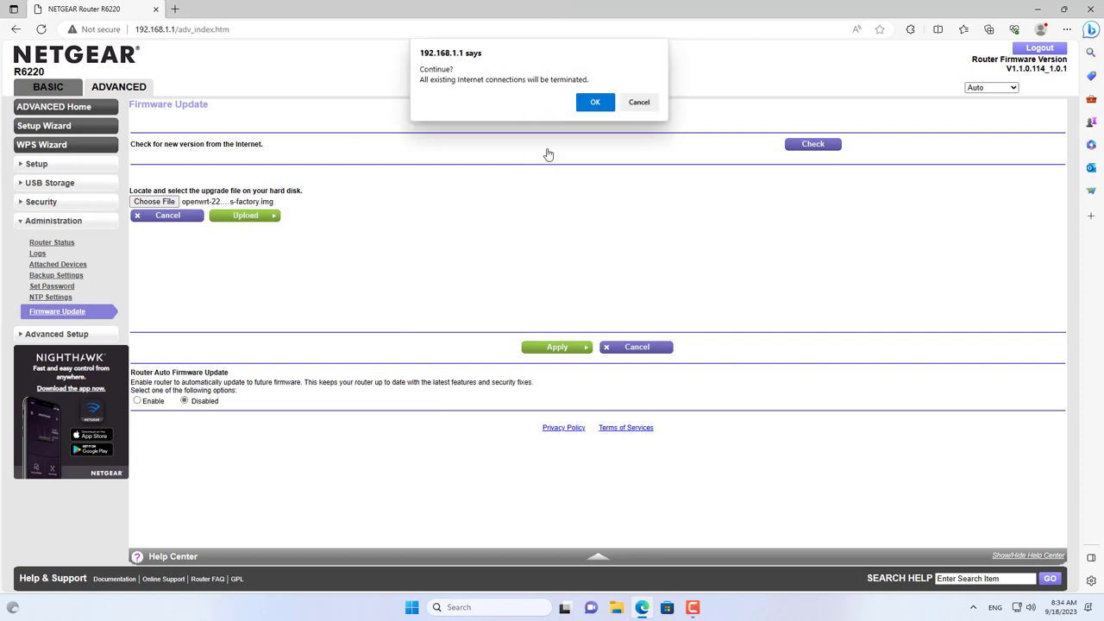
click(596, 103)
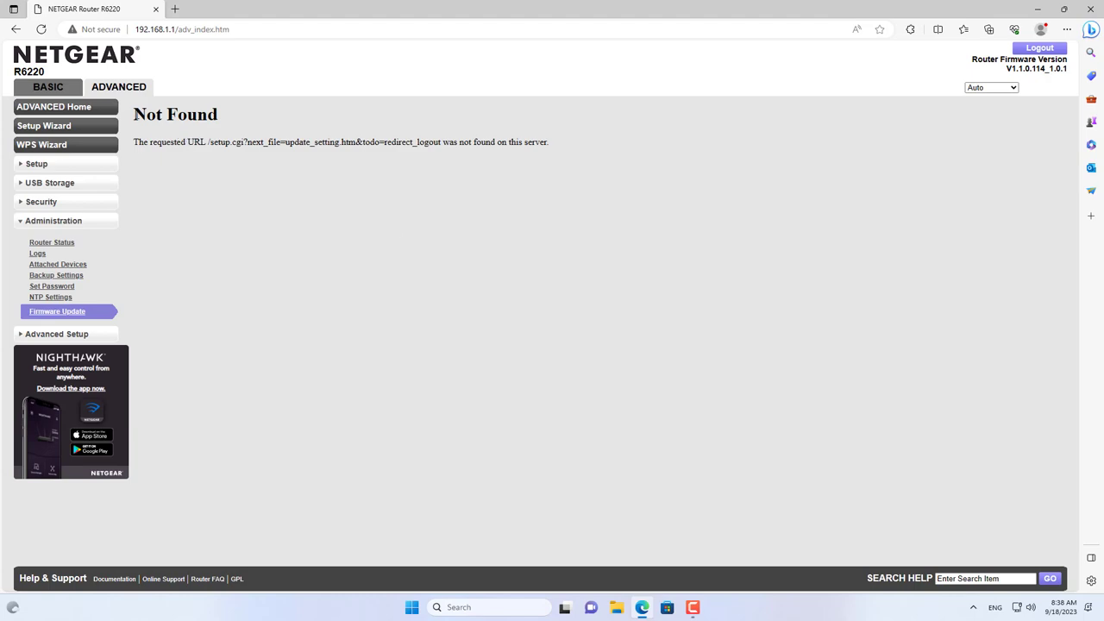
Browse to 192.168.1.1 and log in to LuCI's Status overview.
drag(135, 113, 229, 112)
drag(135, 141, 581, 144)
click(176, 9)
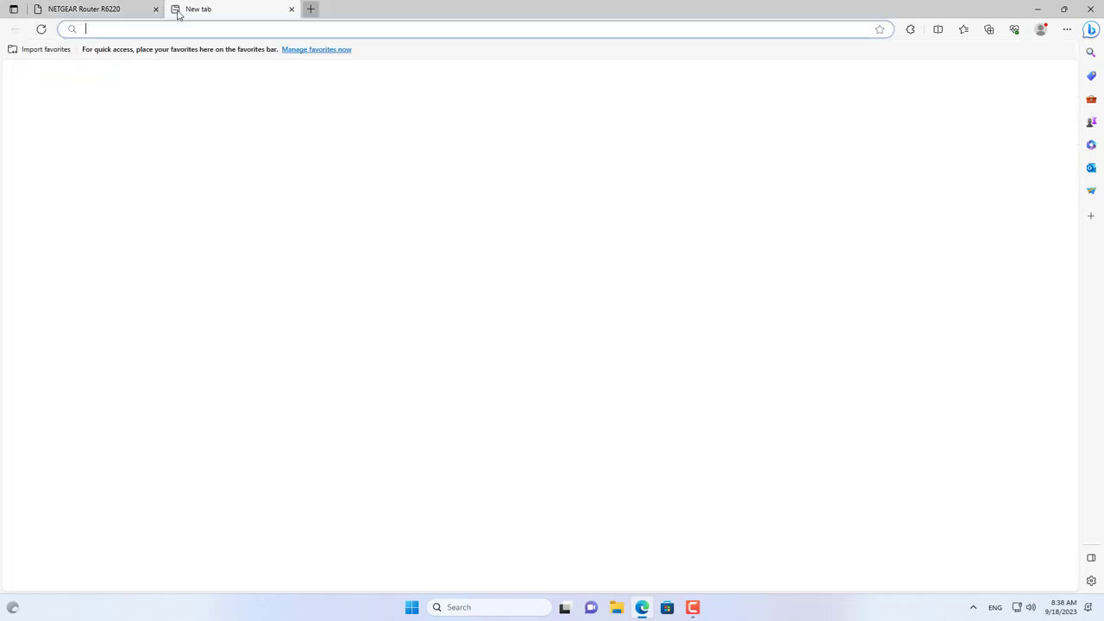
text(192.1)
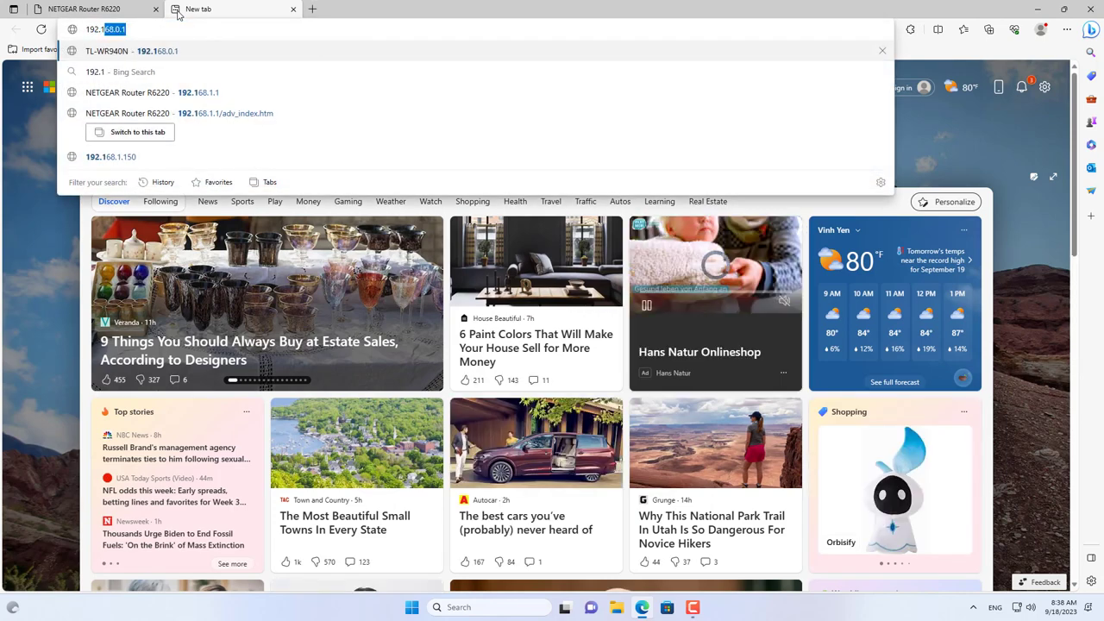
text(68.1.1)
key(Return)
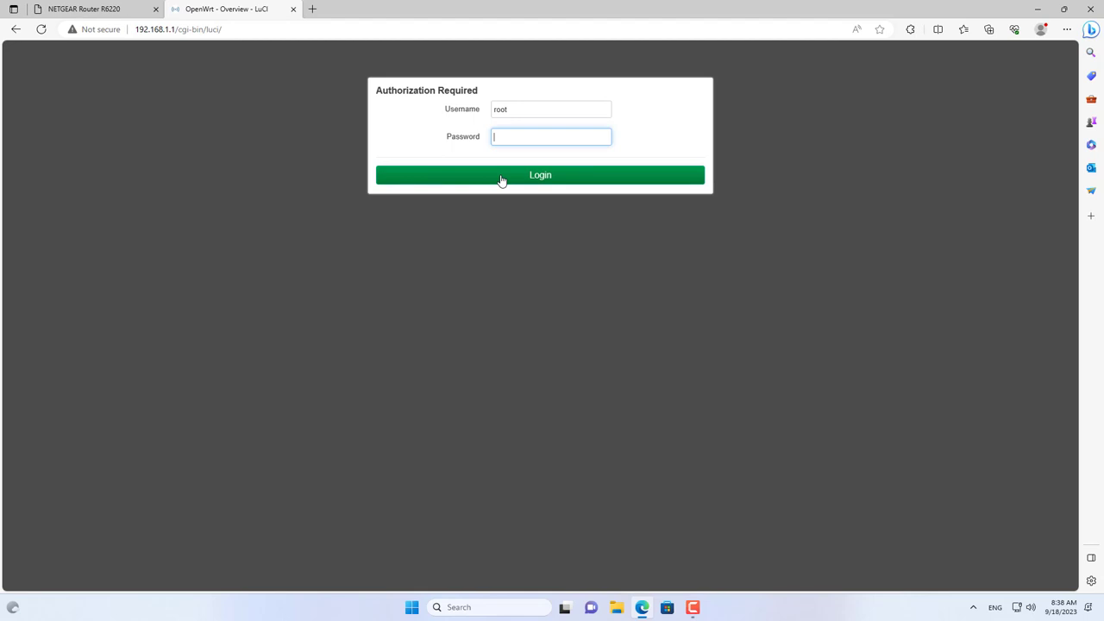
click(501, 176)
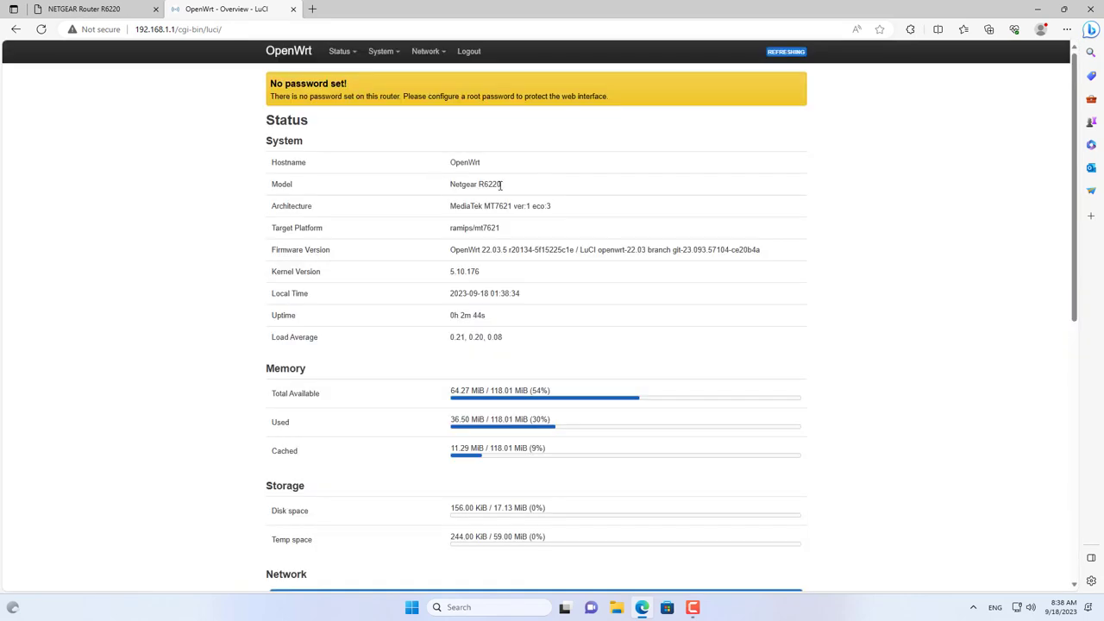
drag(500, 185, 247, 160)
Change the hostname from OpenWrt to AP1 in System settings and Save & Apply.
click(556, 188)
mouse_move(382, 54)
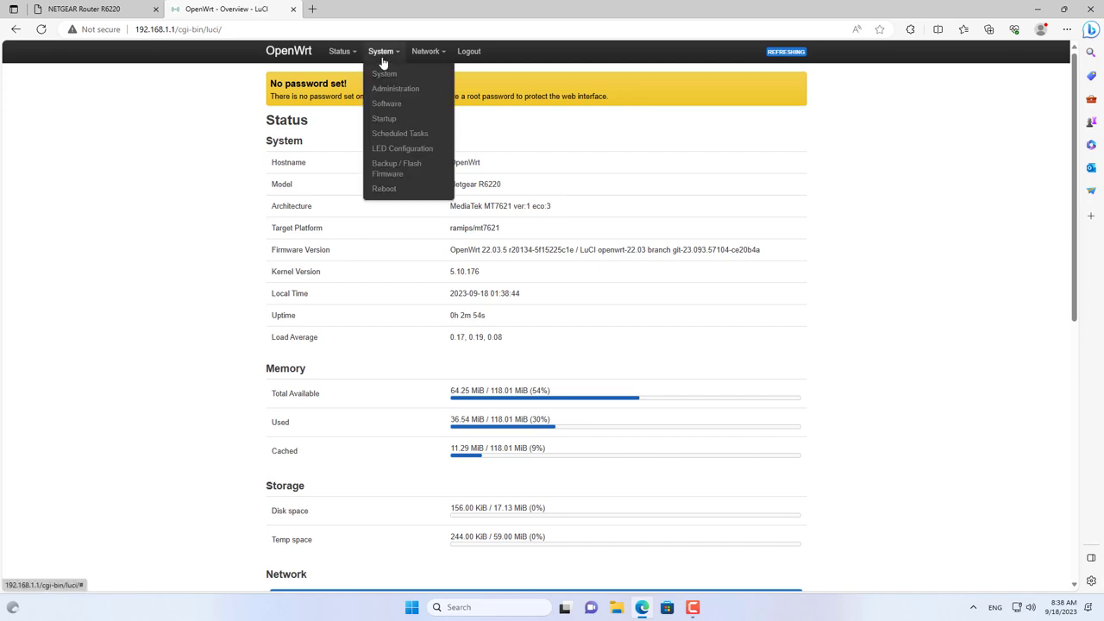
click(384, 76)
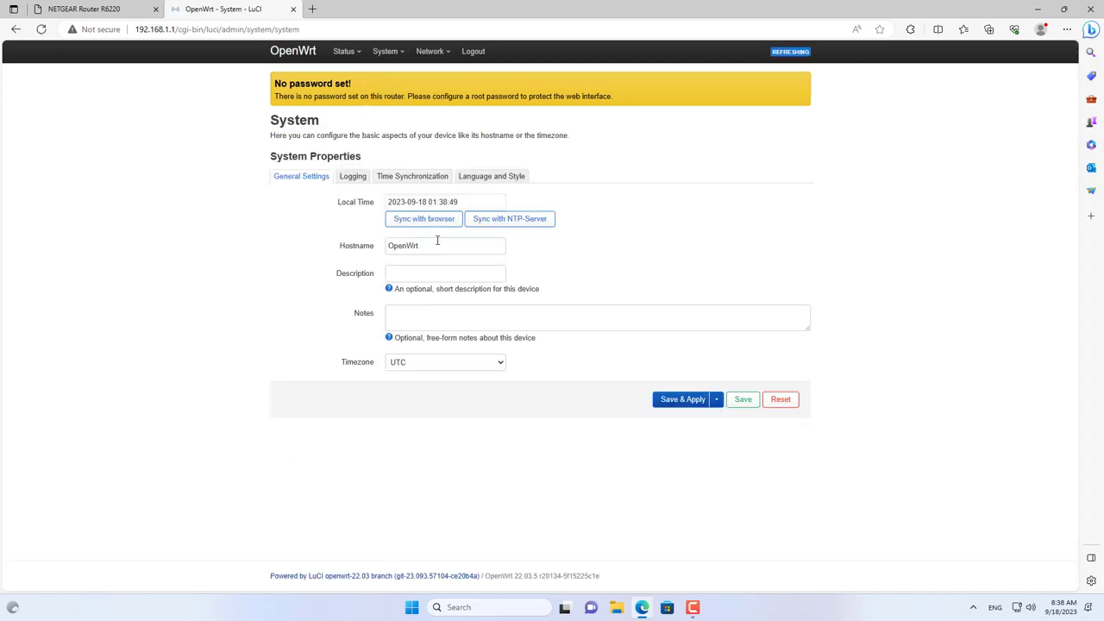
double_click(437, 240)
text(AP1)
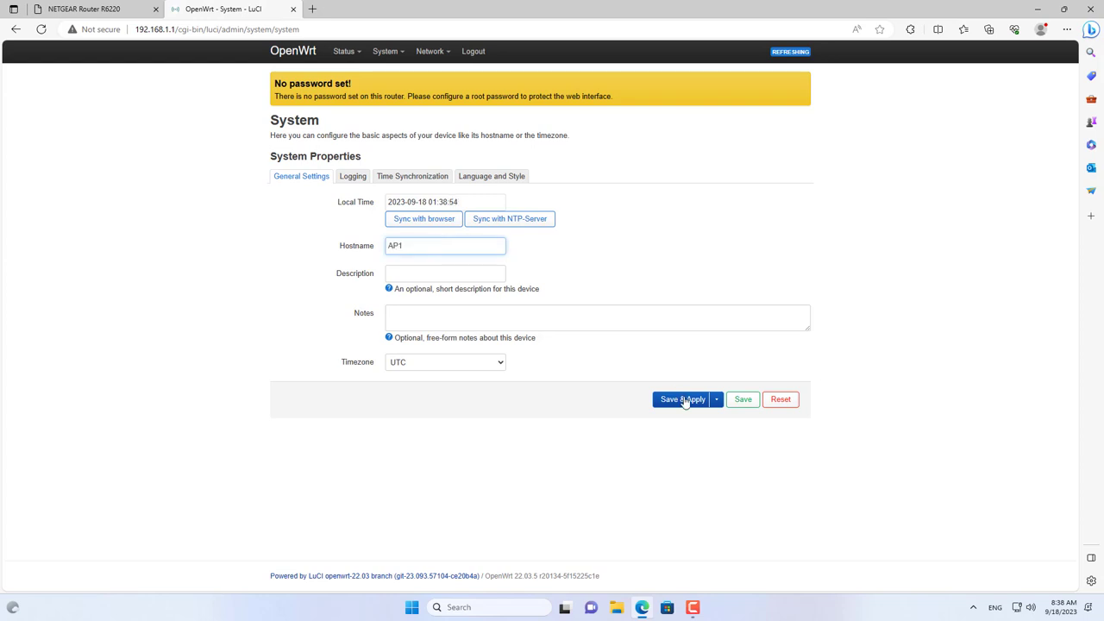
click(682, 399)
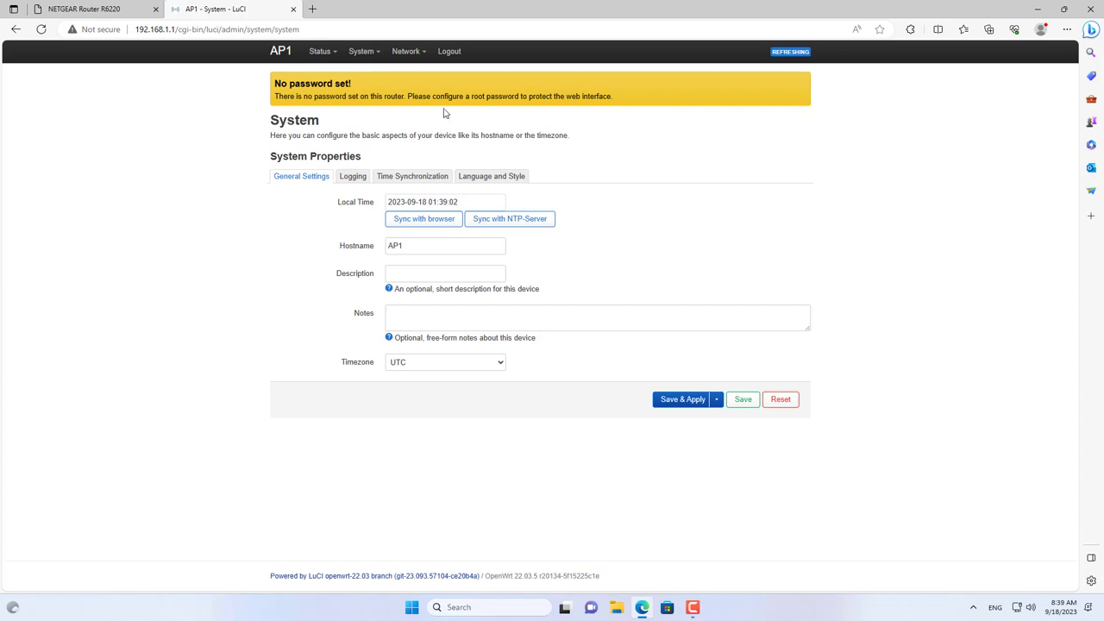
Filter installed software for 'wpad' and remove the wpad-basic-wolfssl package.
mouse_move(360, 54)
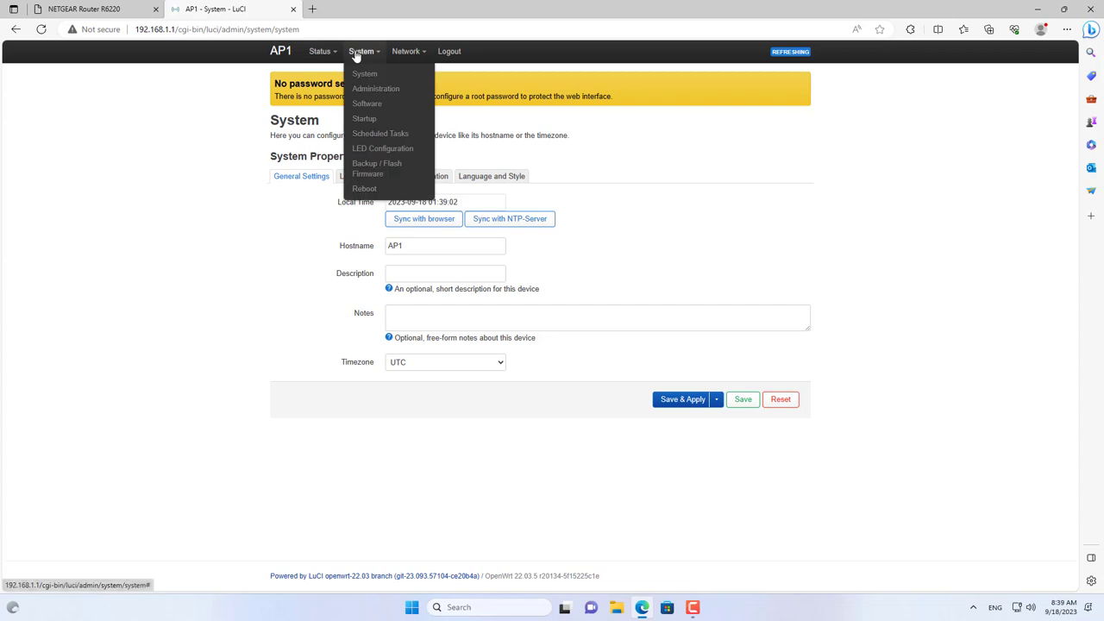
click(365, 104)
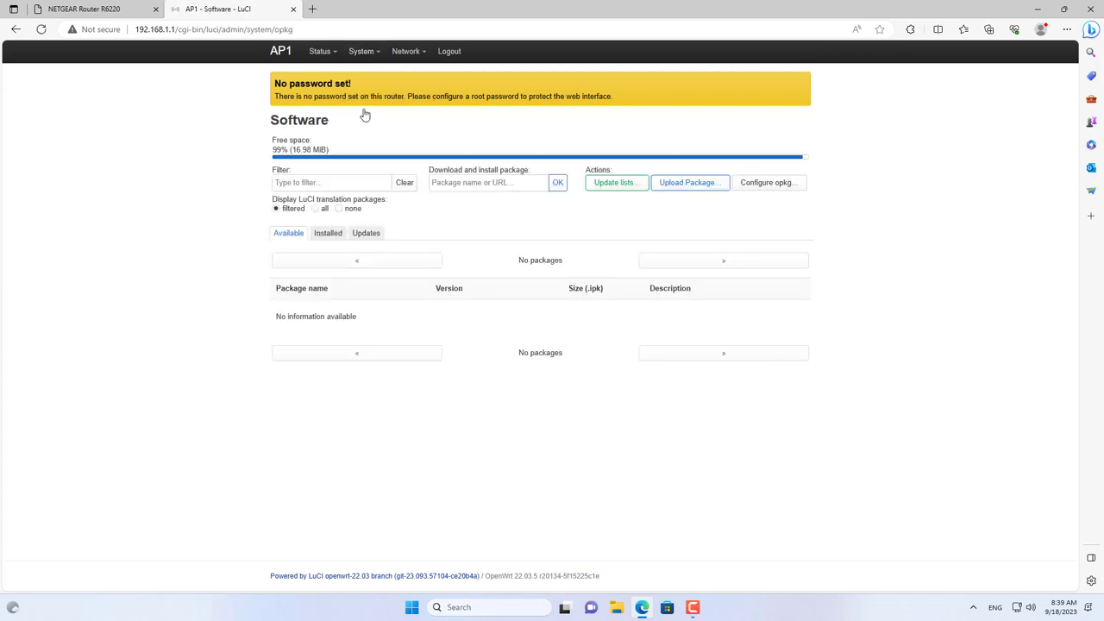
click(328, 234)
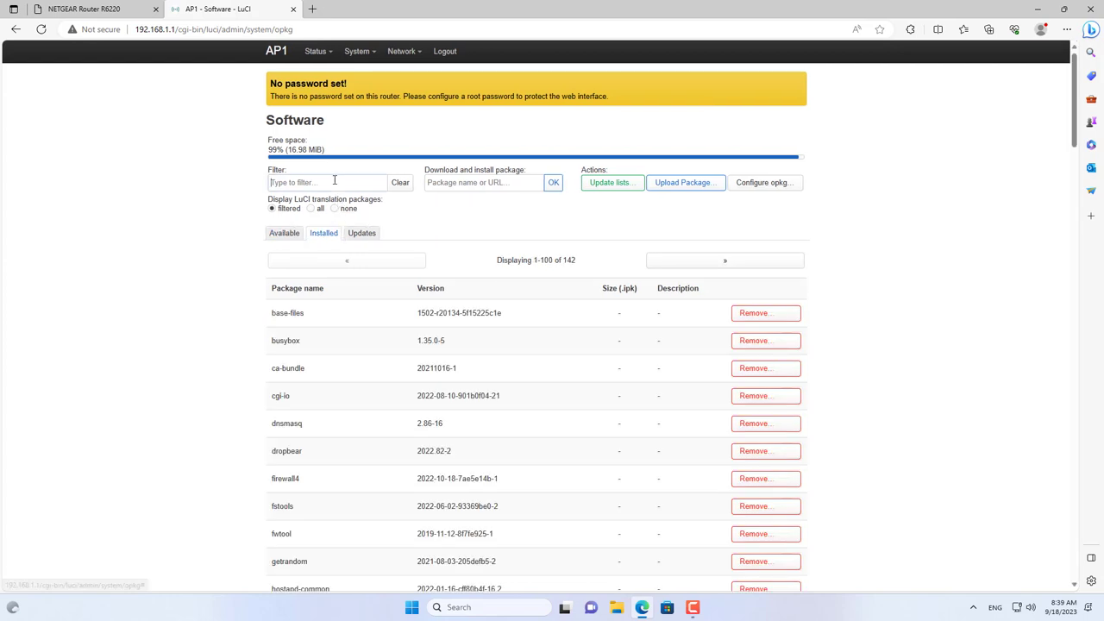
text(wpad)
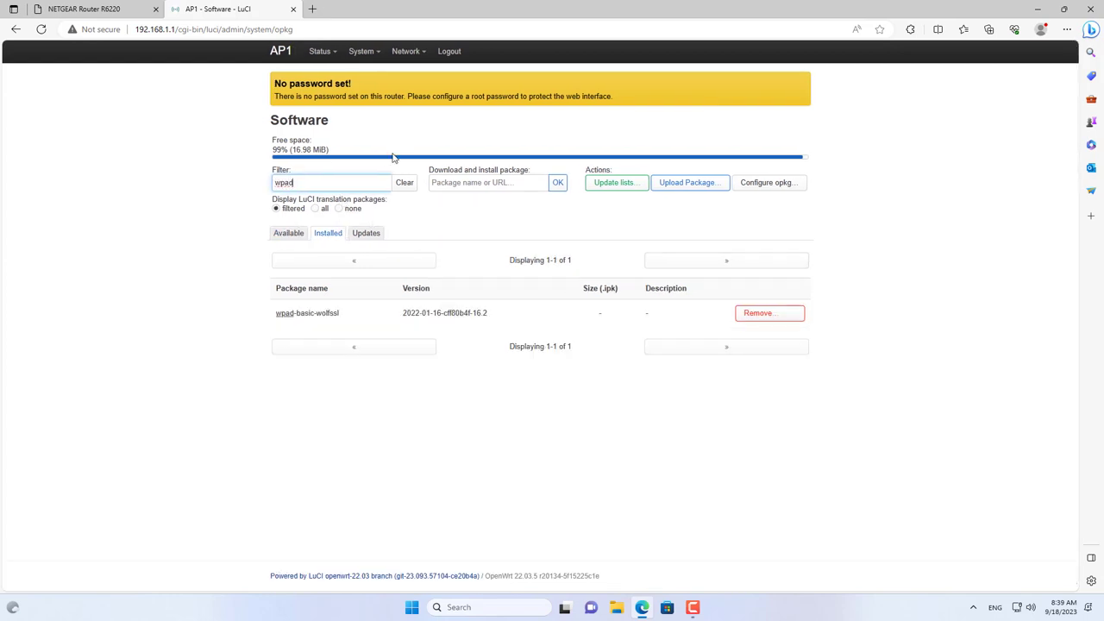
drag(272, 323, 353, 320)
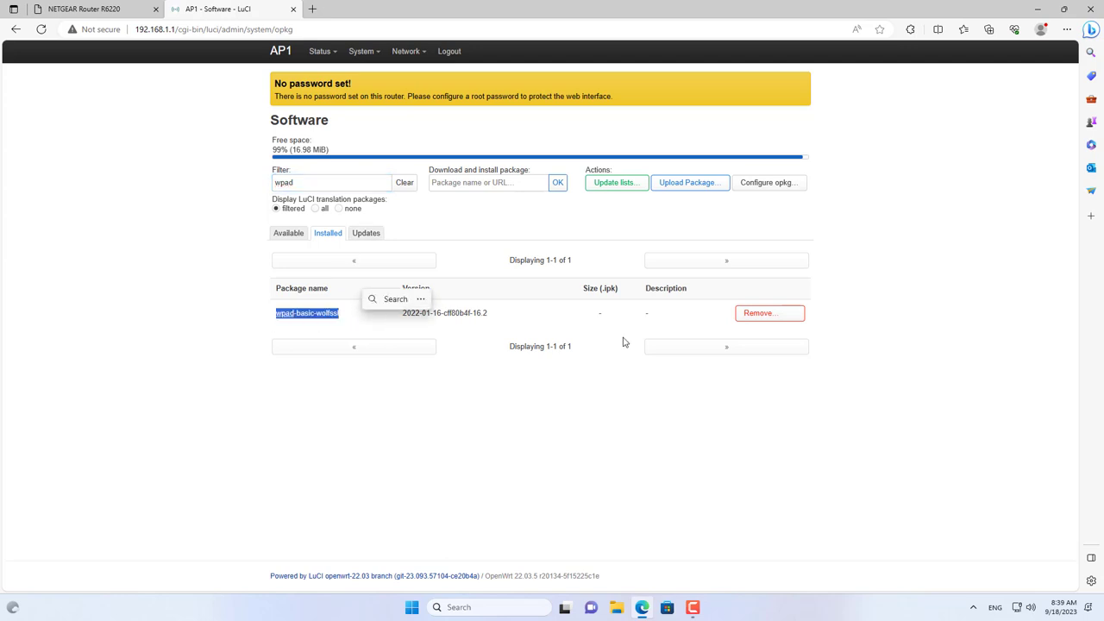
click(758, 315)
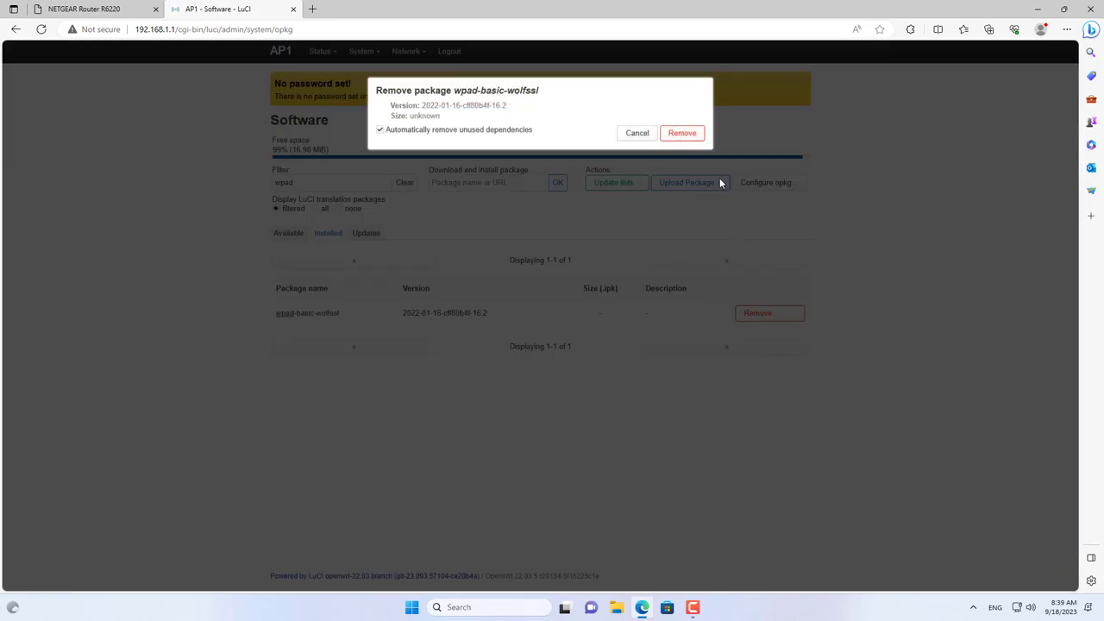
click(692, 139)
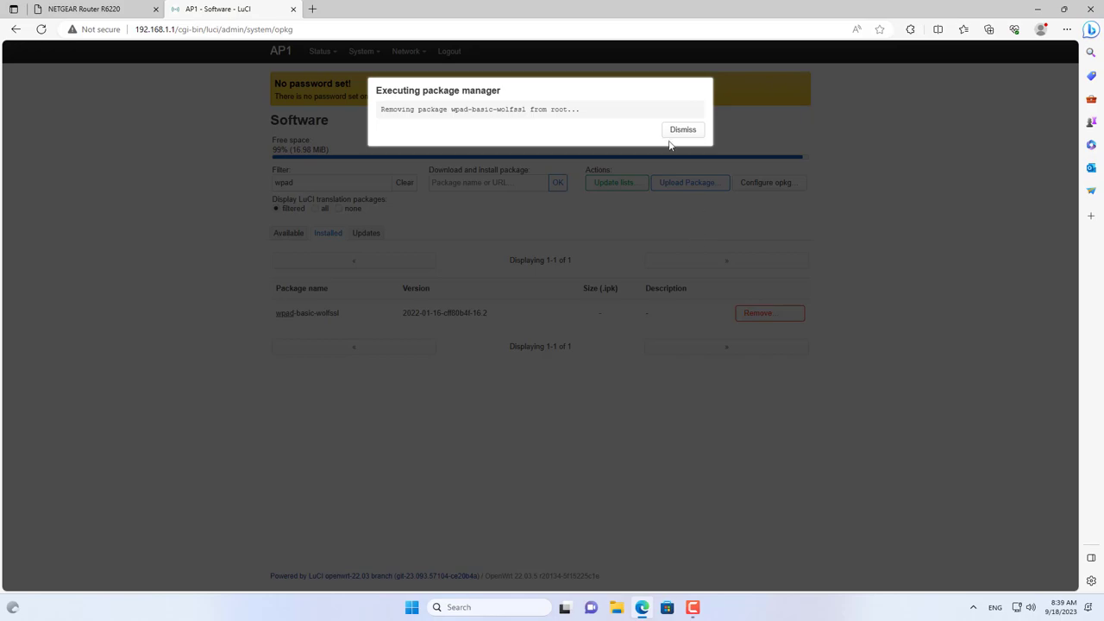
click(673, 134)
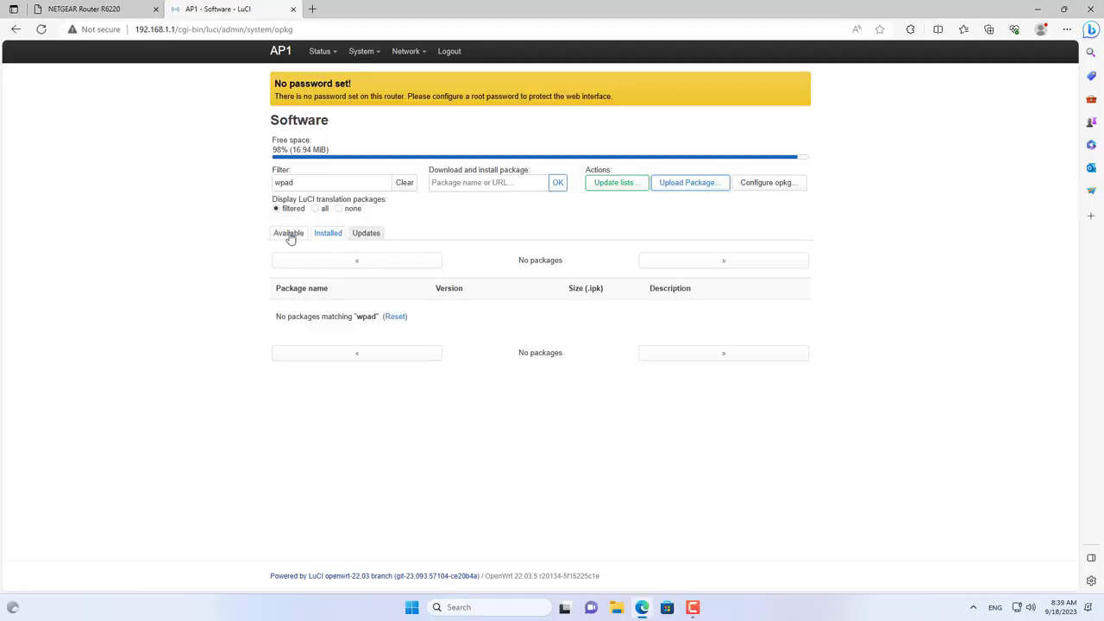
List available packages filtered on 'wpad', which shows no matches.
click(290, 236)
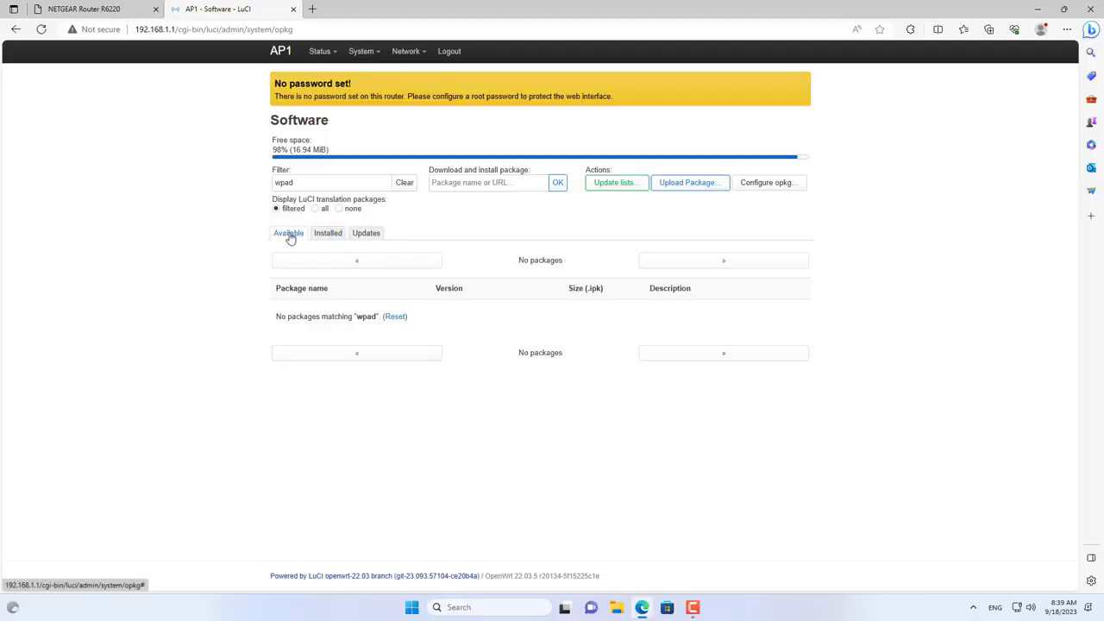
Update package lists, install the full wpad package, and verify it under Installed.
click(612, 182)
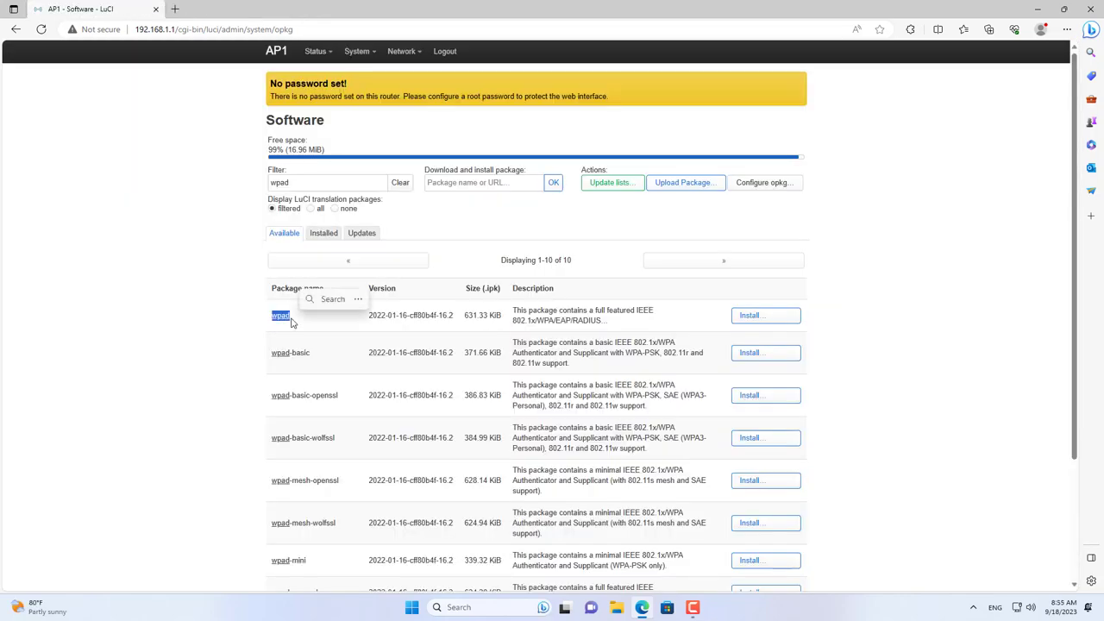
click(747, 319)
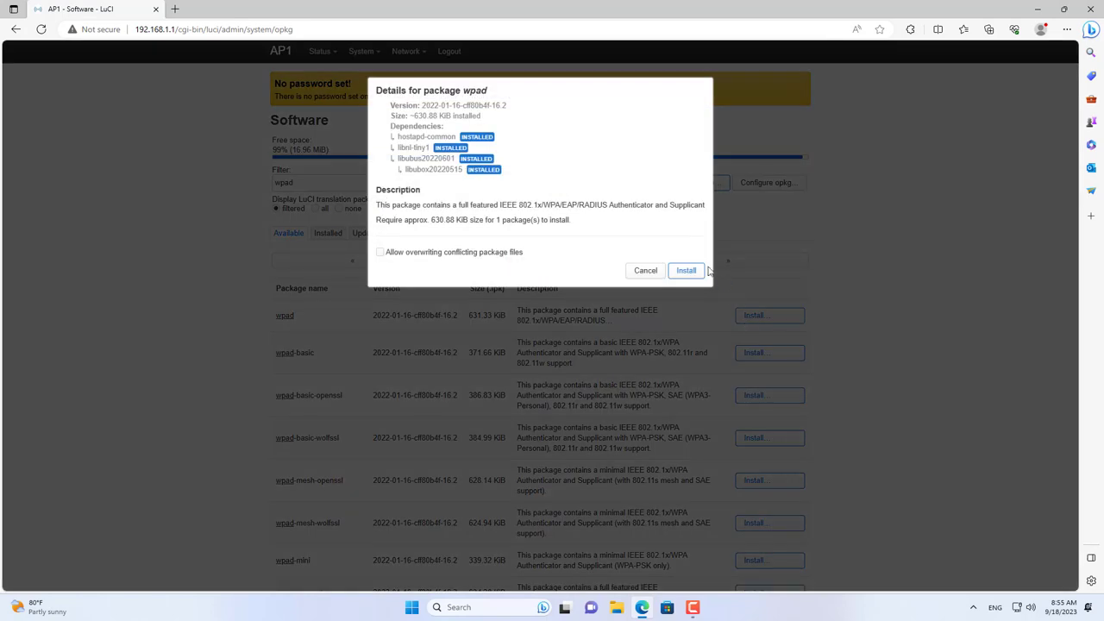
click(687, 270)
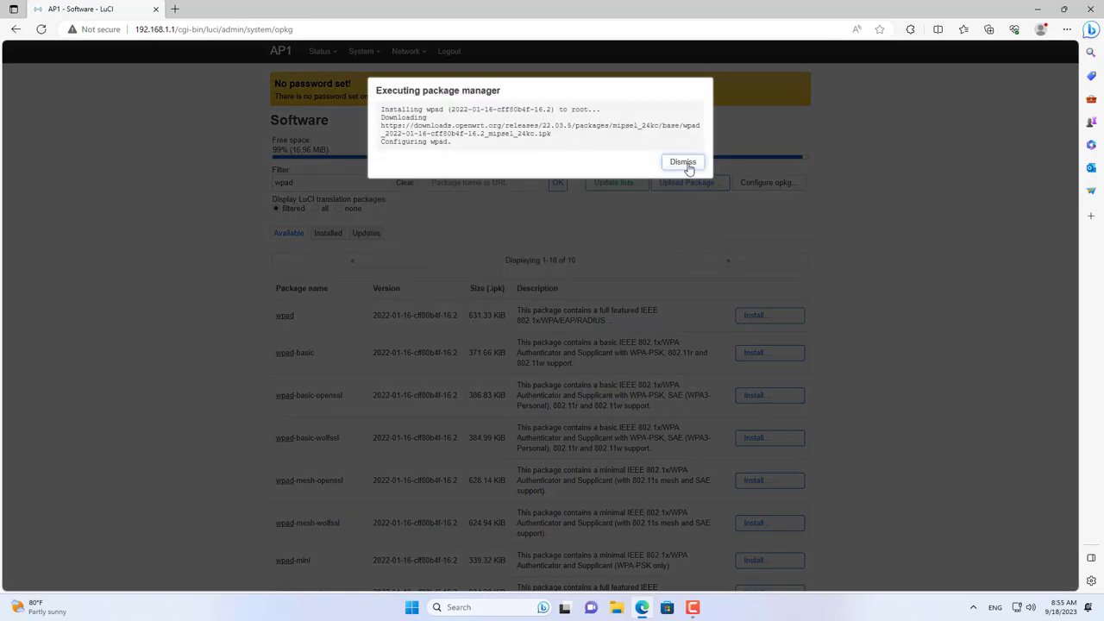
click(682, 162)
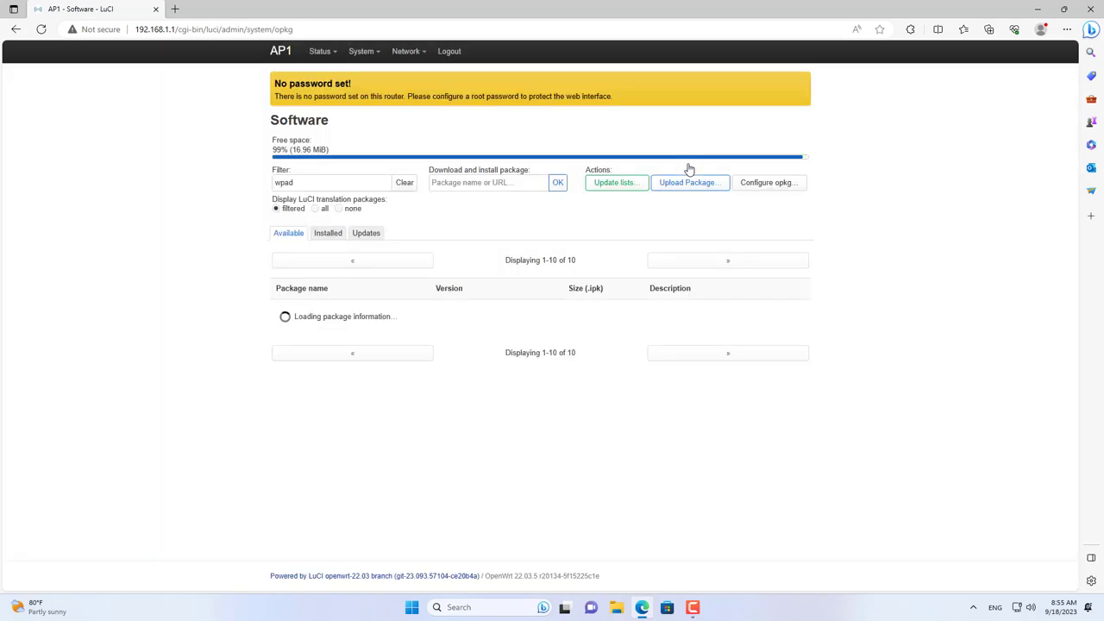
click(330, 234)
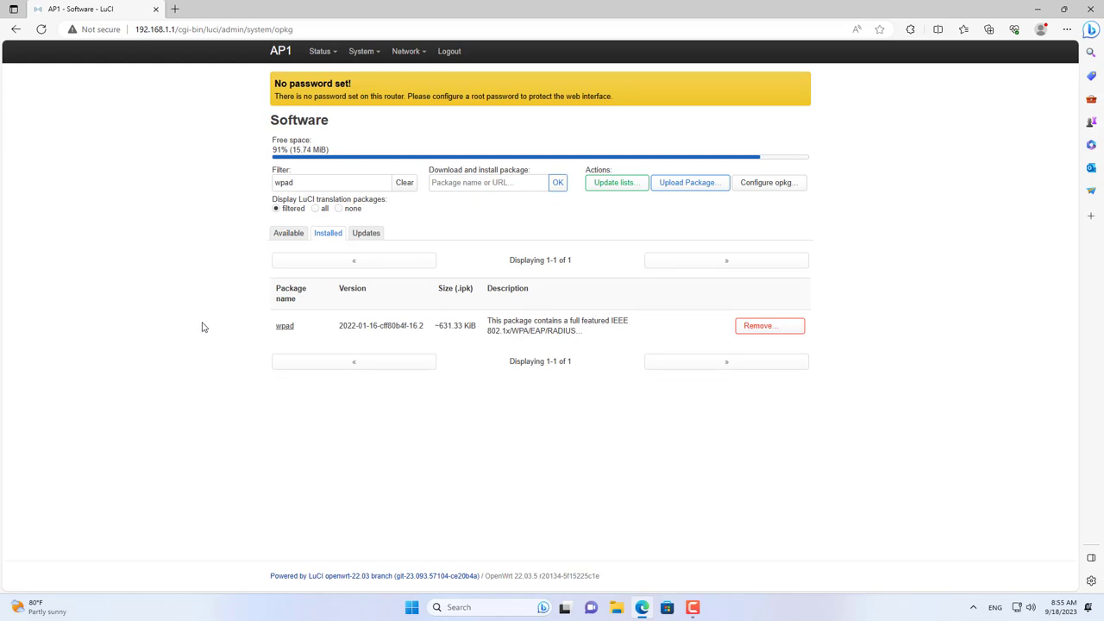
mouse_move(408, 57)
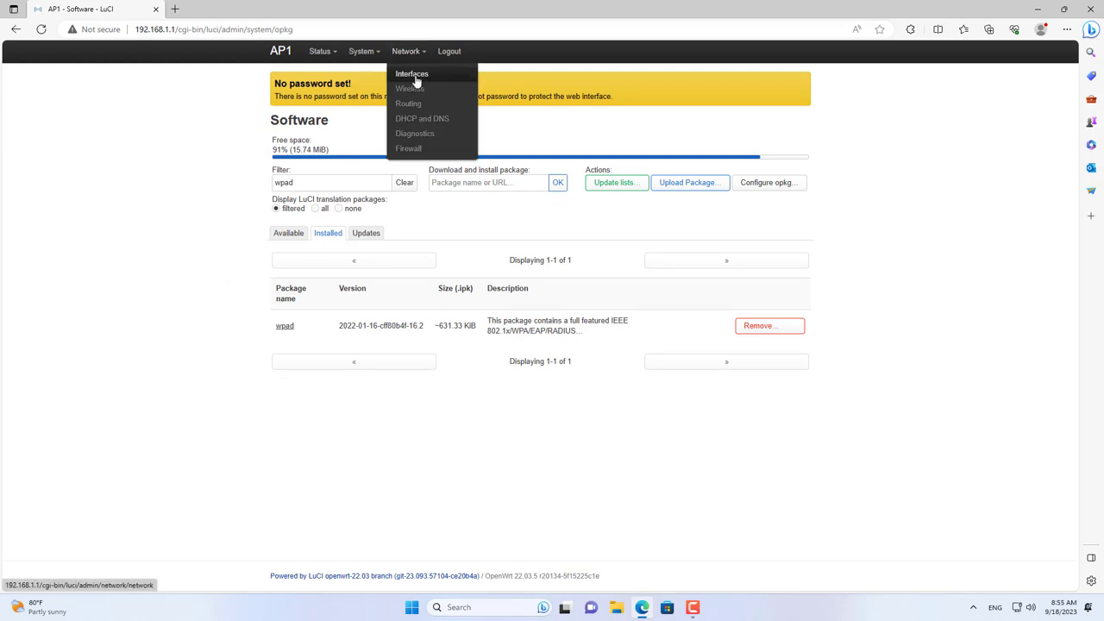
Enable radio0's 2.4 GHz network in Access Point mode with ESSID NETVN and save.
click(425, 92)
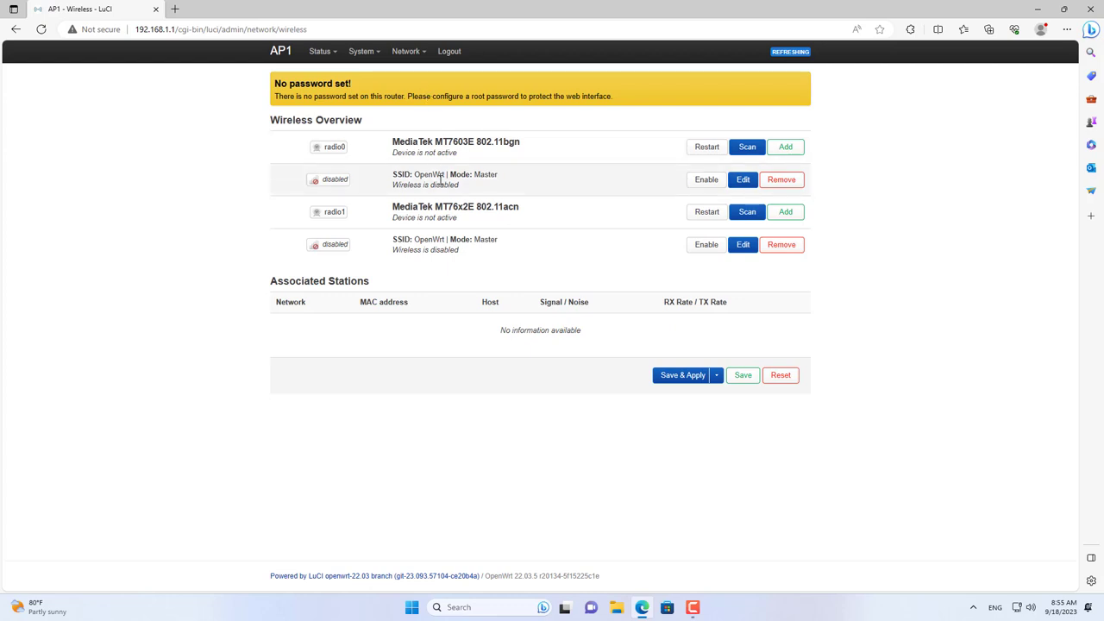
click(710, 181)
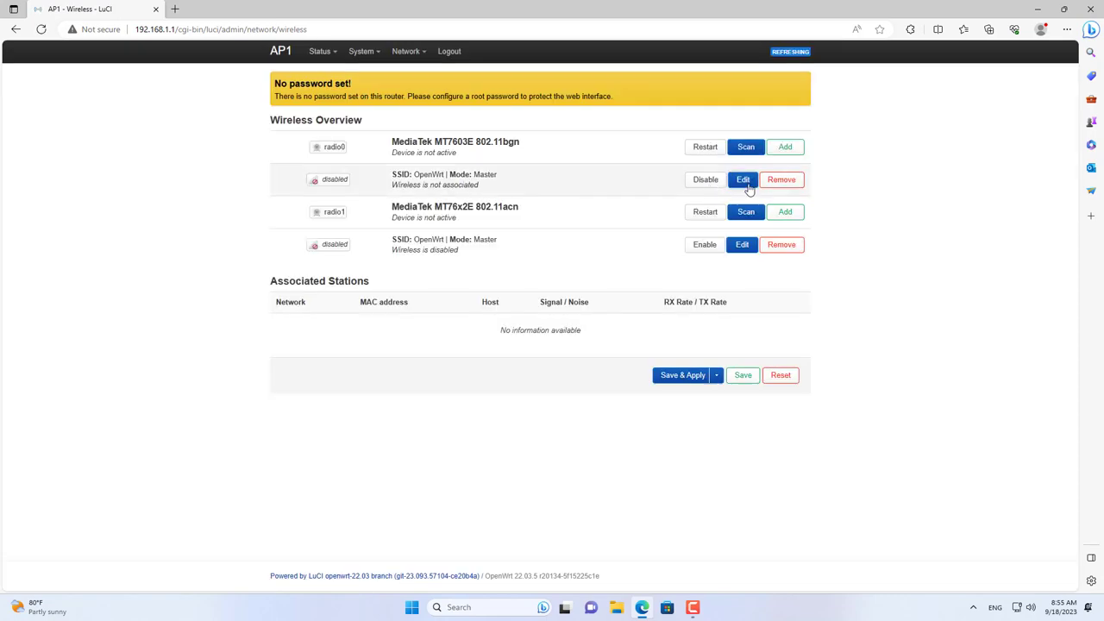
click(744, 180)
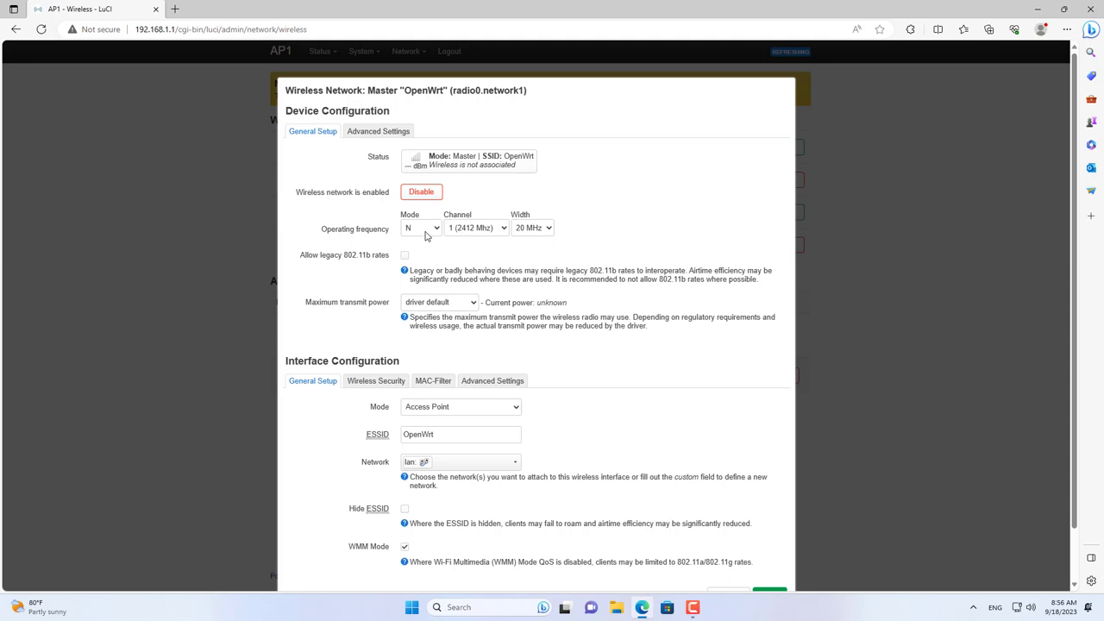
click(454, 409)
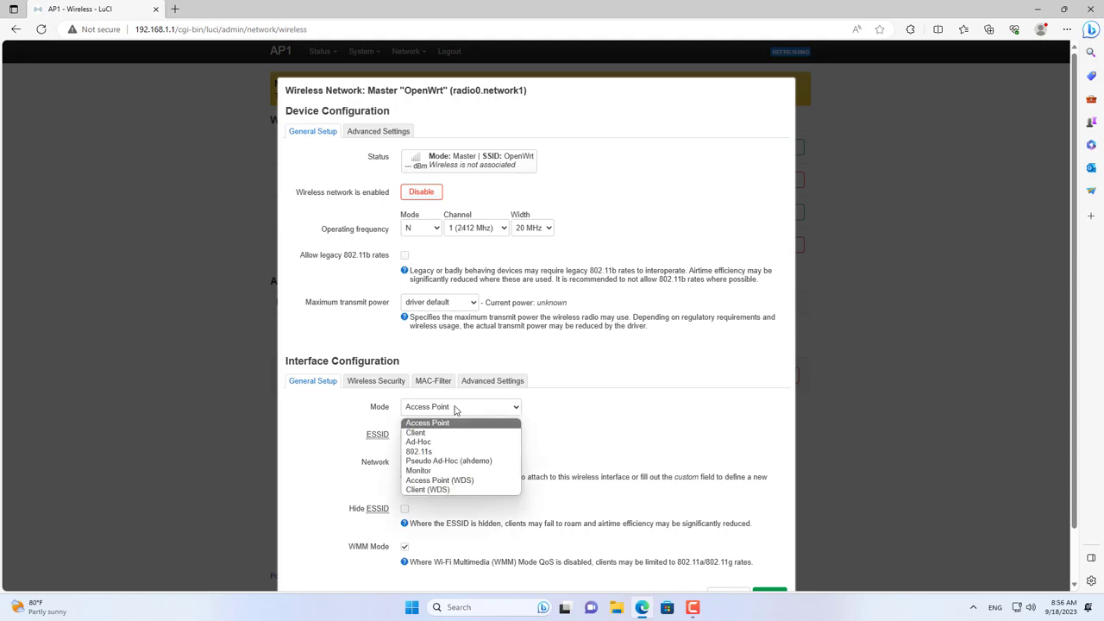
click(454, 423)
drag(458, 434, 322, 431)
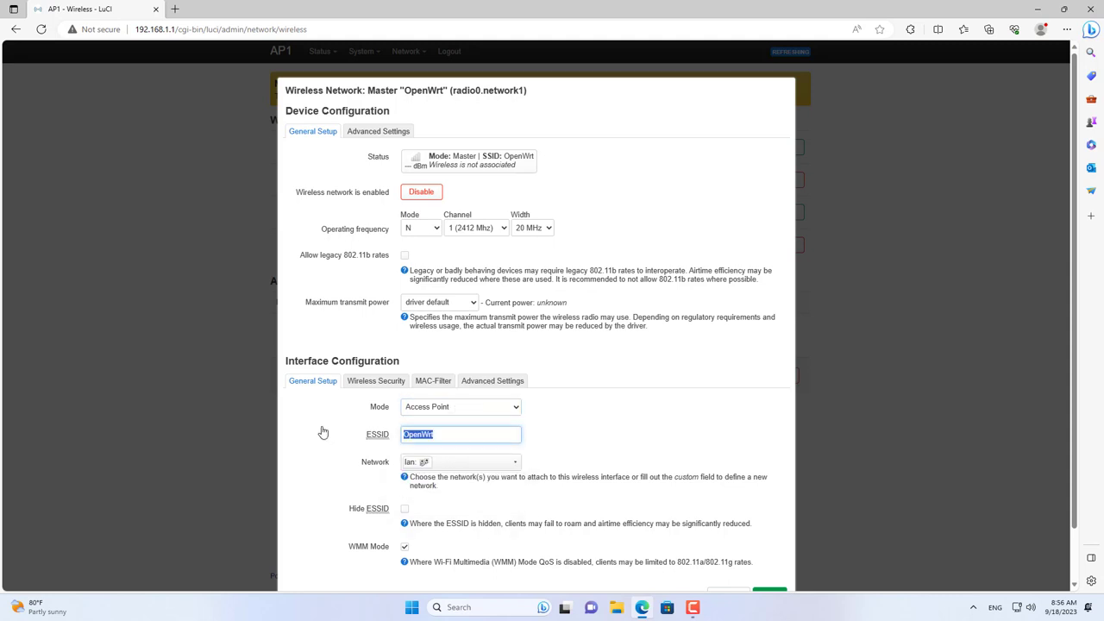
text(NETVN)
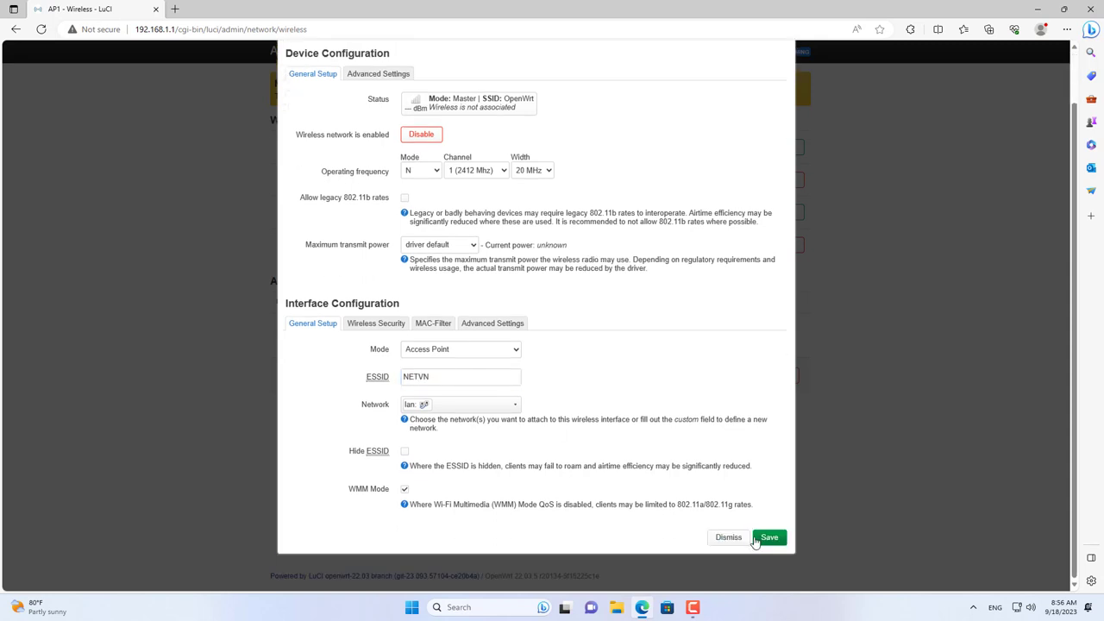
click(769, 538)
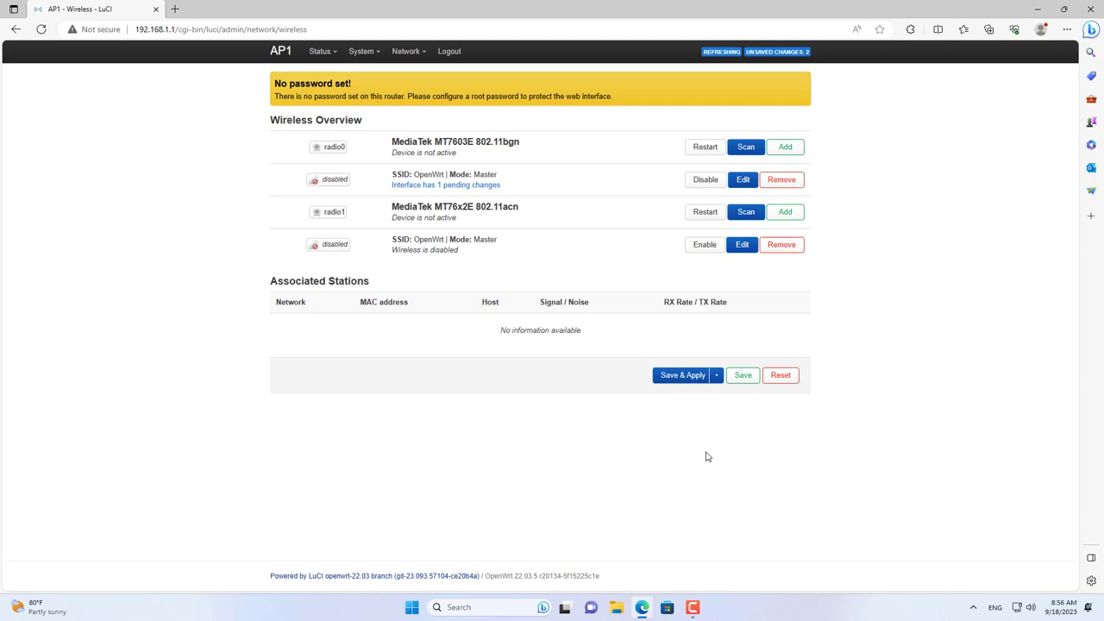
Apply NETVN, then enable radio1's 5 GHz network with ESSID NETVN_5G and save.
click(683, 376)
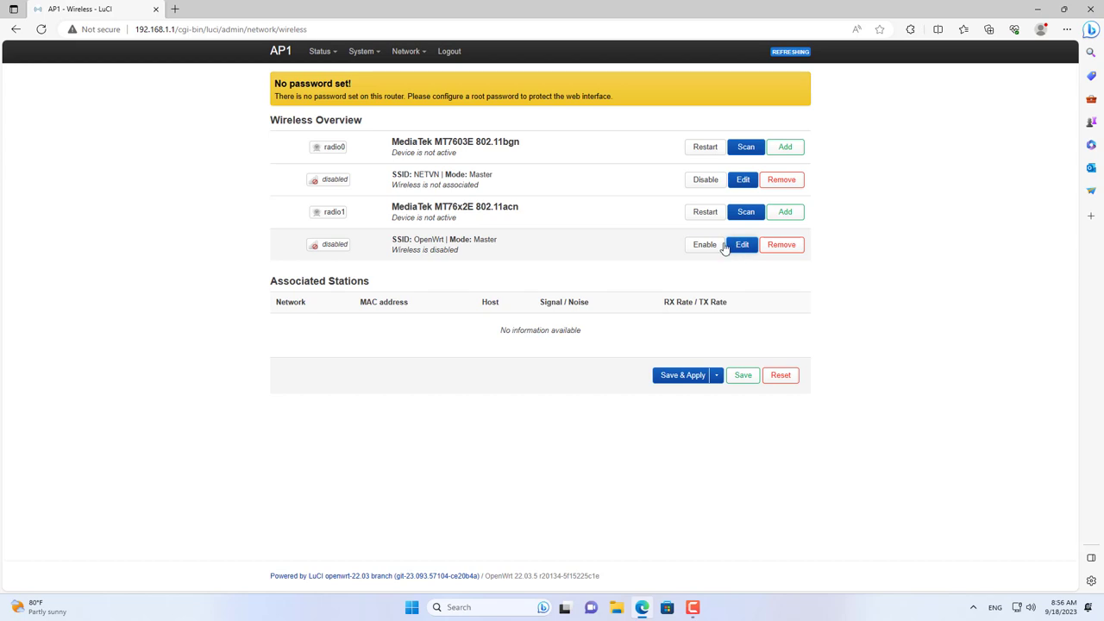
click(721, 245)
click(751, 248)
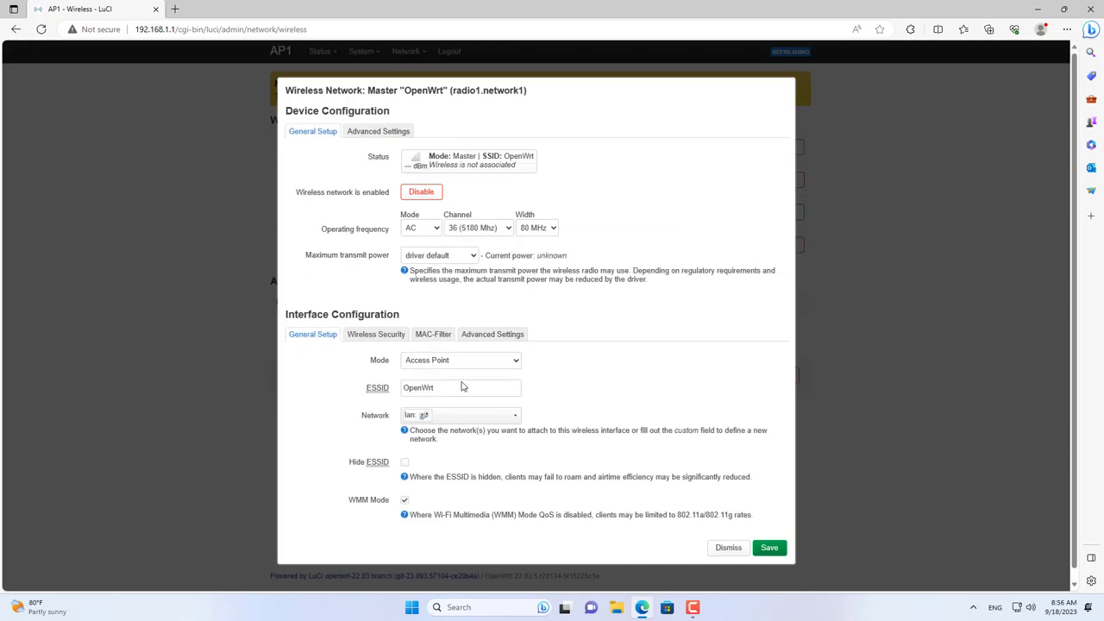
double_click(459, 386)
text(NETVN_5G)
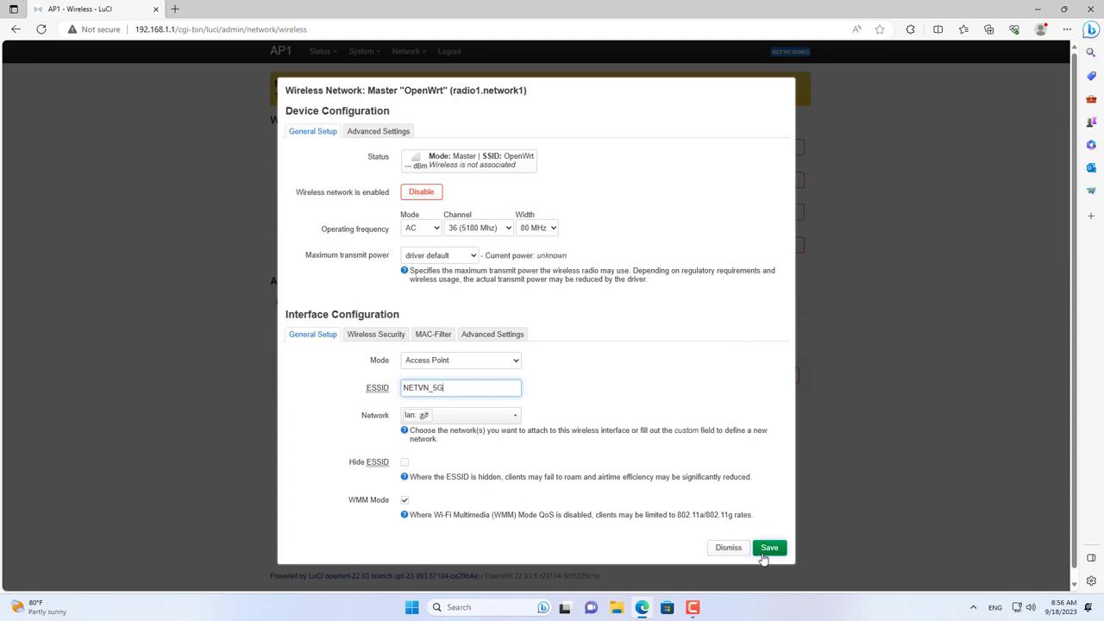
click(764, 552)
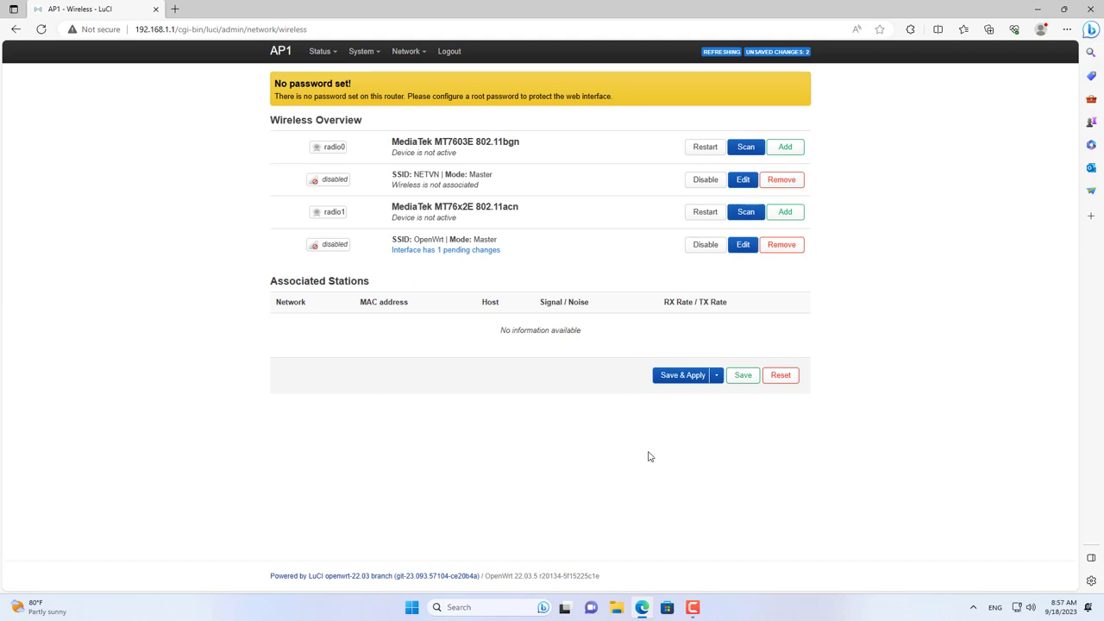
Apply the NETVN_5G change and bring up the System > Reboot page.
click(681, 377)
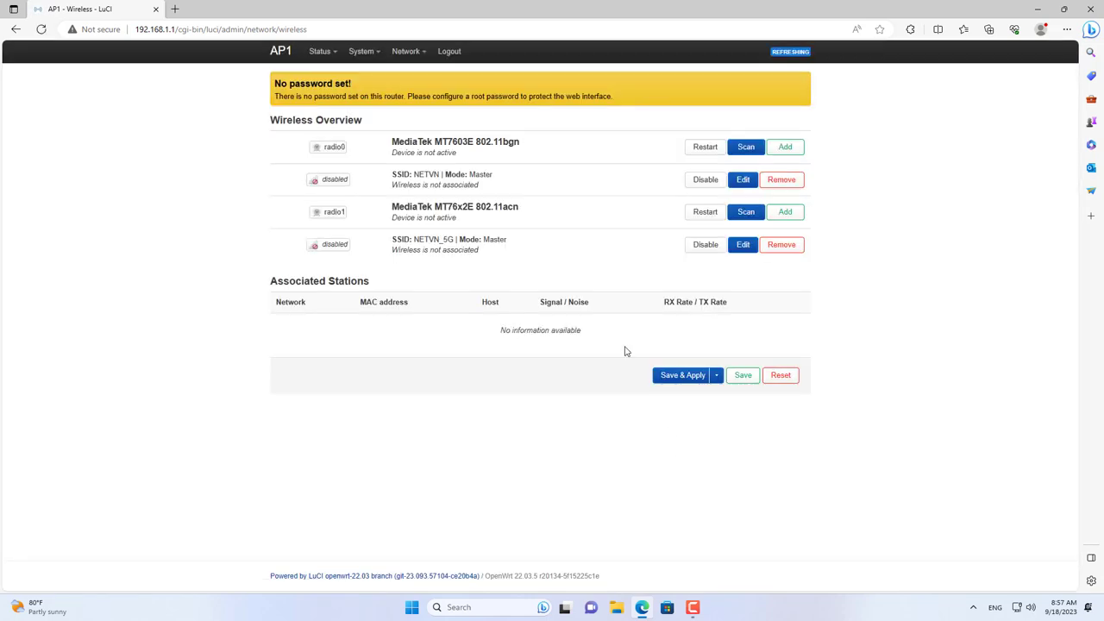
mouse_move(369, 52)
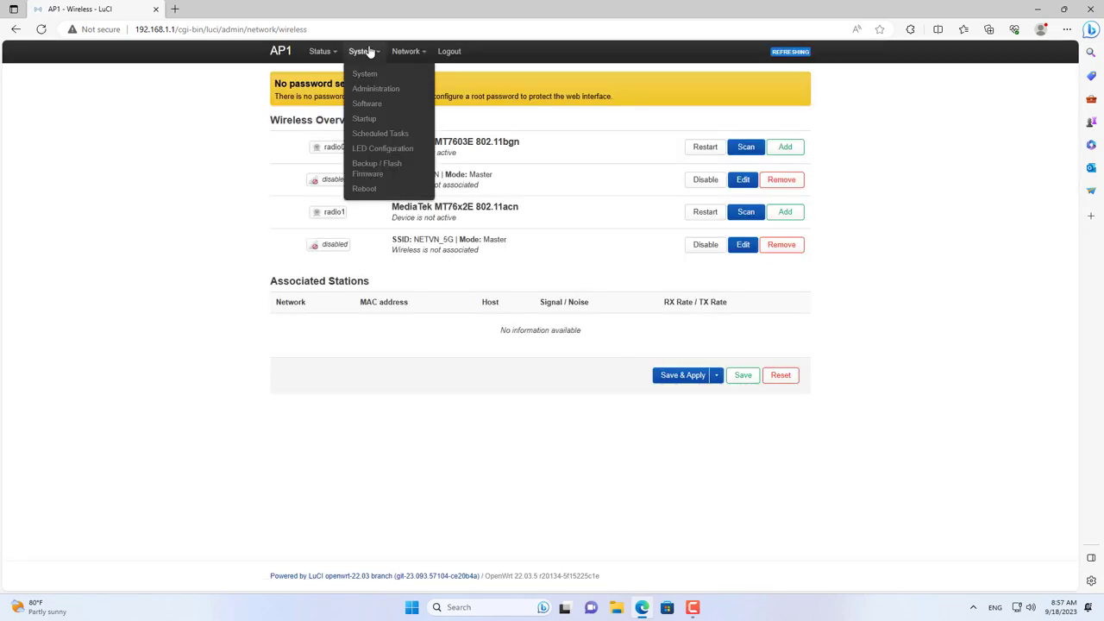
click(364, 190)
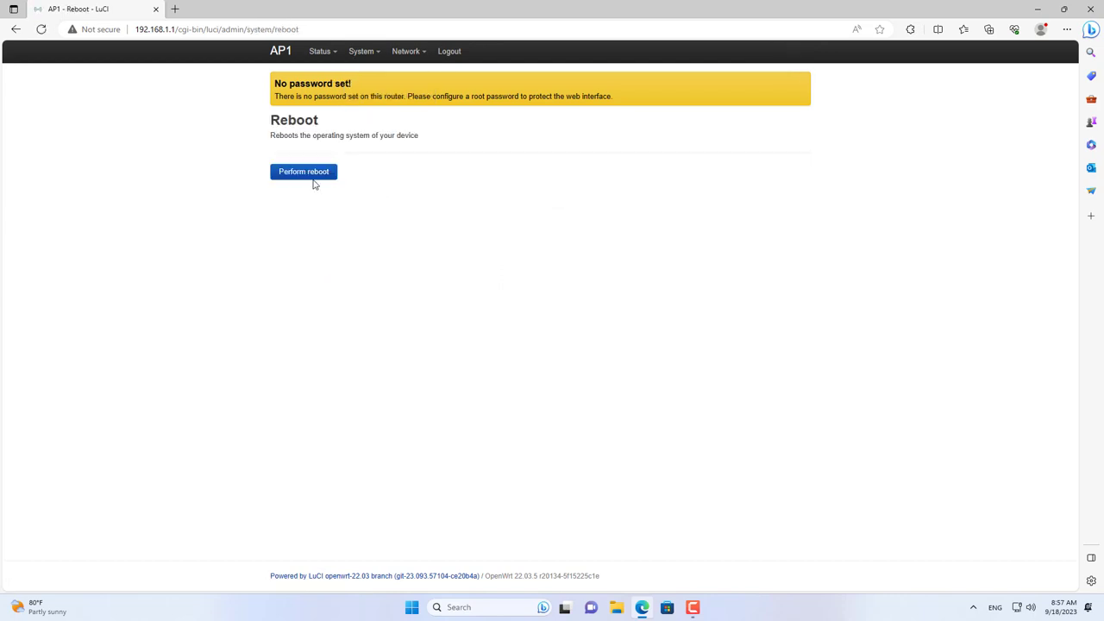
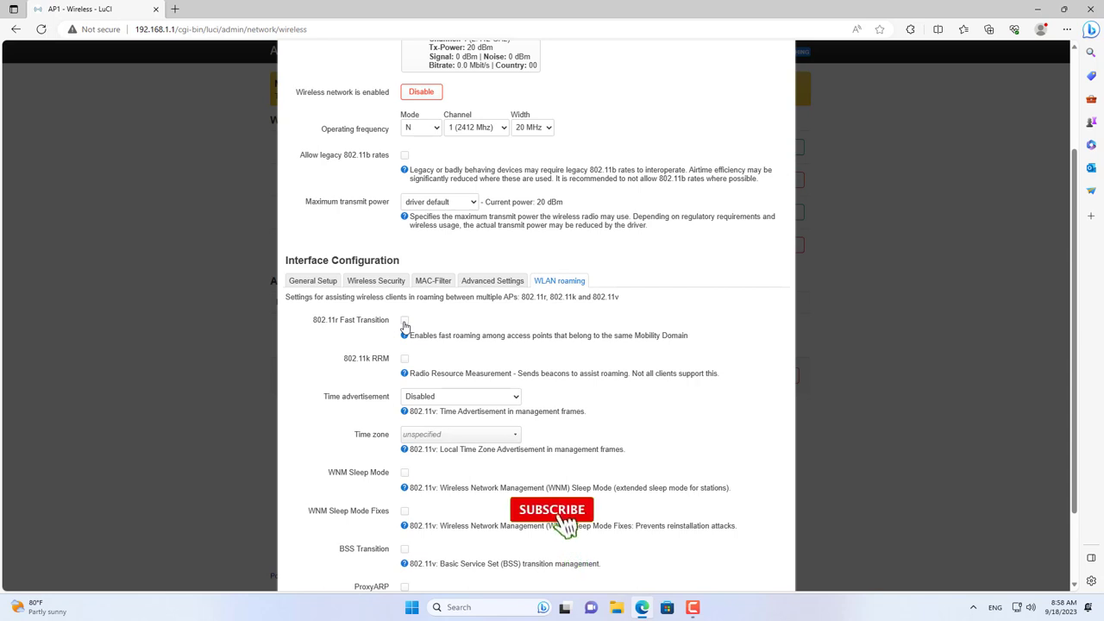
Enable 802.11r Fast Transition on NETVN with Mobility Domain 4F57 and save it.
click(405, 325)
scroll(613, 353, down, 2)
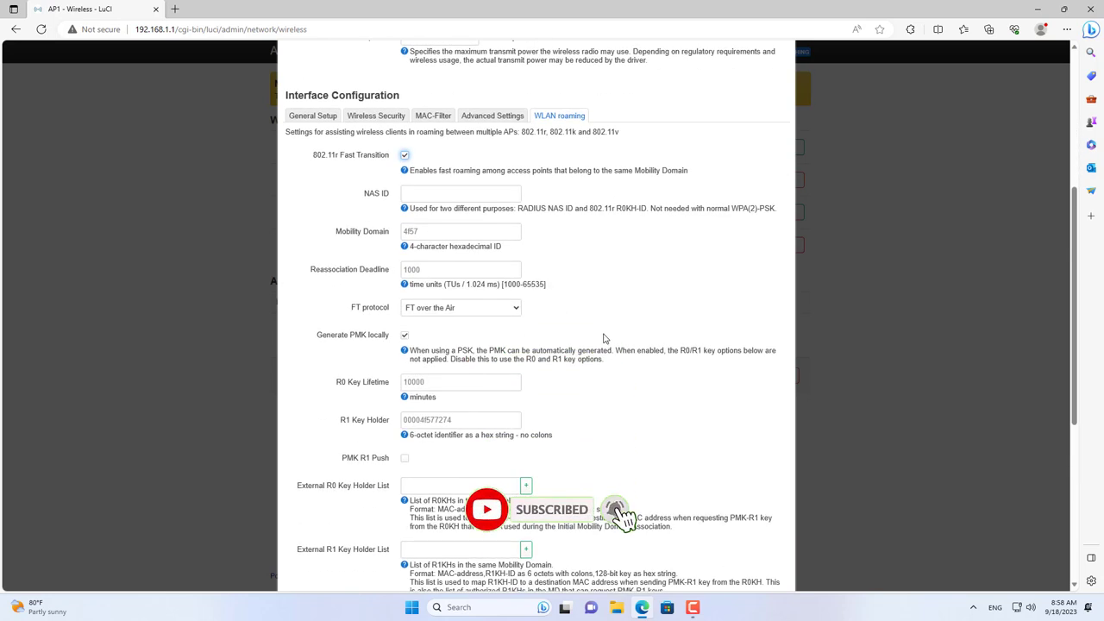
click(448, 232)
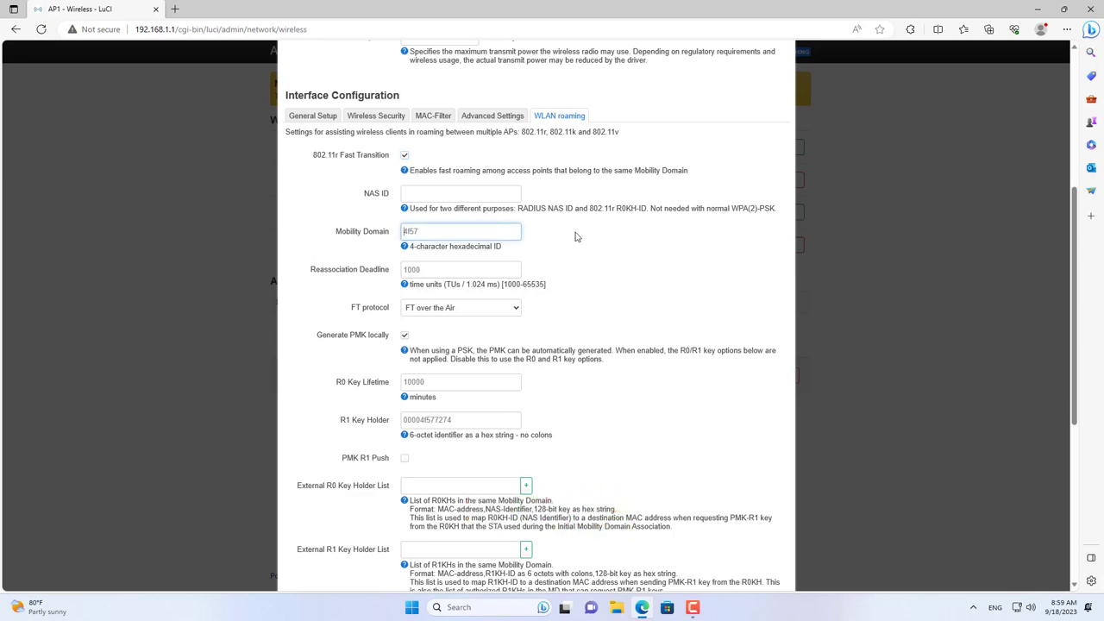
text(4F57)
double_click(409, 232)
scroll(569, 276, down, 4)
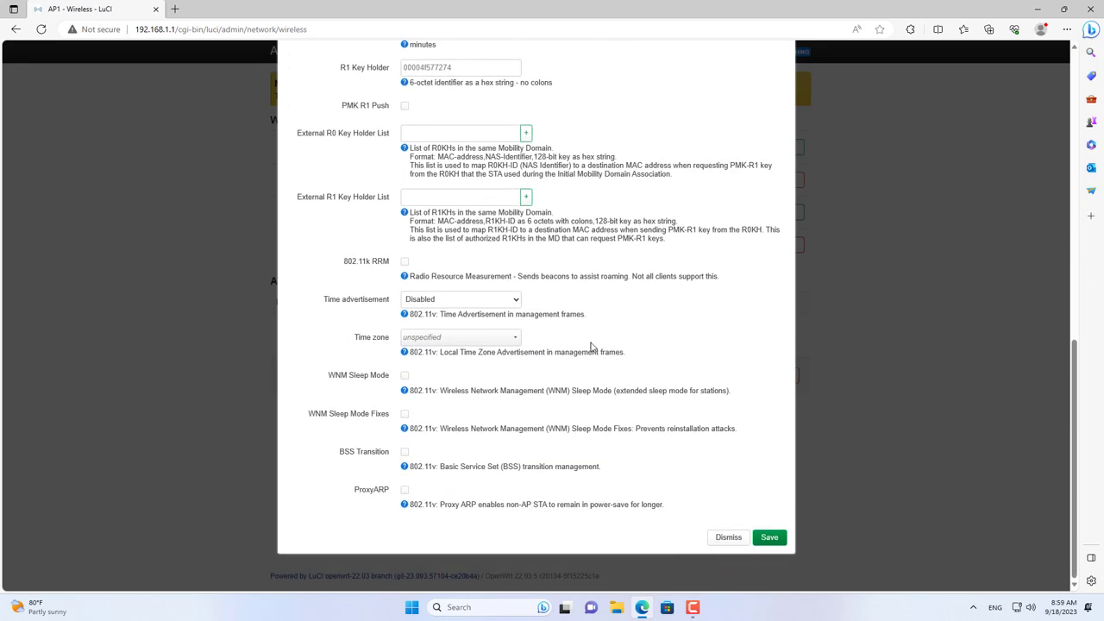
click(766, 540)
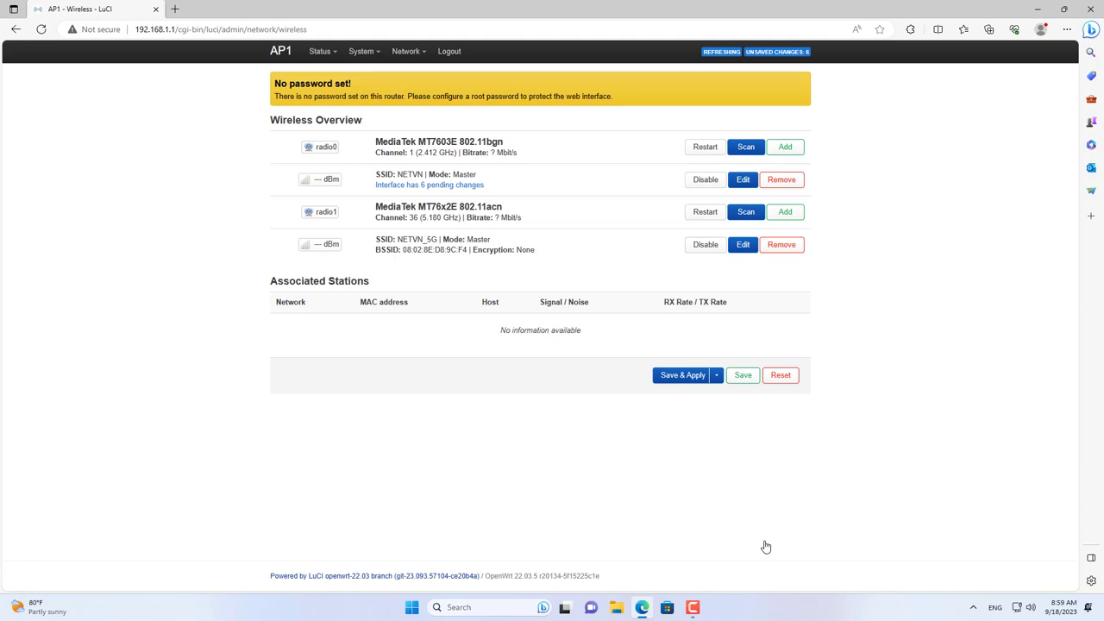
Secure NETVN_5G with WPA2-PSK encryption and enter its Wi-Fi key.
click(742, 246)
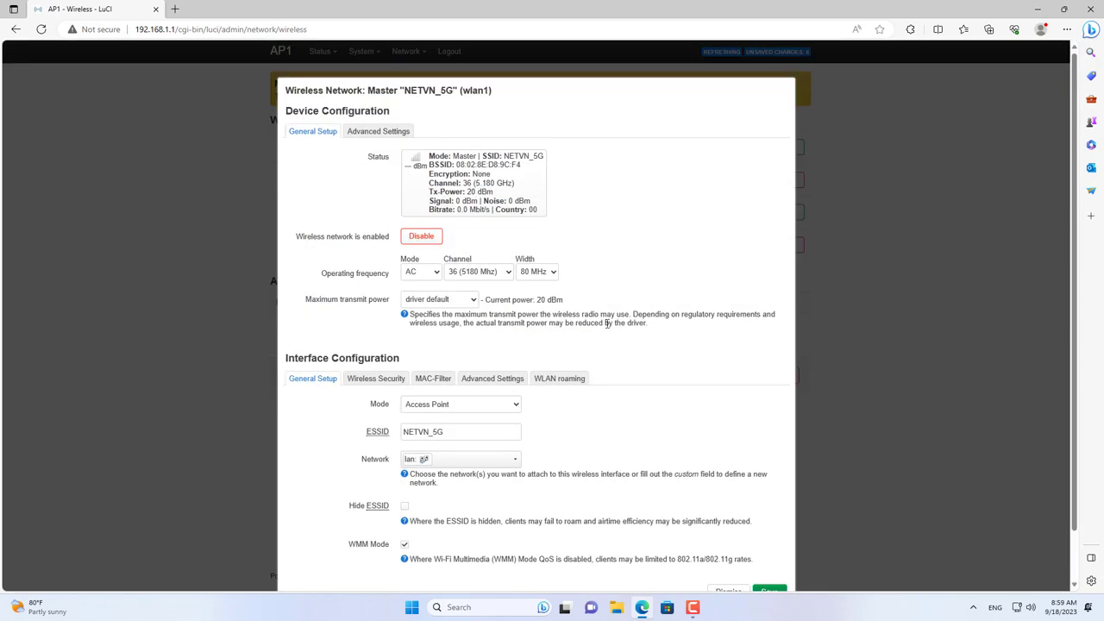
scroll(607, 322, down, 1)
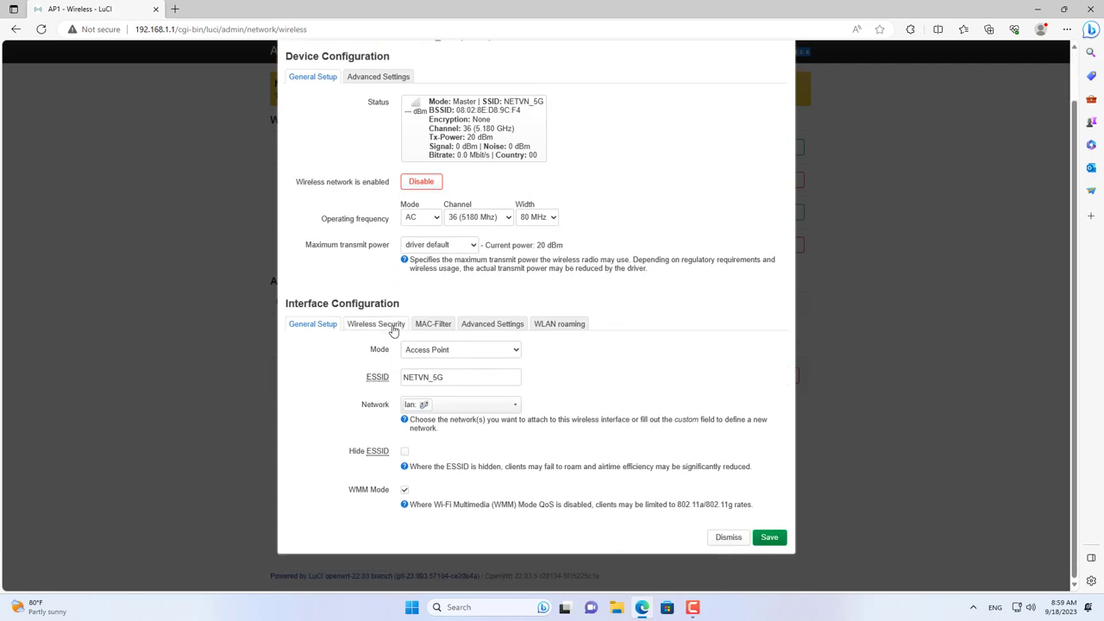
click(394, 325)
click(443, 404)
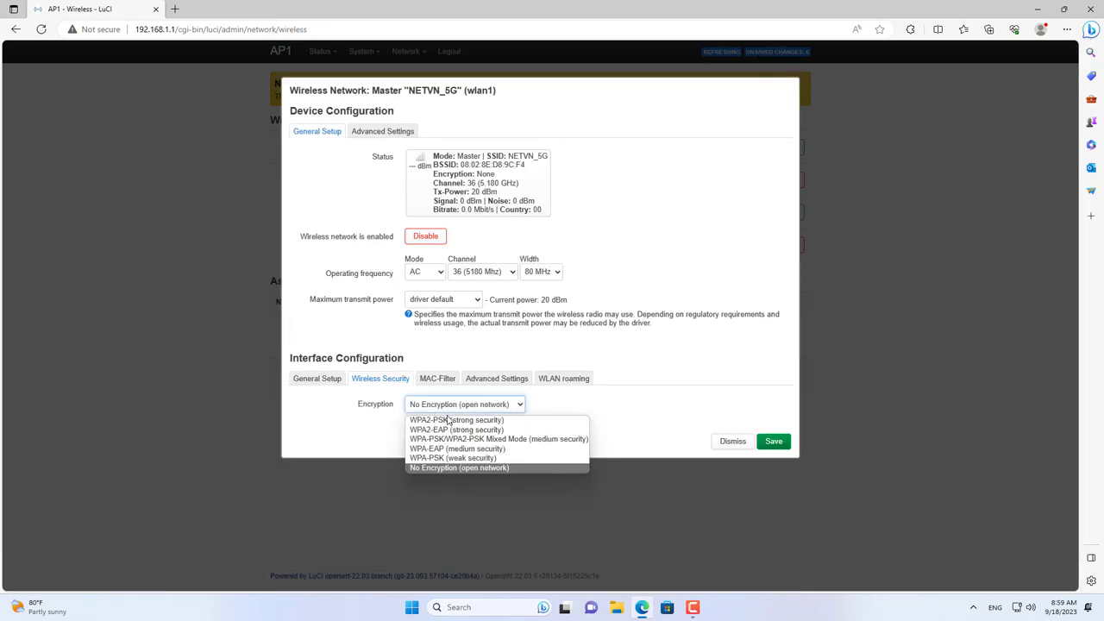
click(447, 420)
scroll(544, 422, down, 2)
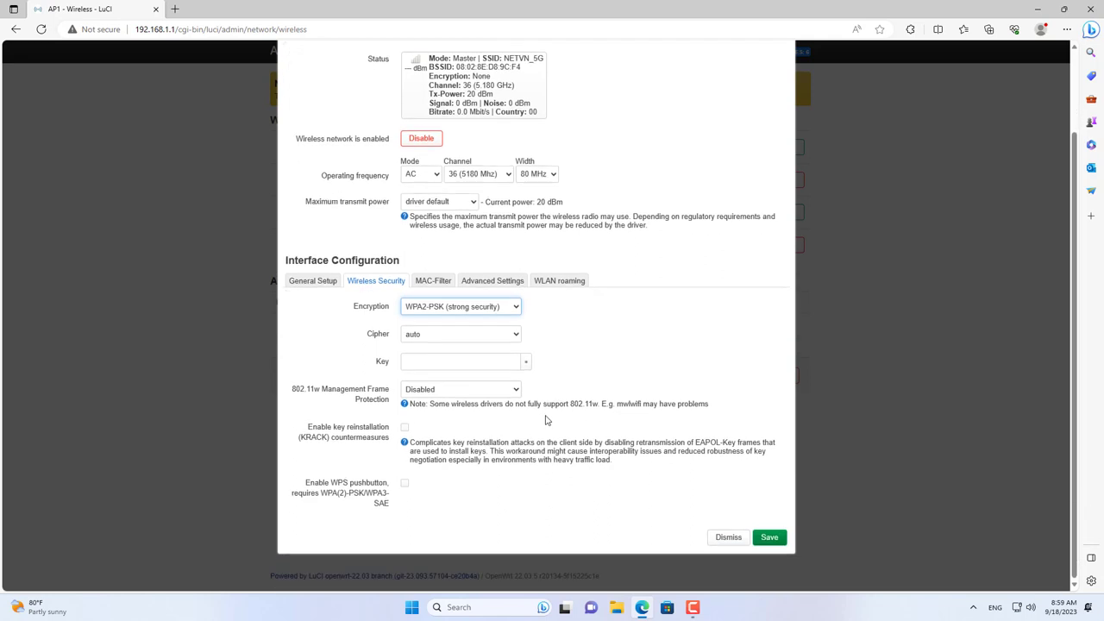
scroll(457, 413, up, 2)
click(456, 444)
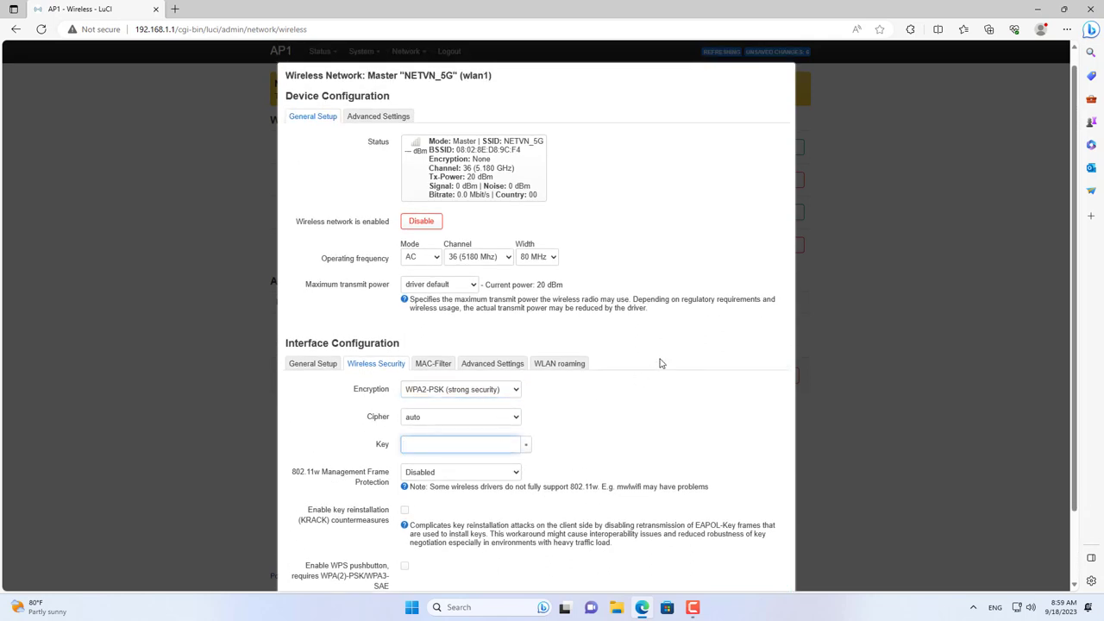
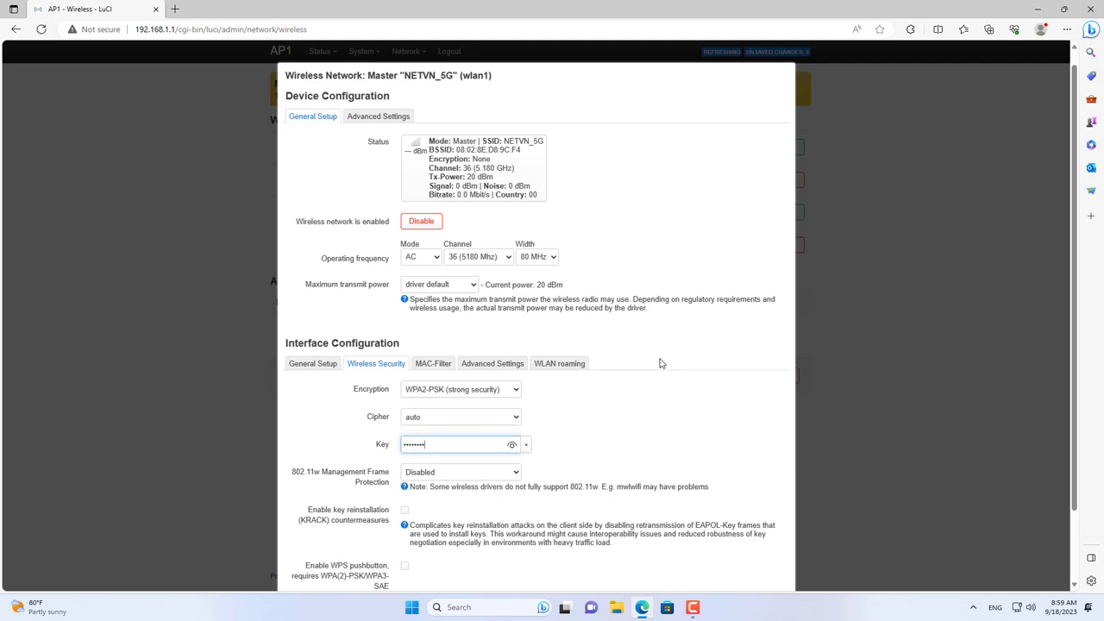
scroll(652, 364, down, 2)
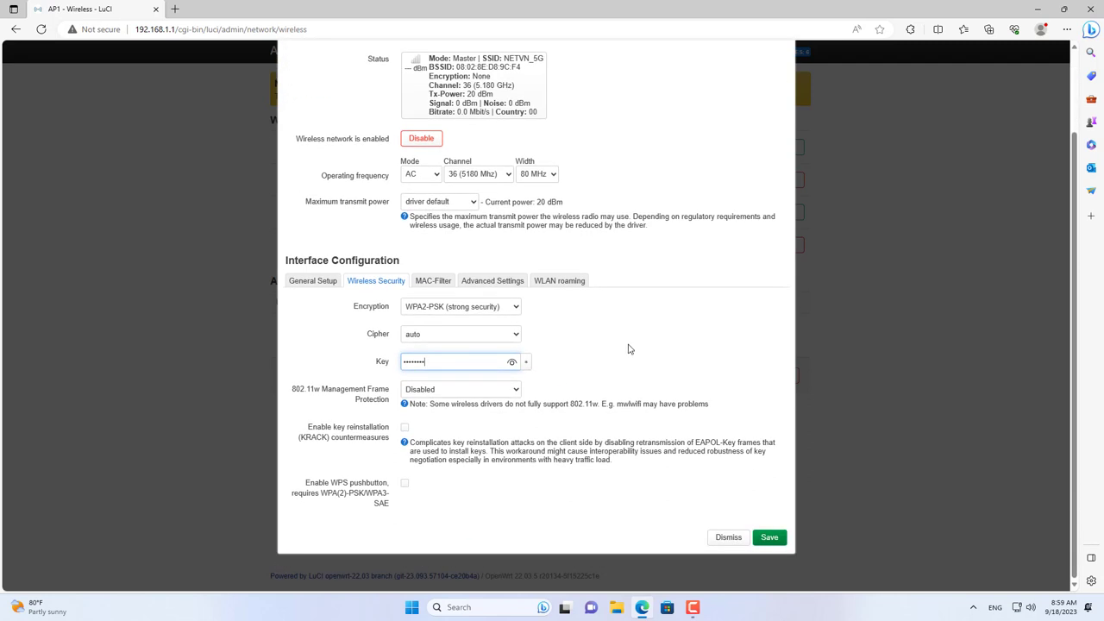
Enable 802.11r Fast Transition on NETVN_5G with Mobility Domain 123F and save.
click(552, 283)
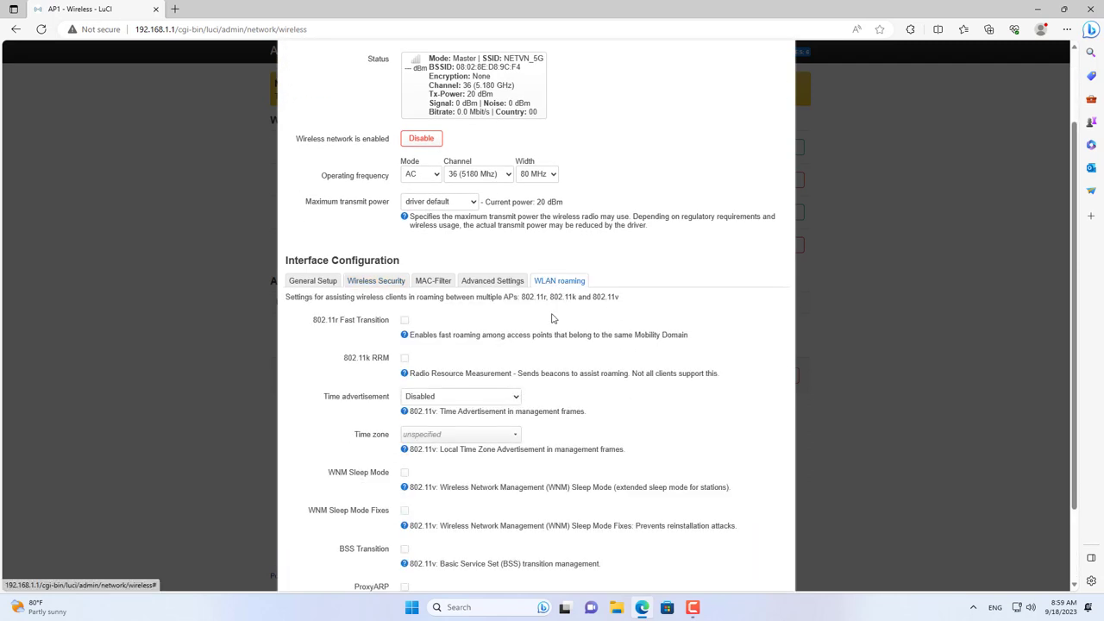
click(405, 322)
scroll(482, 330, down, 1)
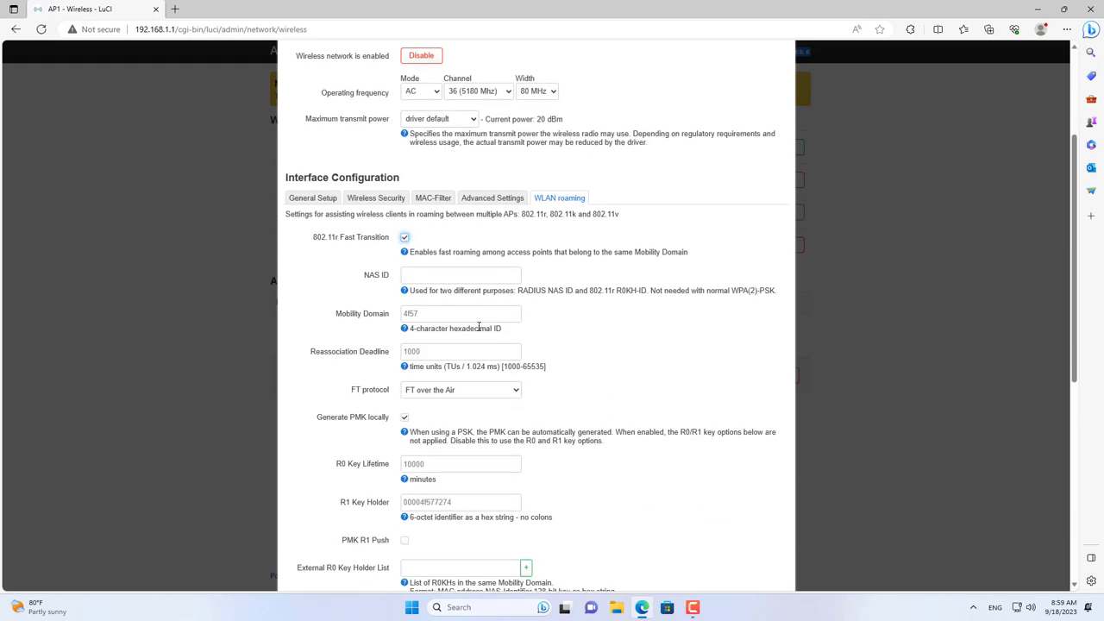
click(476, 316)
text(123F)
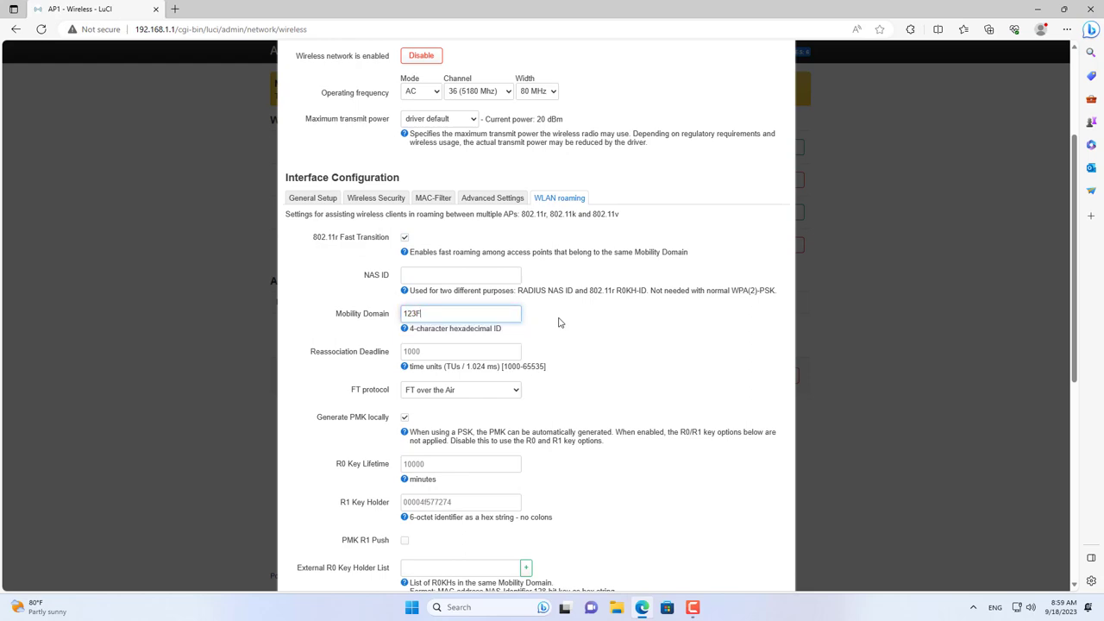
scroll(558, 323, down, 5)
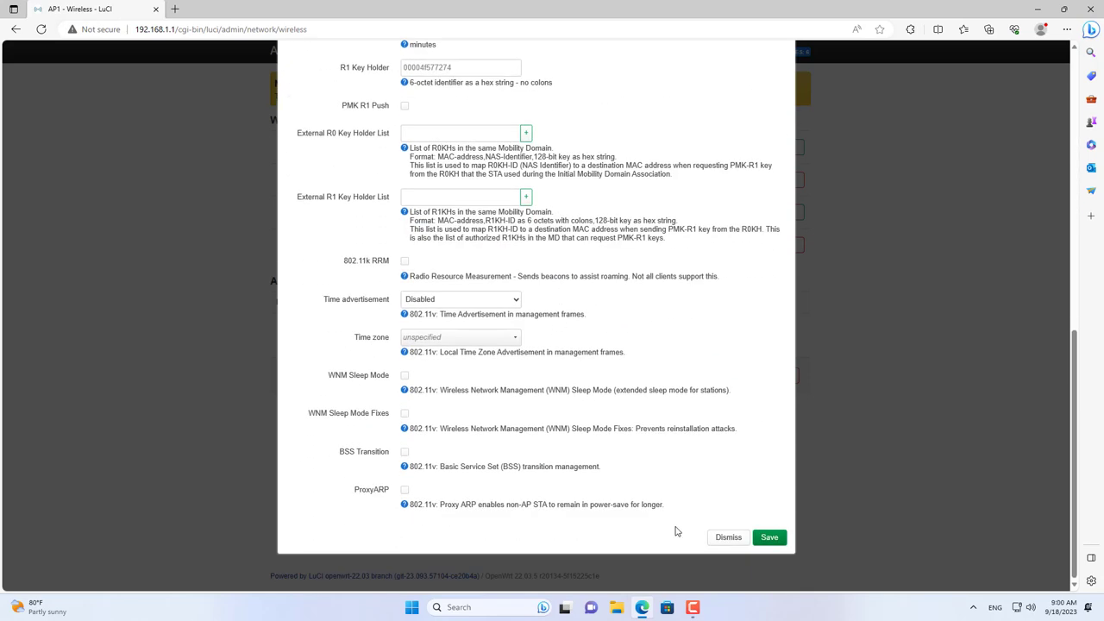
click(768, 538)
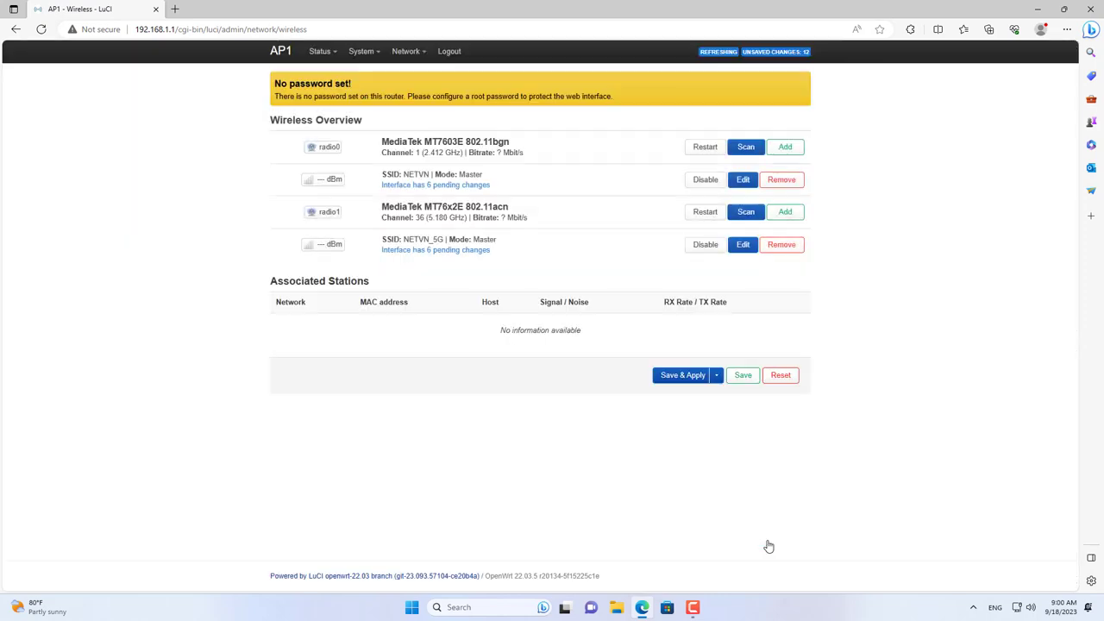
Apply the pending wireless changes and go to Network > Interfaces.
click(682, 375)
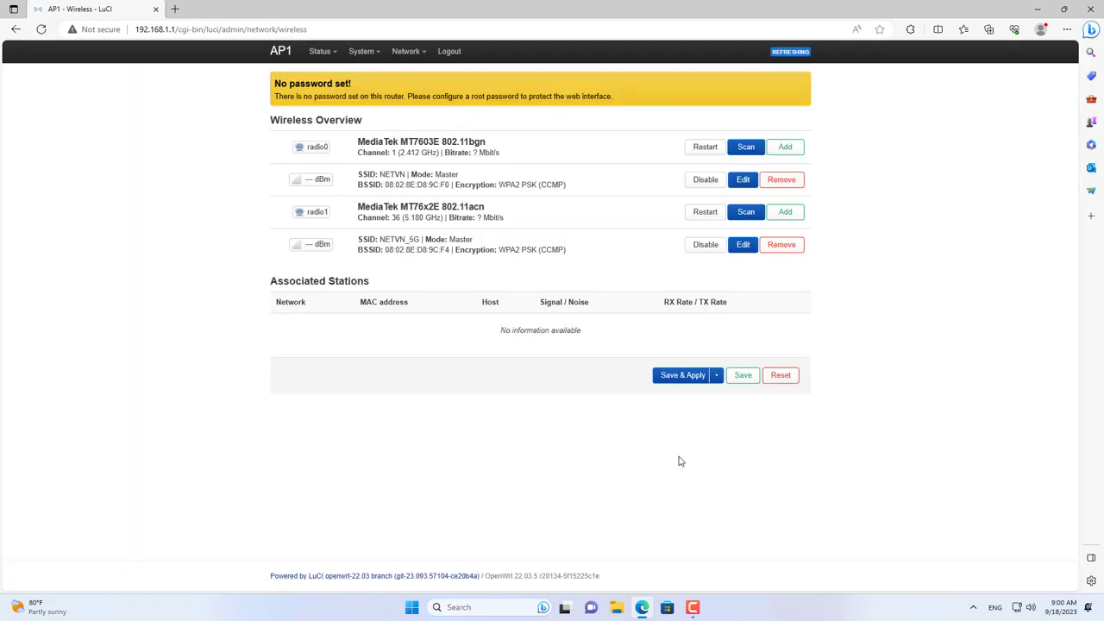
mouse_move(401, 49)
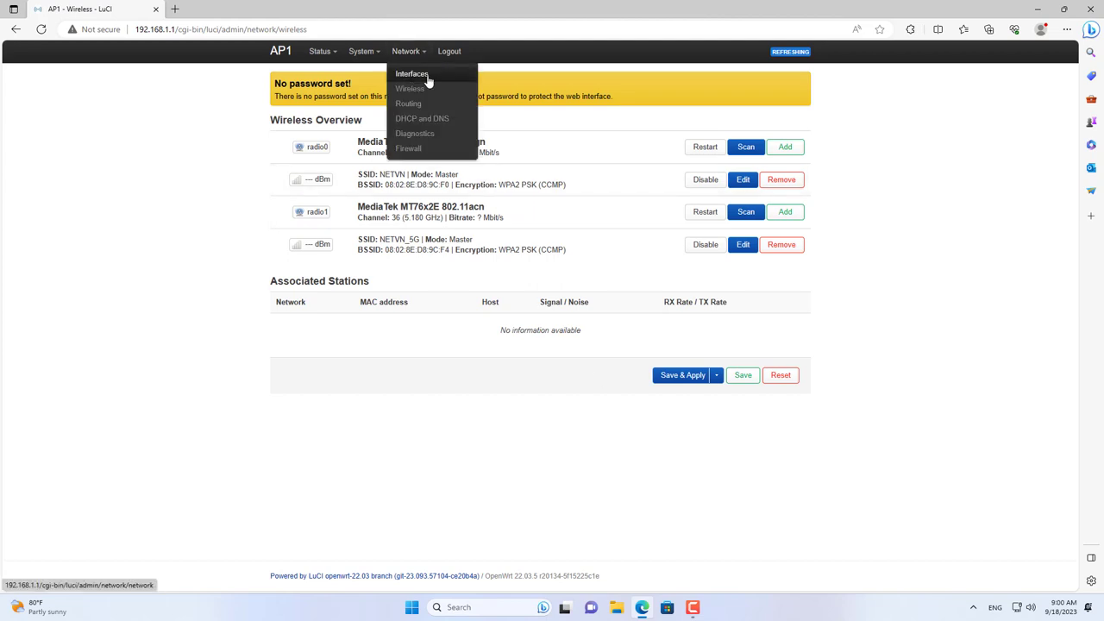
click(426, 78)
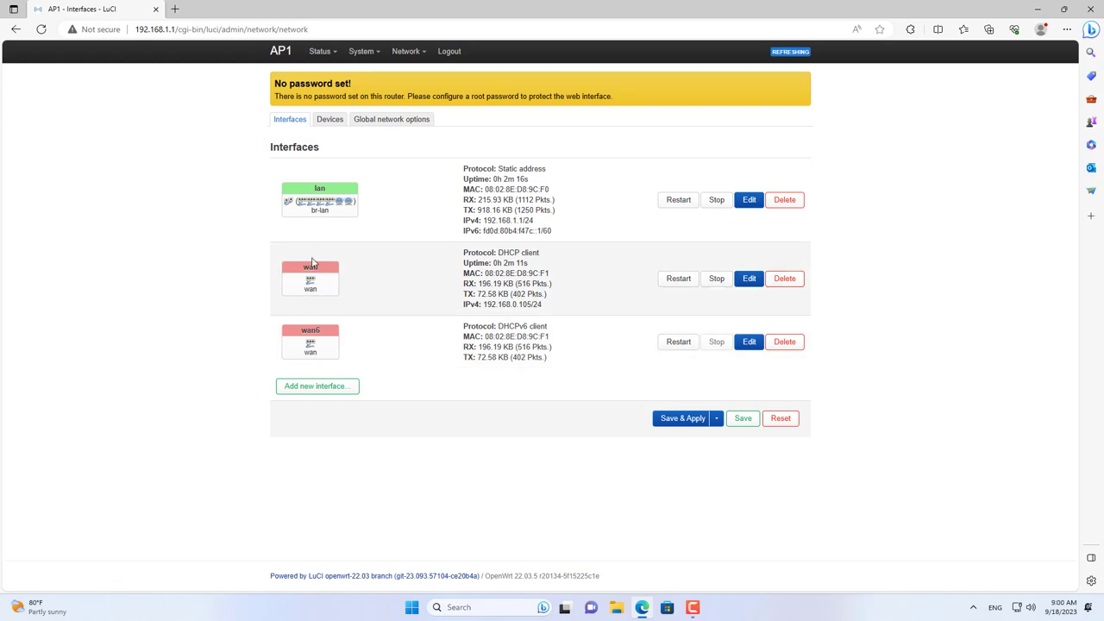
Mark the wan and wan6 interfaces for deletion and open the lan interface.
click(792, 279)
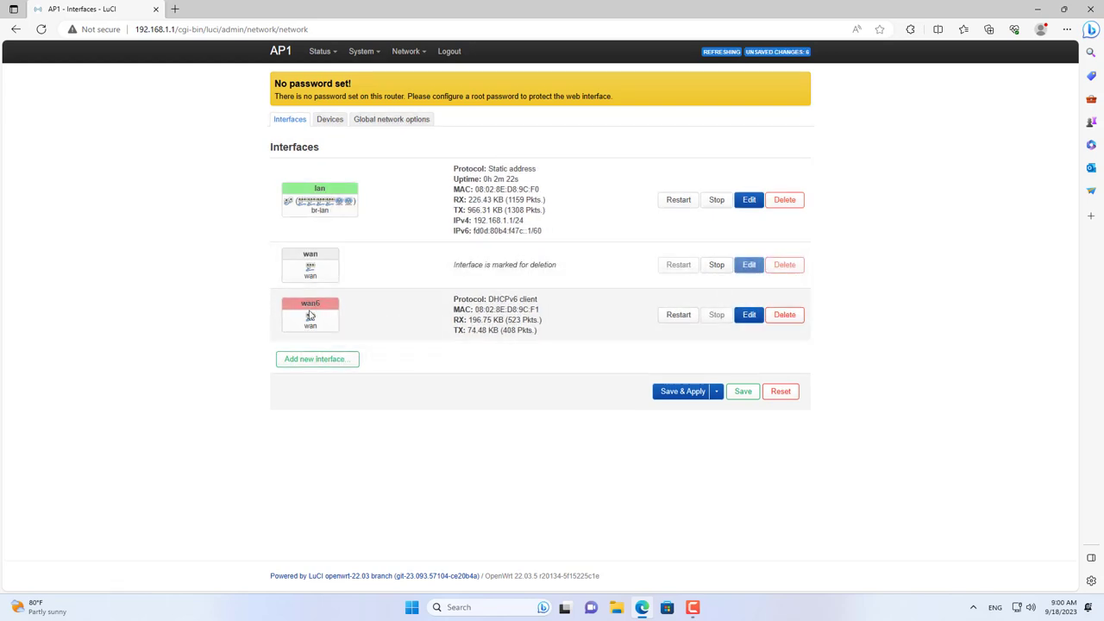
click(795, 314)
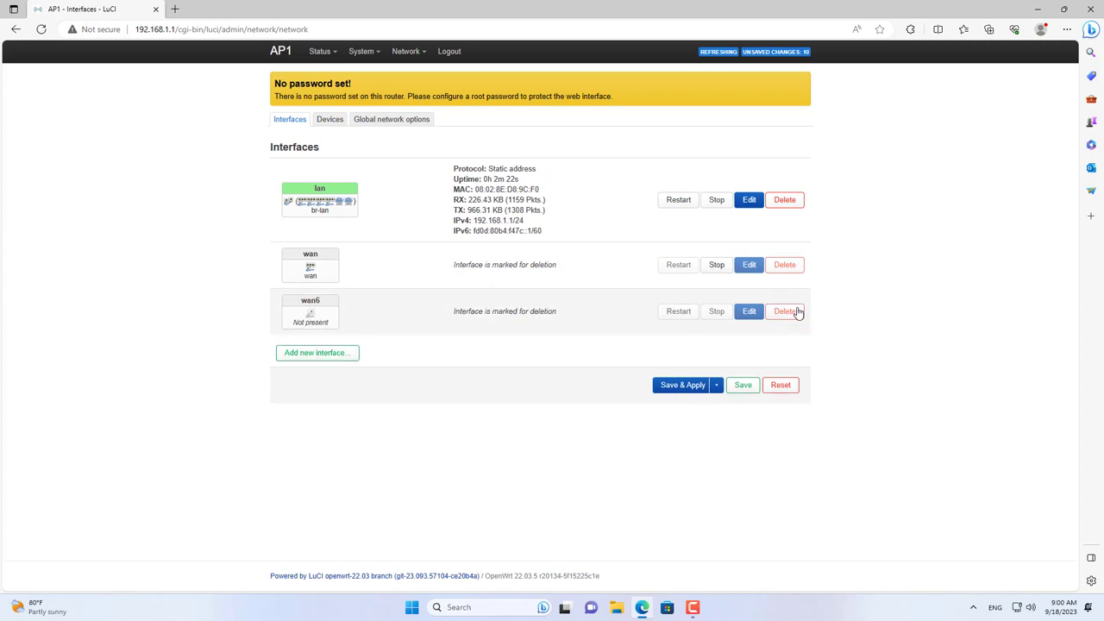
click(748, 200)
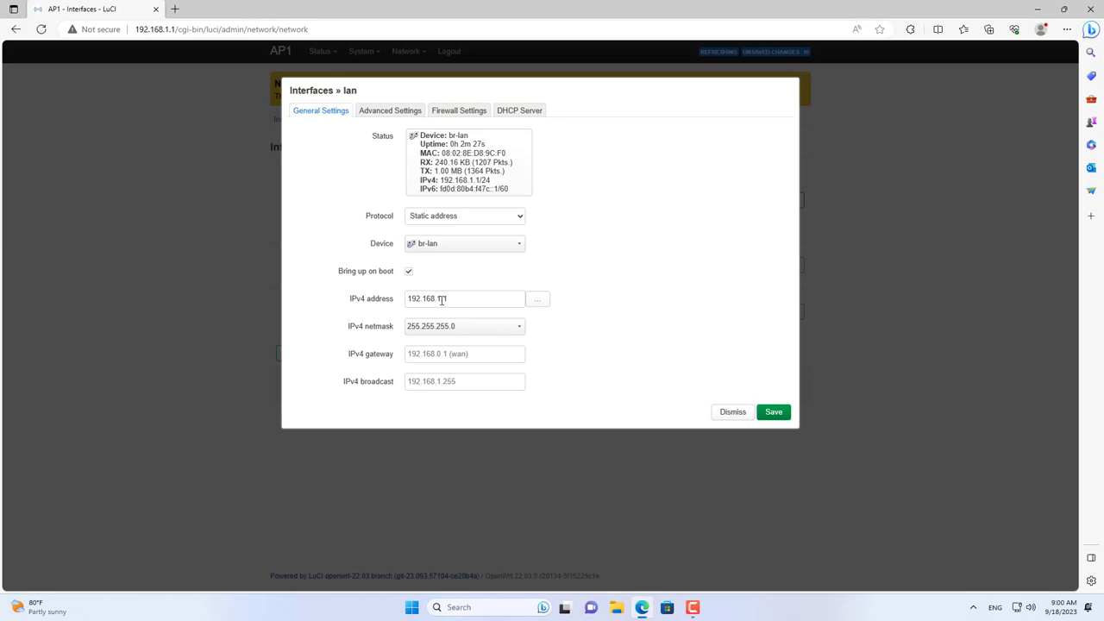
Set the lan IPv4 address to 192.168.0.240 with gateway 192.168.0.1.
click(441, 299)
key(BackSpace)
text(0.)
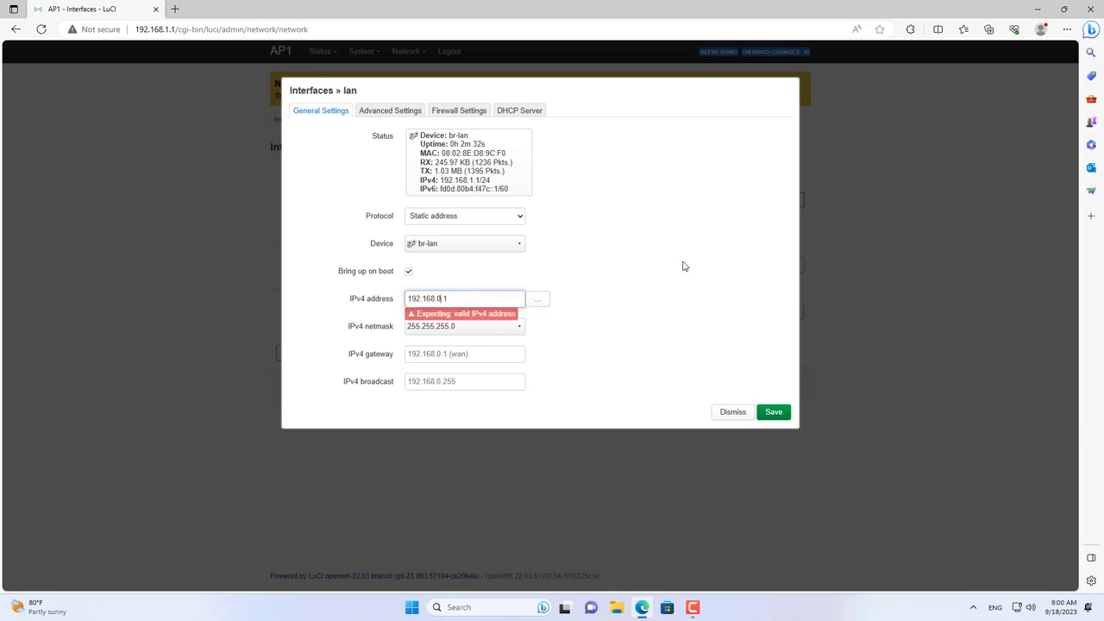
text(240)
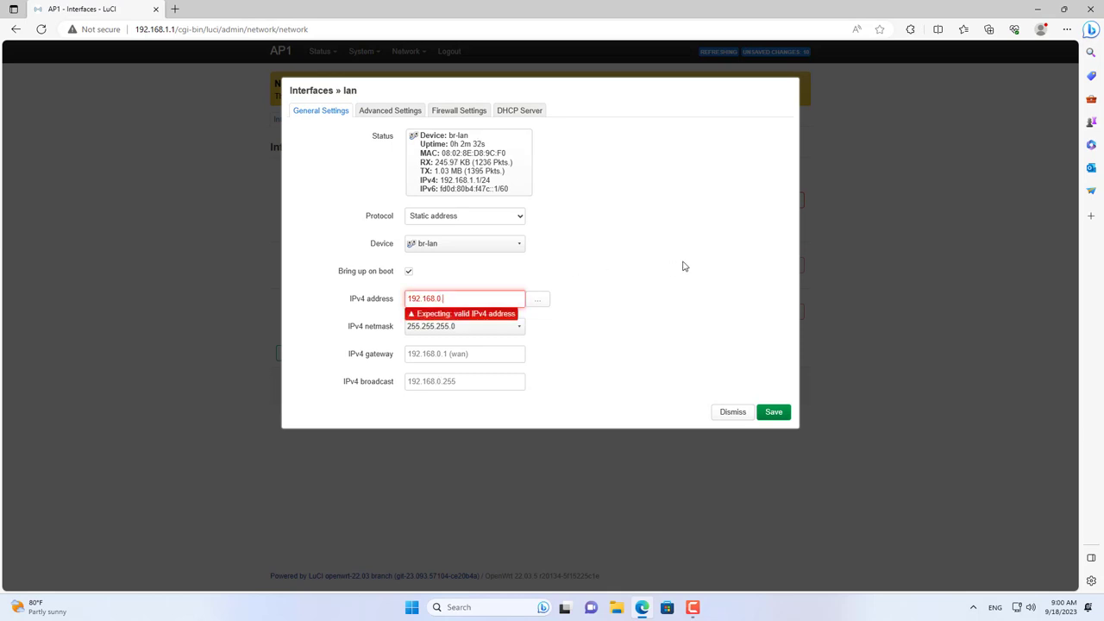
click(498, 356)
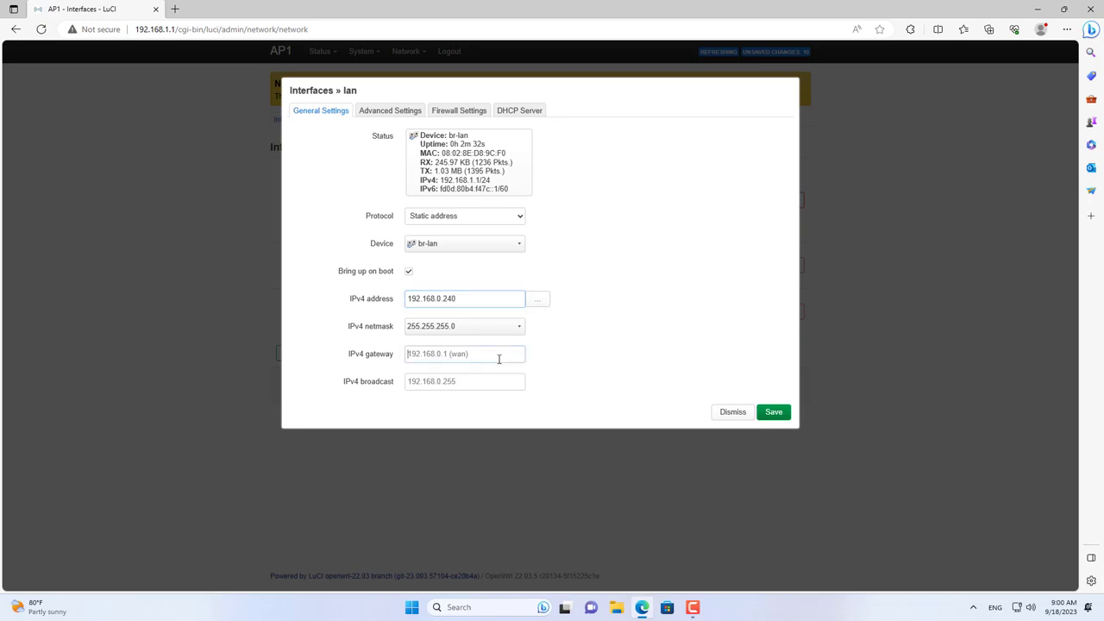
text(192.16)
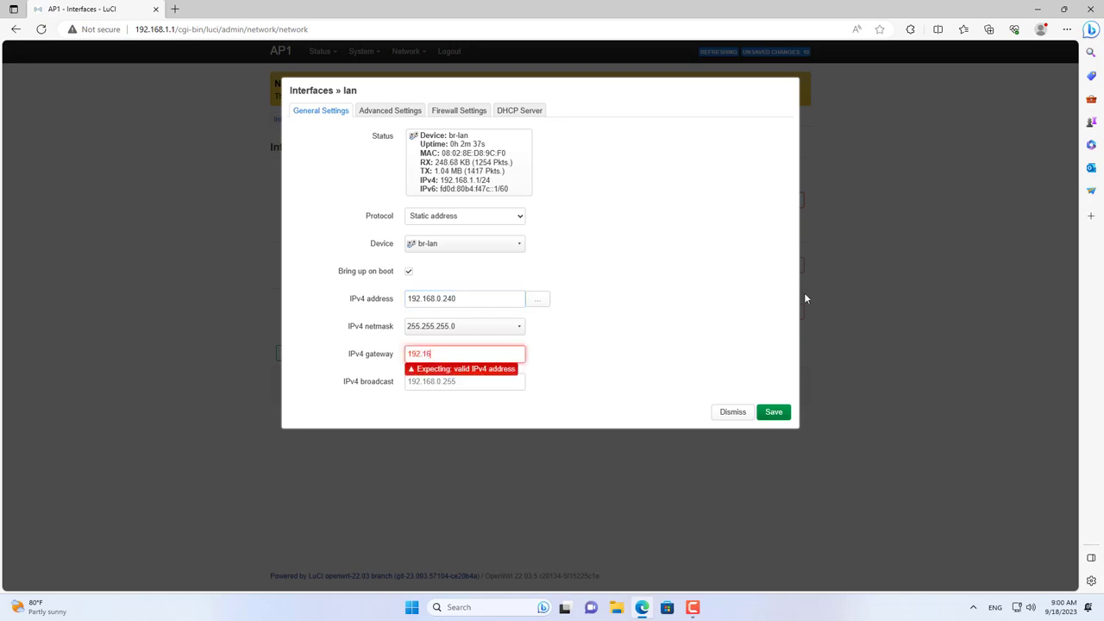
text(8.0.1)
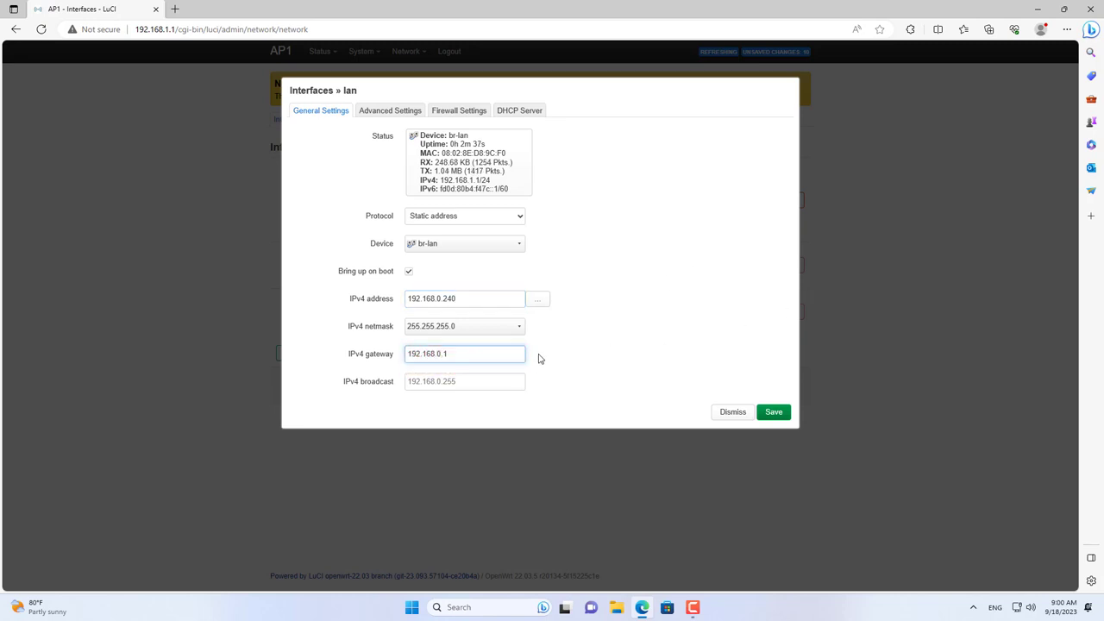
drag(464, 355, 402, 355)
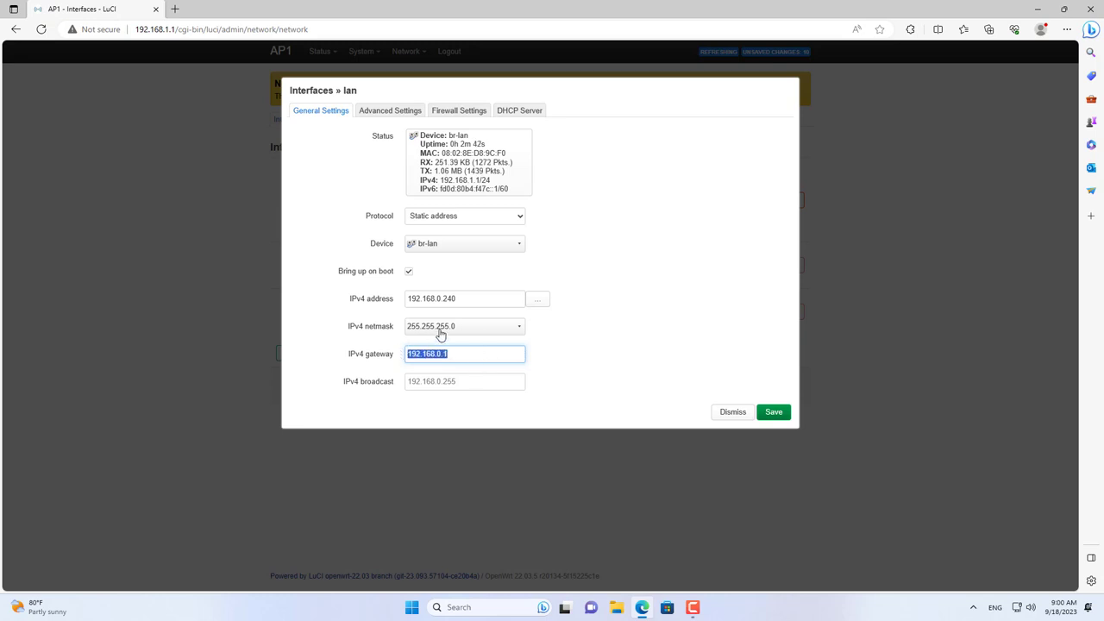
drag(463, 301, 402, 300)
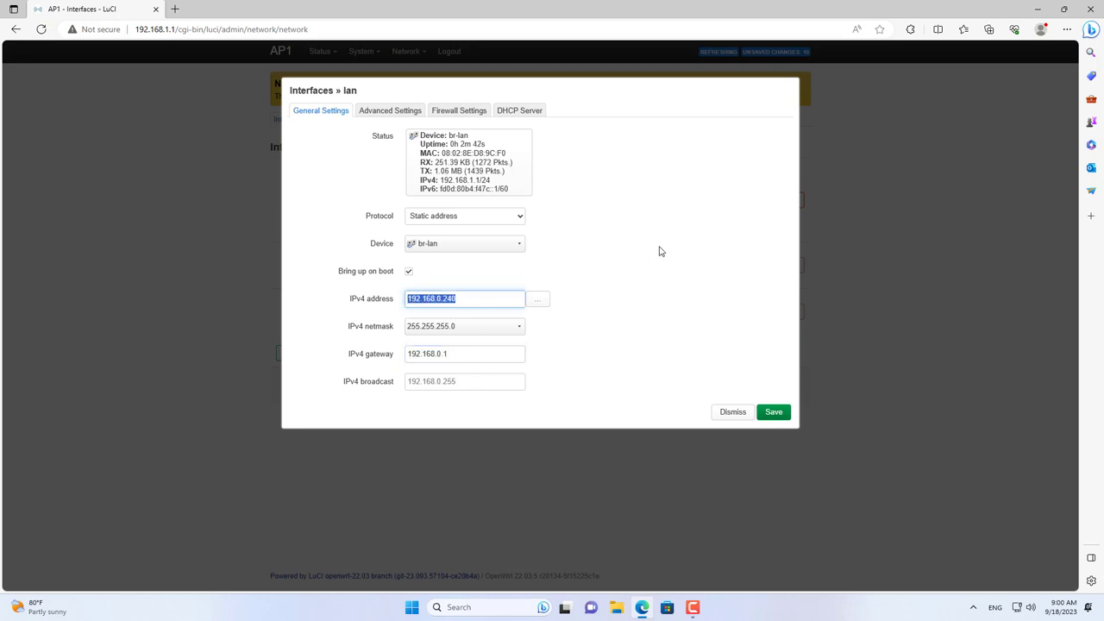
Disable the RA and DHCPv6 services in lan's DHCP IPv6 settings and save.
click(514, 111)
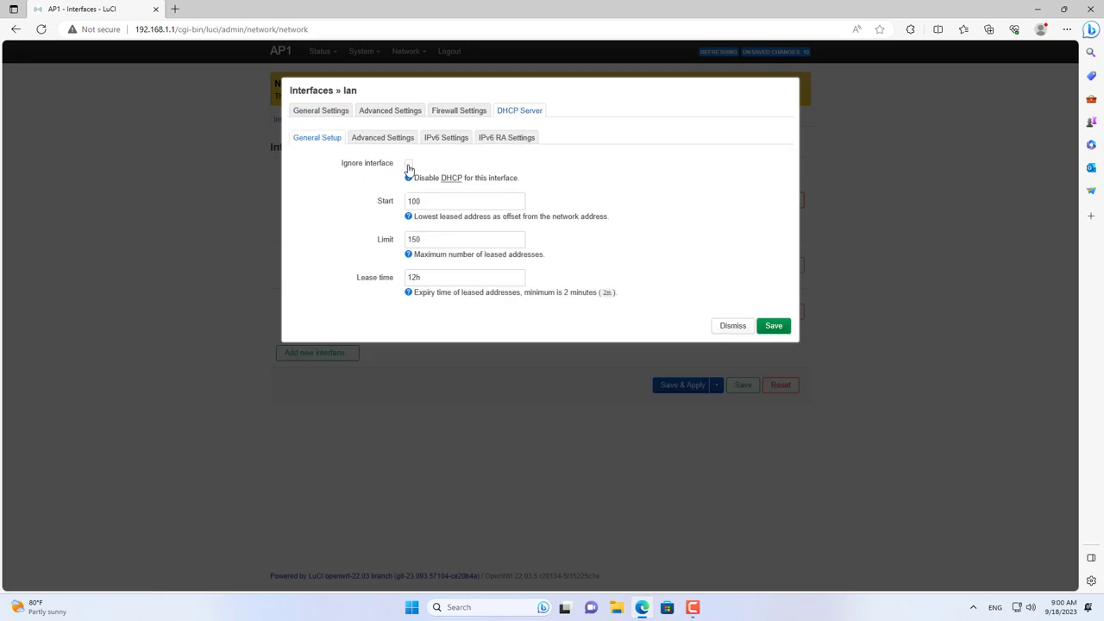
click(446, 138)
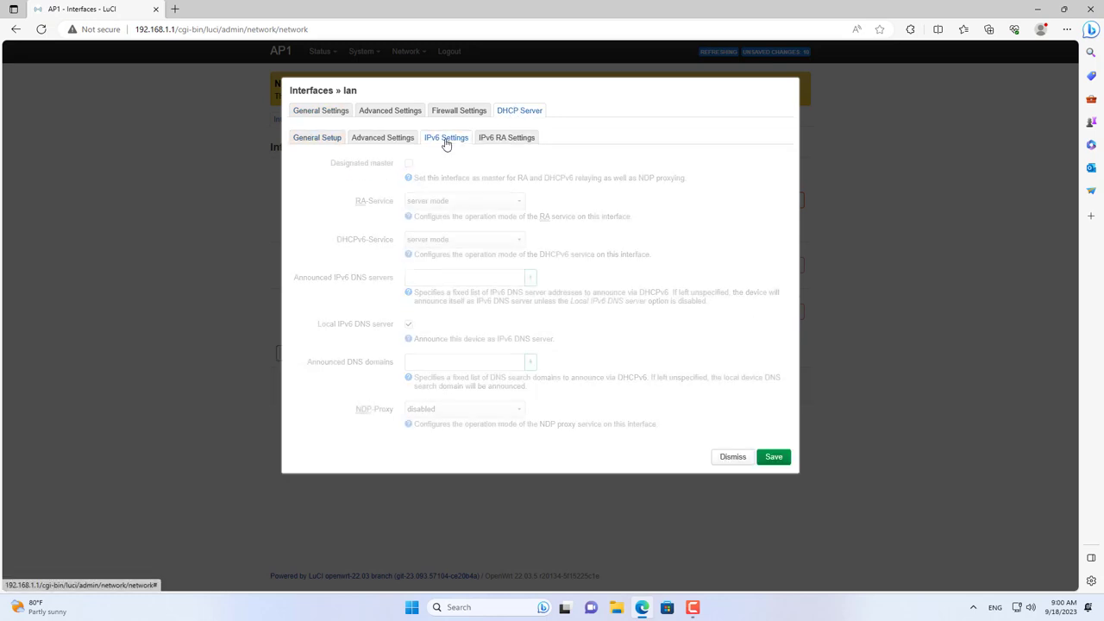
click(425, 208)
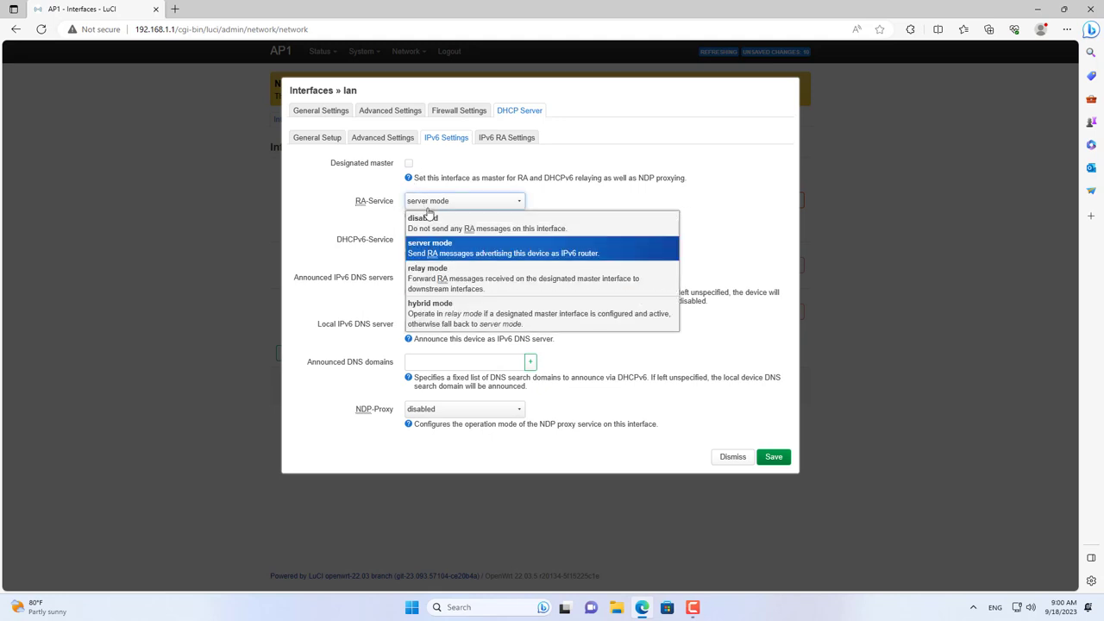
click(431, 217)
click(446, 241)
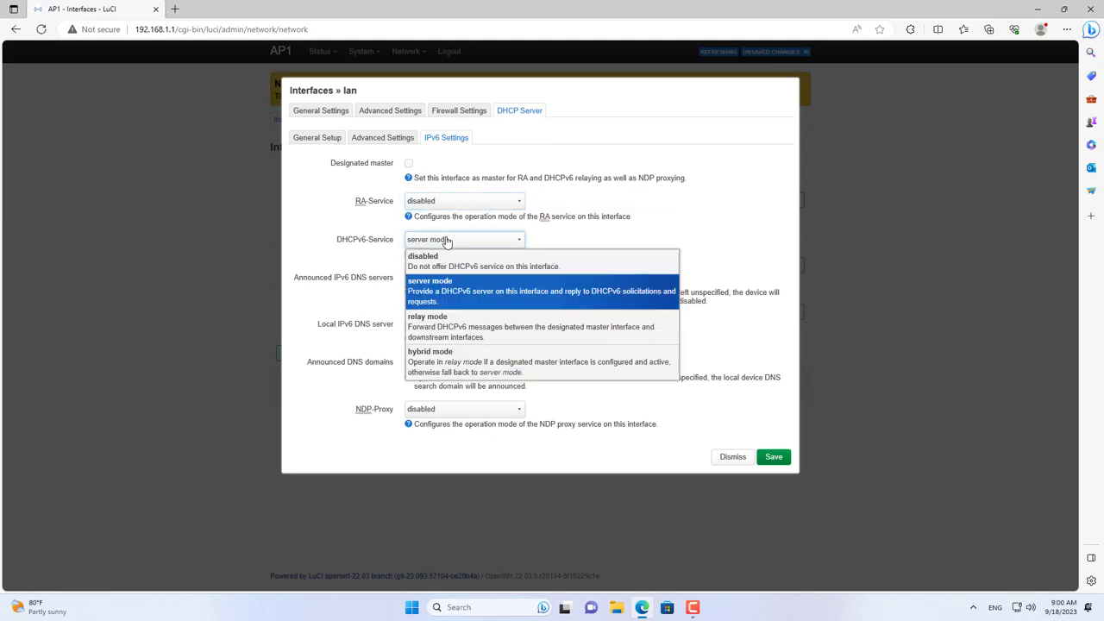
click(445, 253)
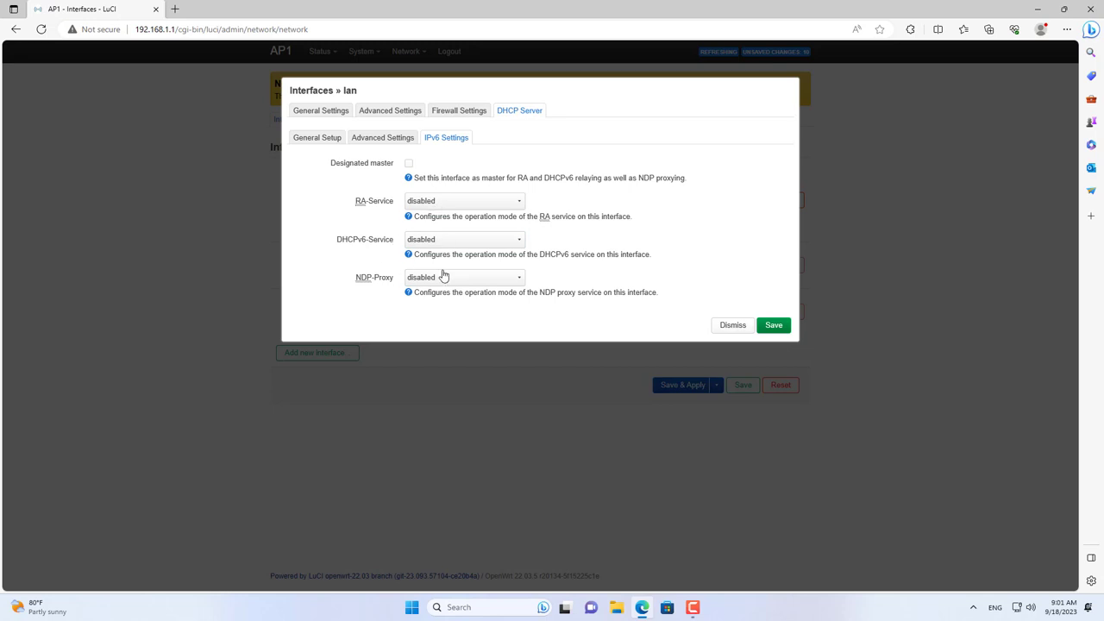
click(774, 328)
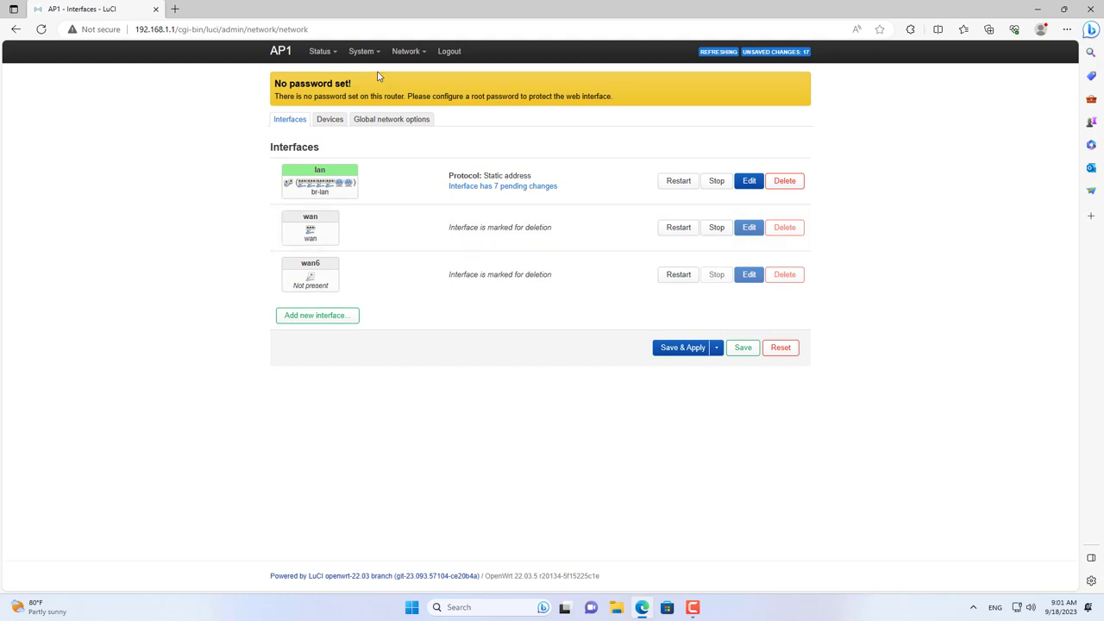
Disable the dnsmasq and odhcpd startup scripts, then return to Network > Interfaces.
mouse_move(368, 59)
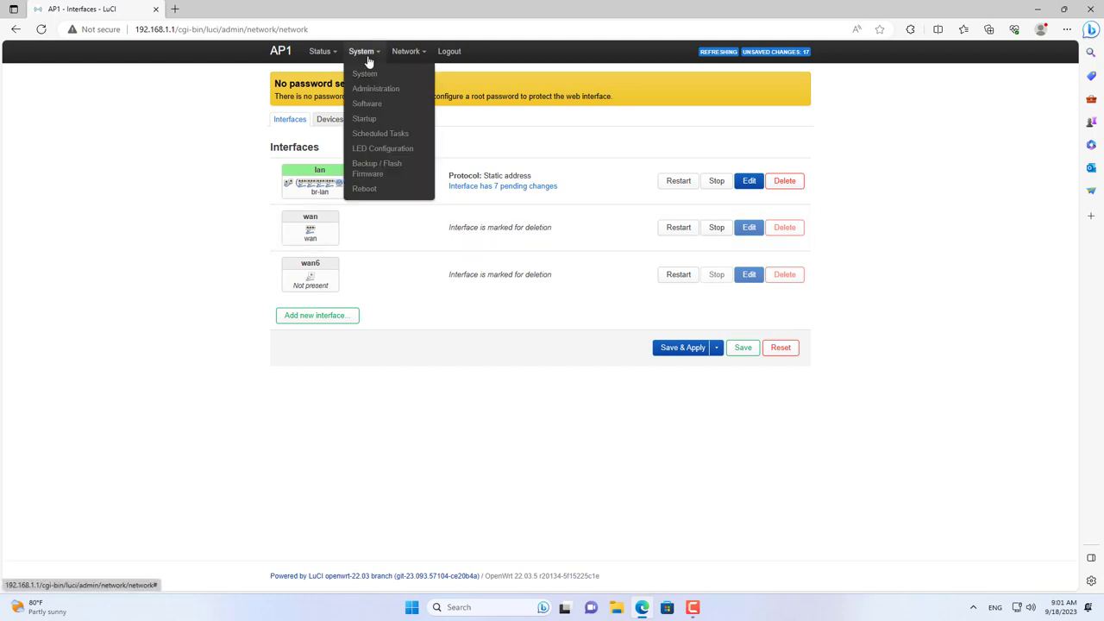
click(368, 128)
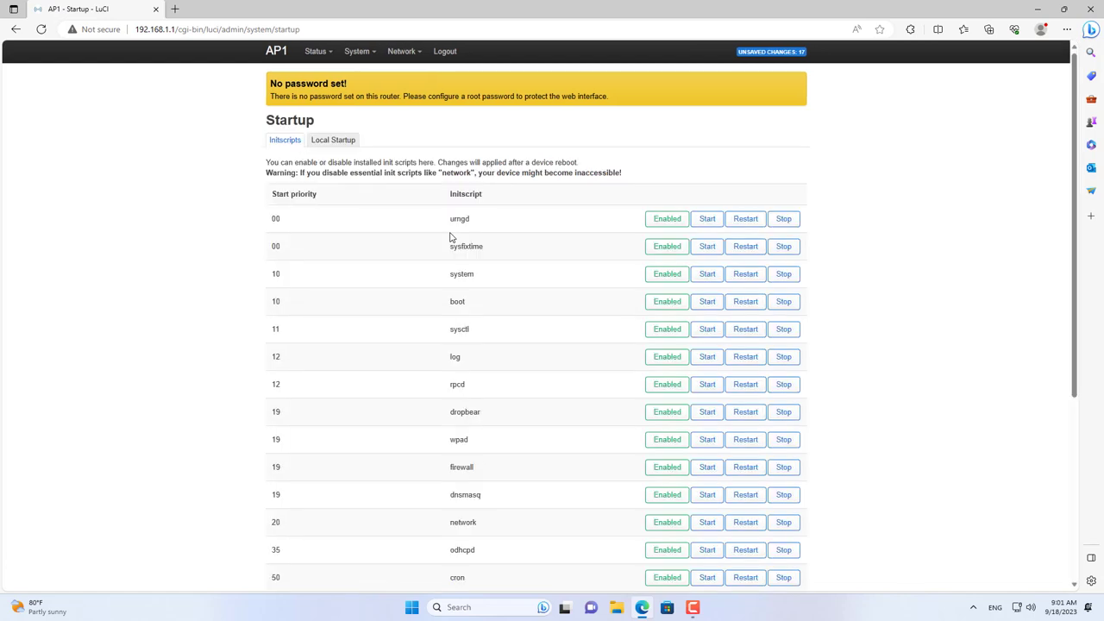
scroll(444, 250, down, 3)
click(669, 252)
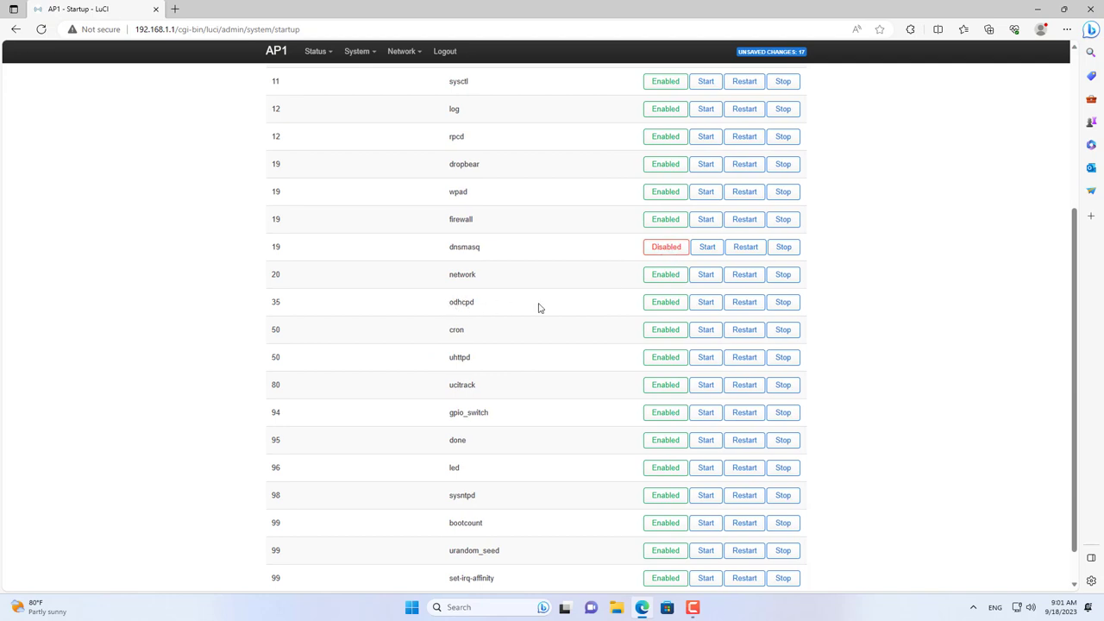
click(661, 305)
scroll(493, 261, up, 3)
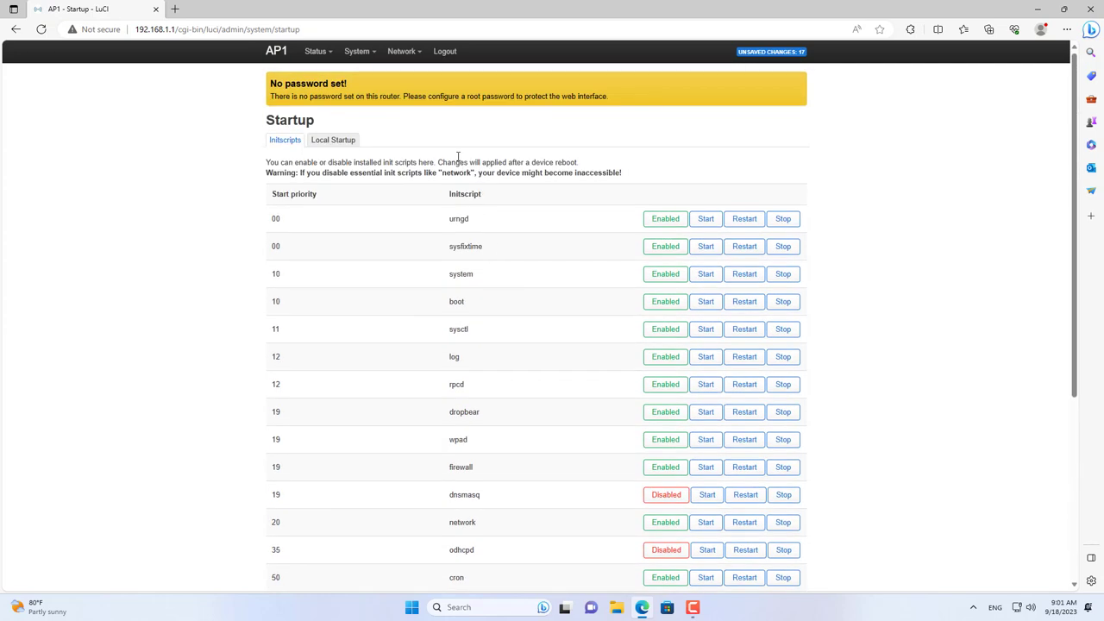
mouse_move(401, 55)
click(412, 79)
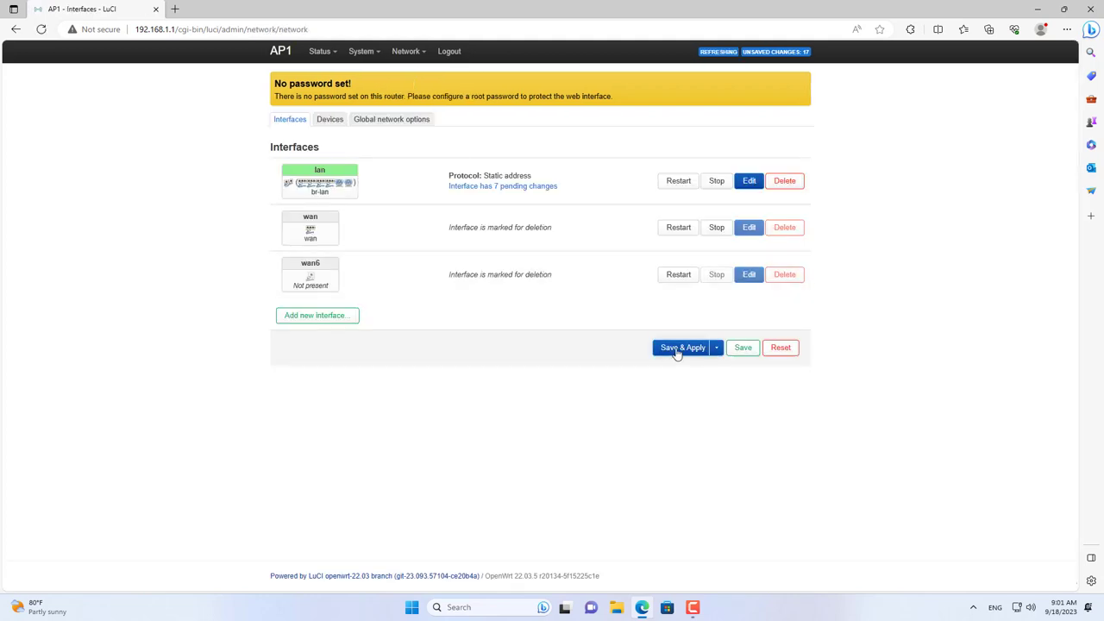
Apply and keep the pending changes, then browse to 192.168.0.240 in a new tab.
click(677, 350)
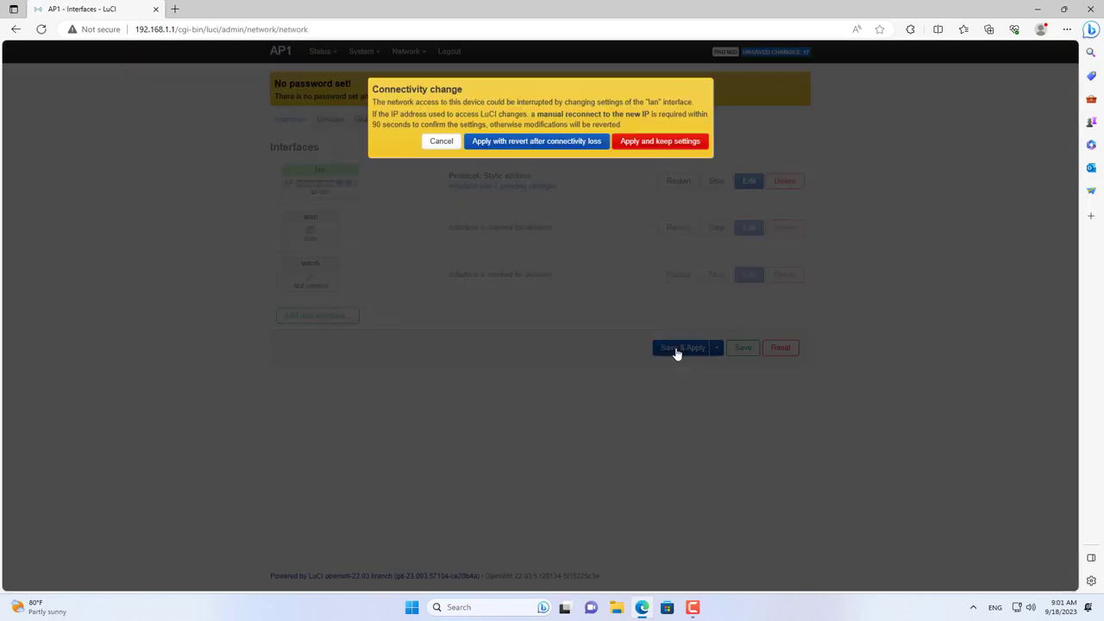
click(662, 143)
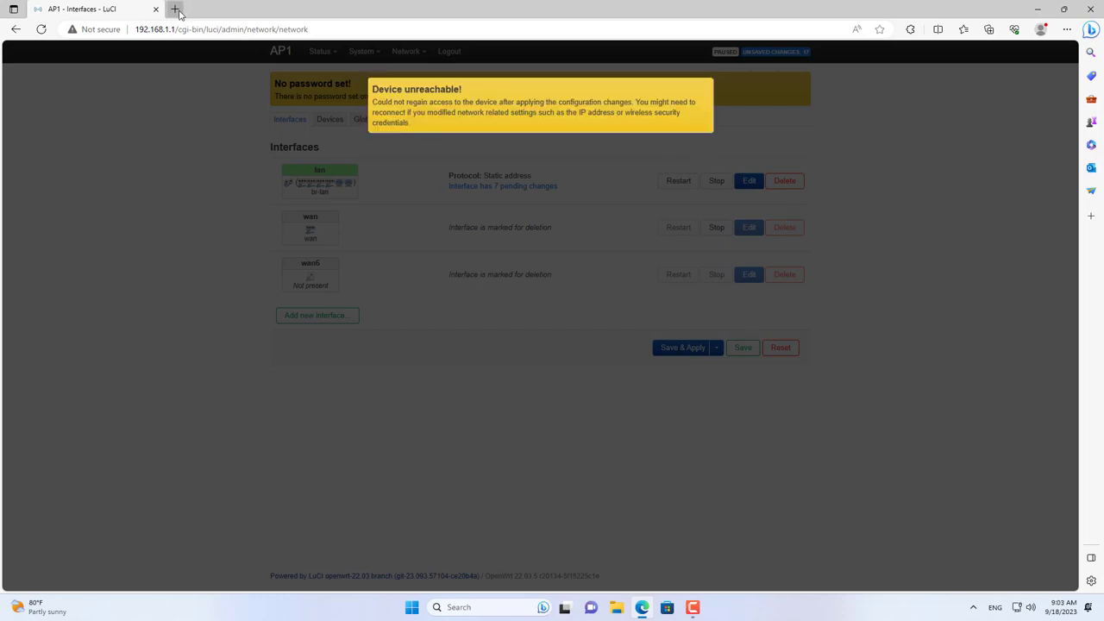
click(175, 9)
text(192)
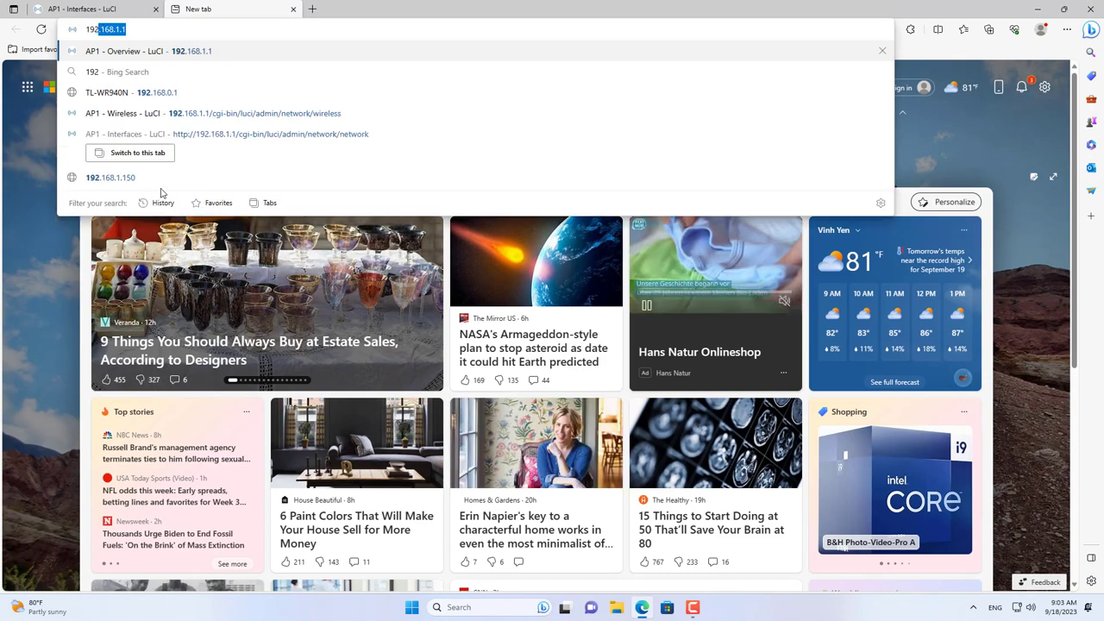
text(.168.0.240)
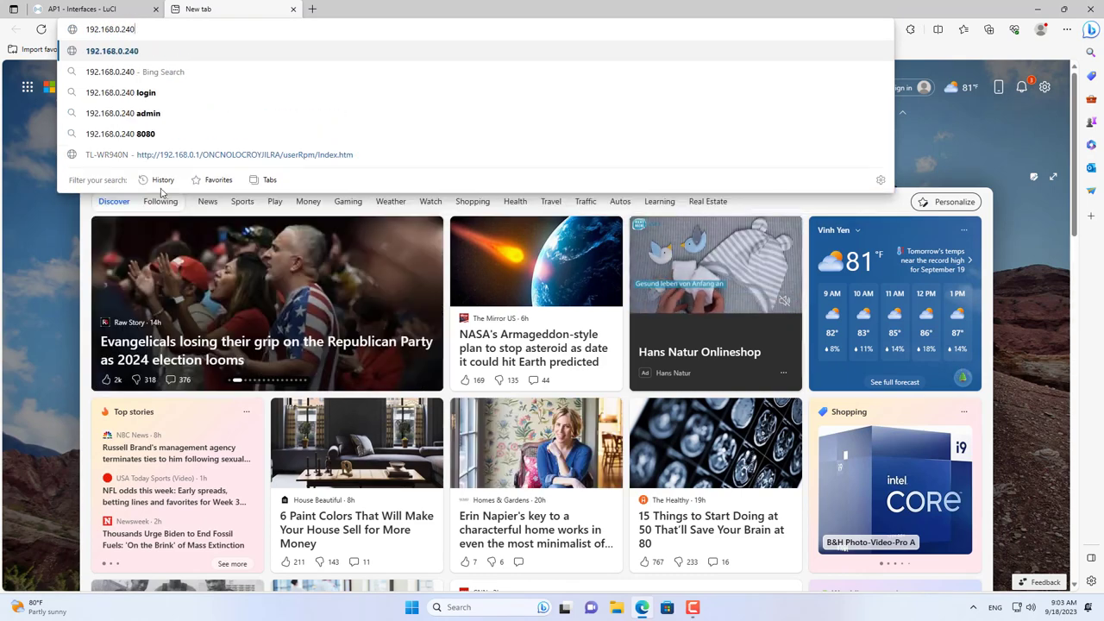
key(Return)
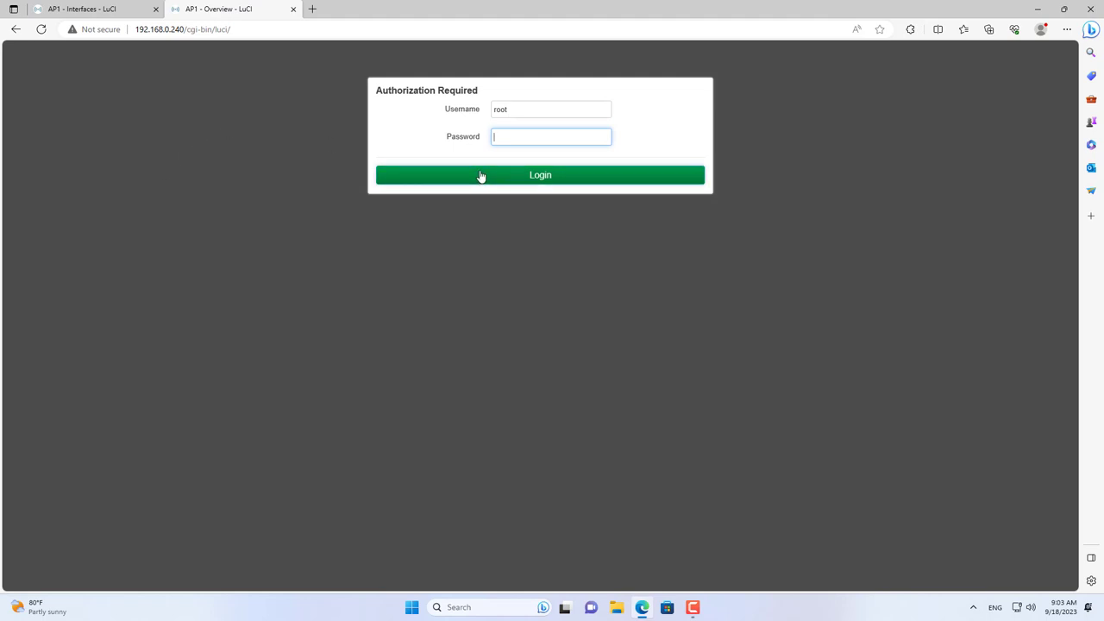
Log in to the router and highlight its hostname AP1 and model.
click(482, 177)
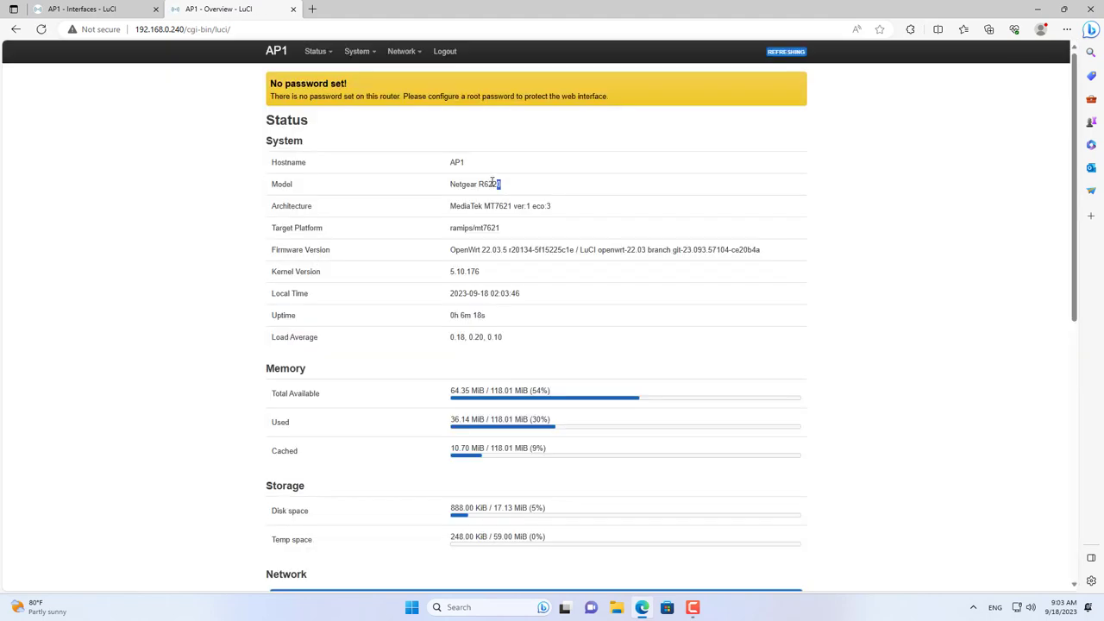
drag(491, 181, 272, 160)
drag(475, 165, 439, 164)
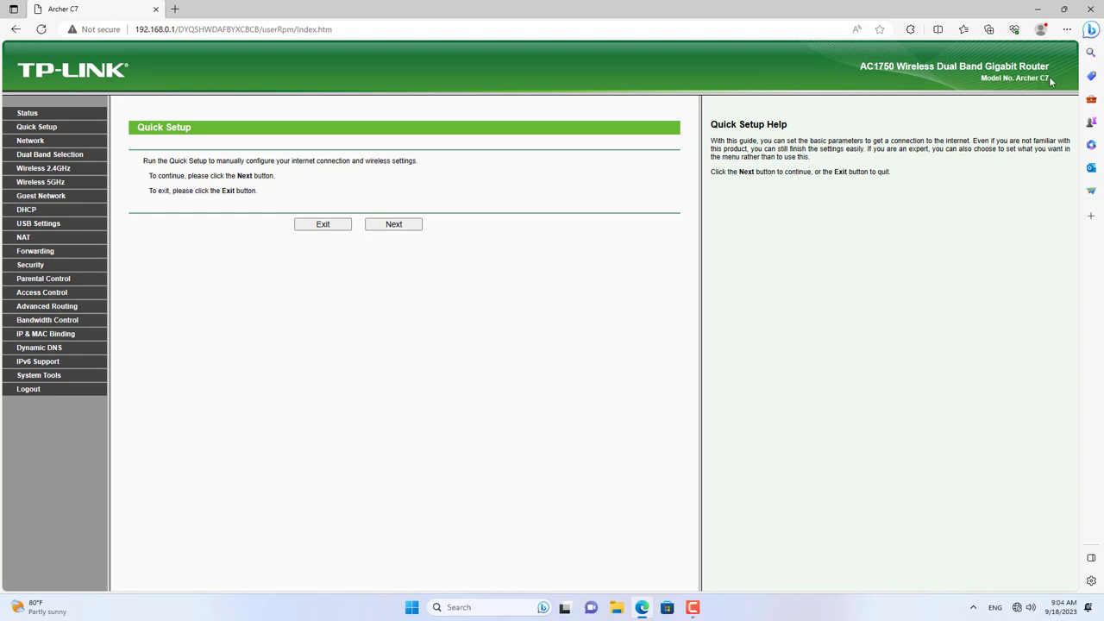
Browse the Archer C7 wiki page, highlighting the model label and page title.
drag(1014, 82, 980, 83)
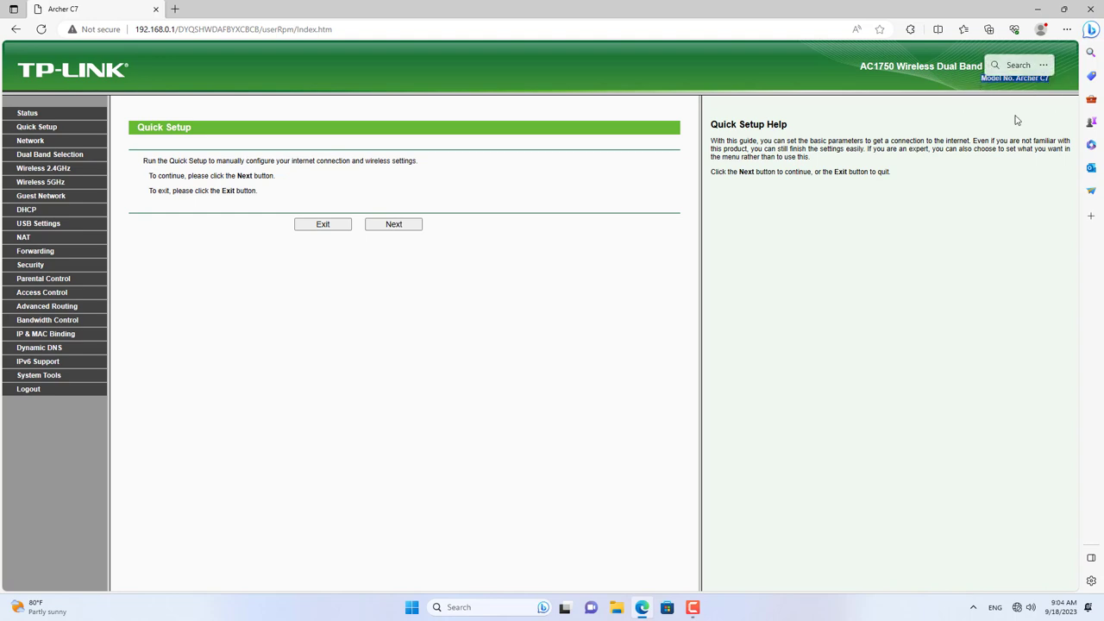
click(1003, 210)
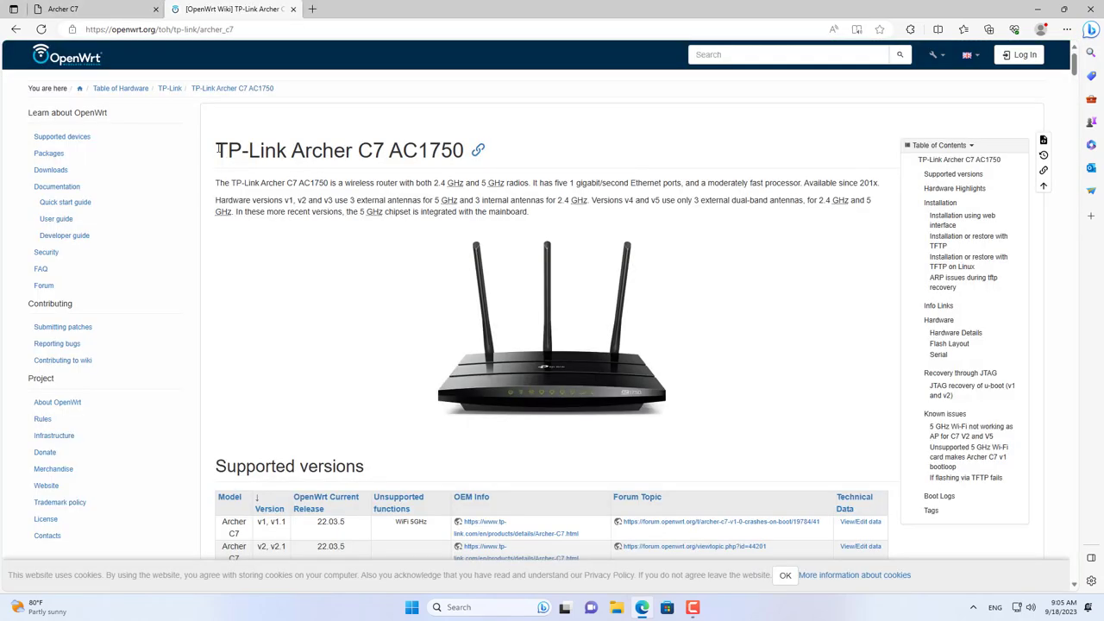
drag(215, 150, 464, 152)
scroll(393, 302, down, 3)
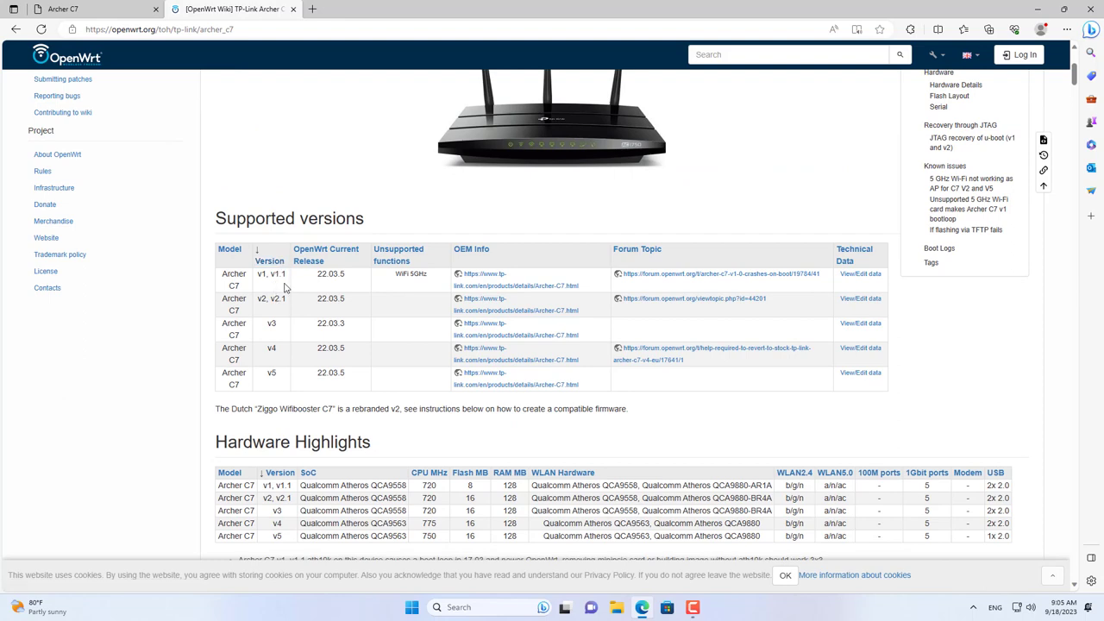
scroll(306, 357, down, 3)
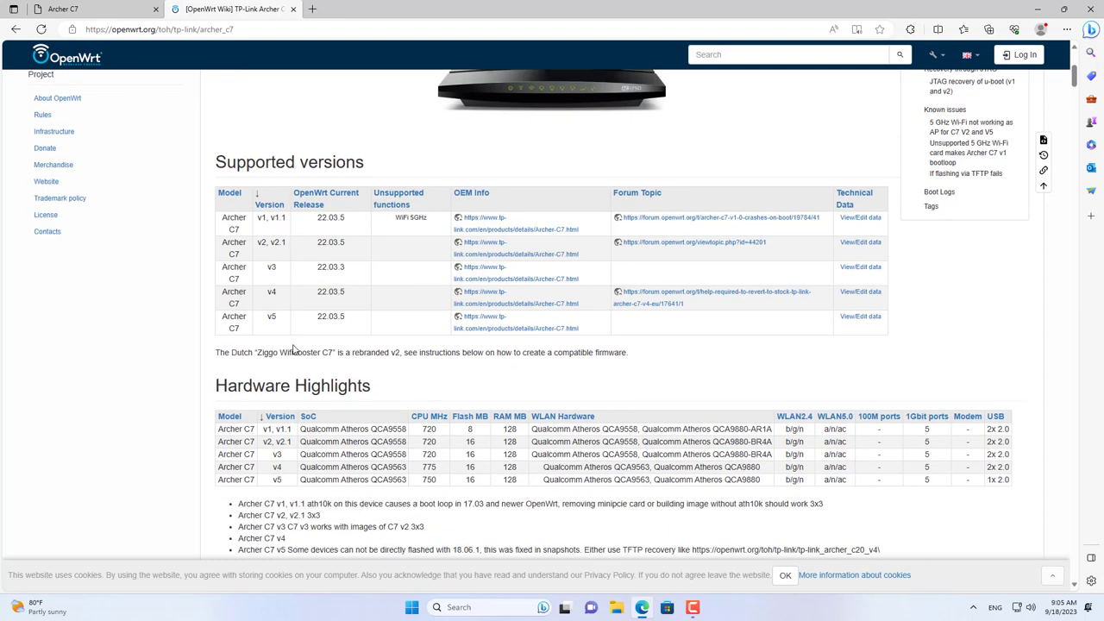
drag(215, 391, 298, 392)
click(441, 384)
scroll(444, 371, down, 1)
scroll(441, 371, down, 2)
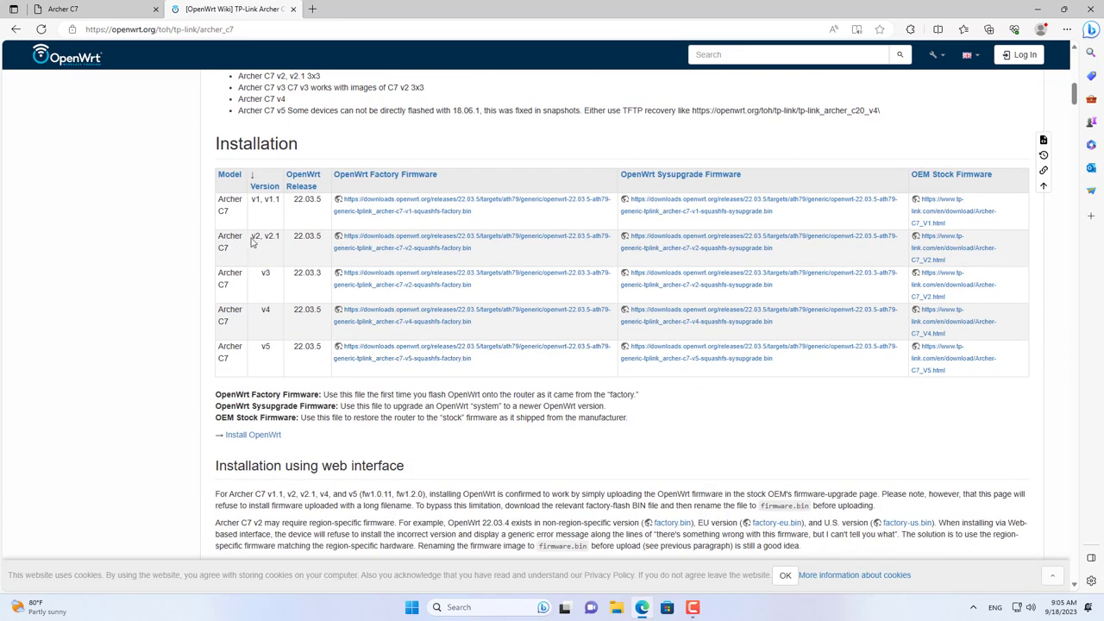
Download the Archer C7 v2 firmware images and open the Downloads folder.
drag(255, 236, 281, 236)
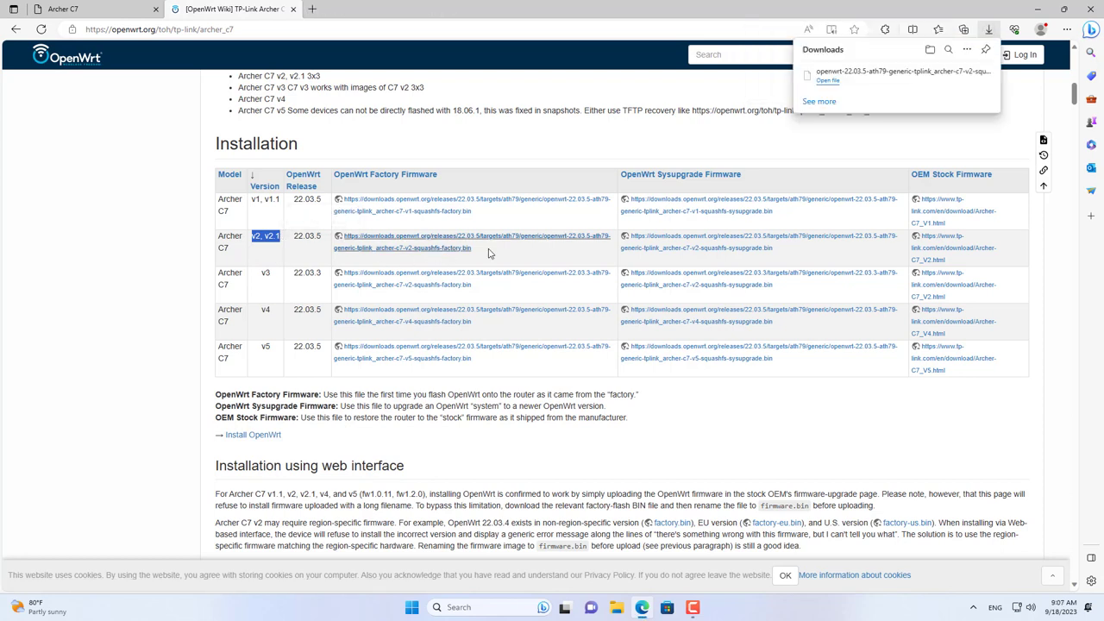
click(710, 249)
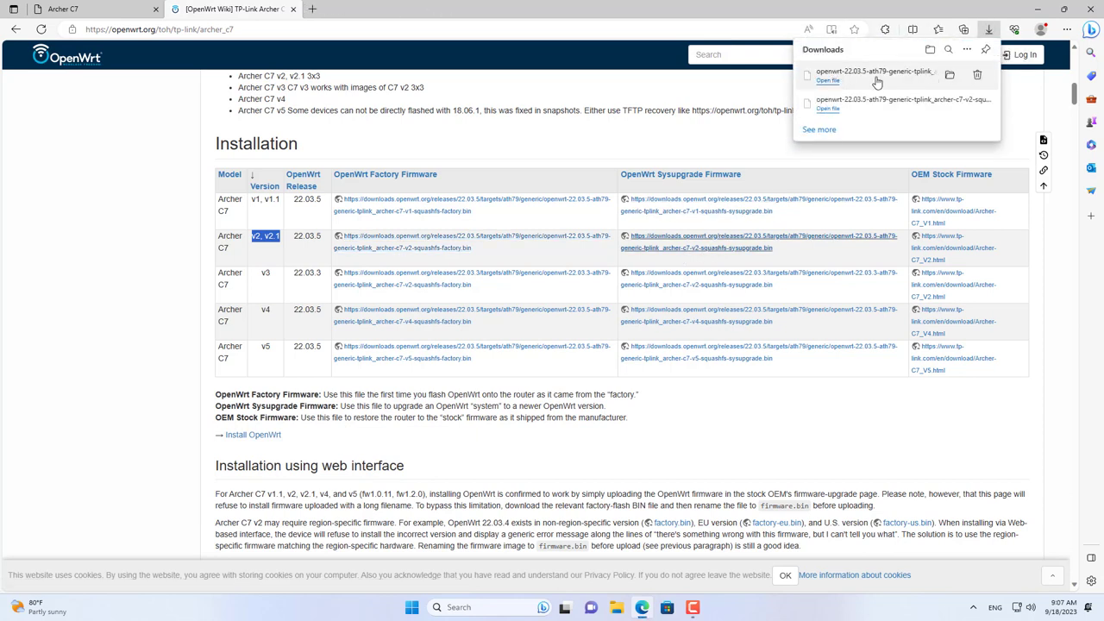
click(905, 112)
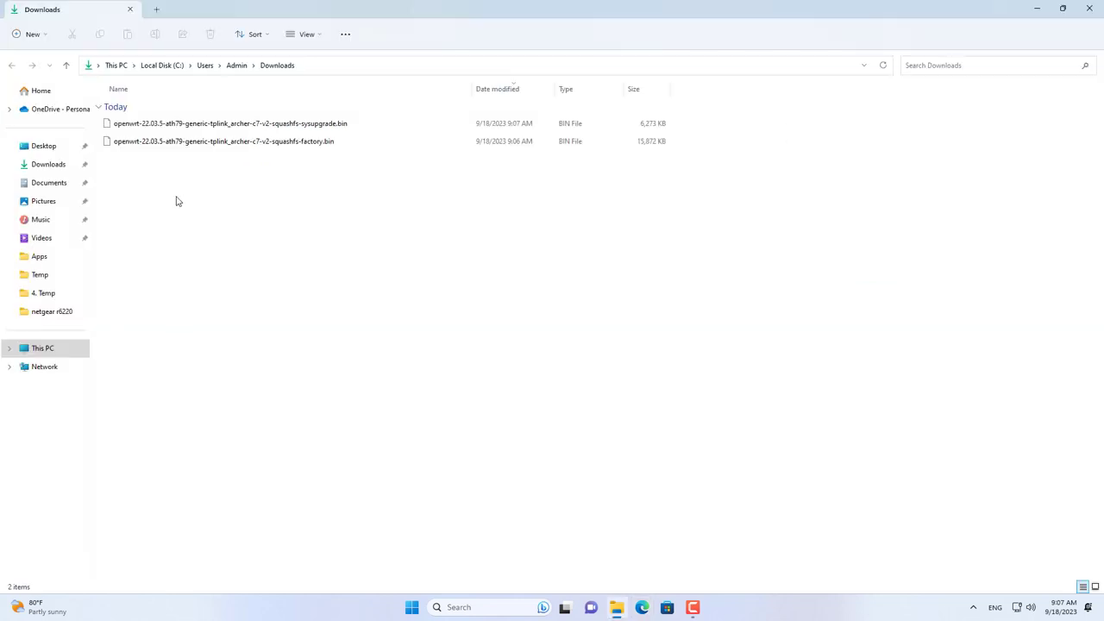
click(198, 147)
click(216, 129)
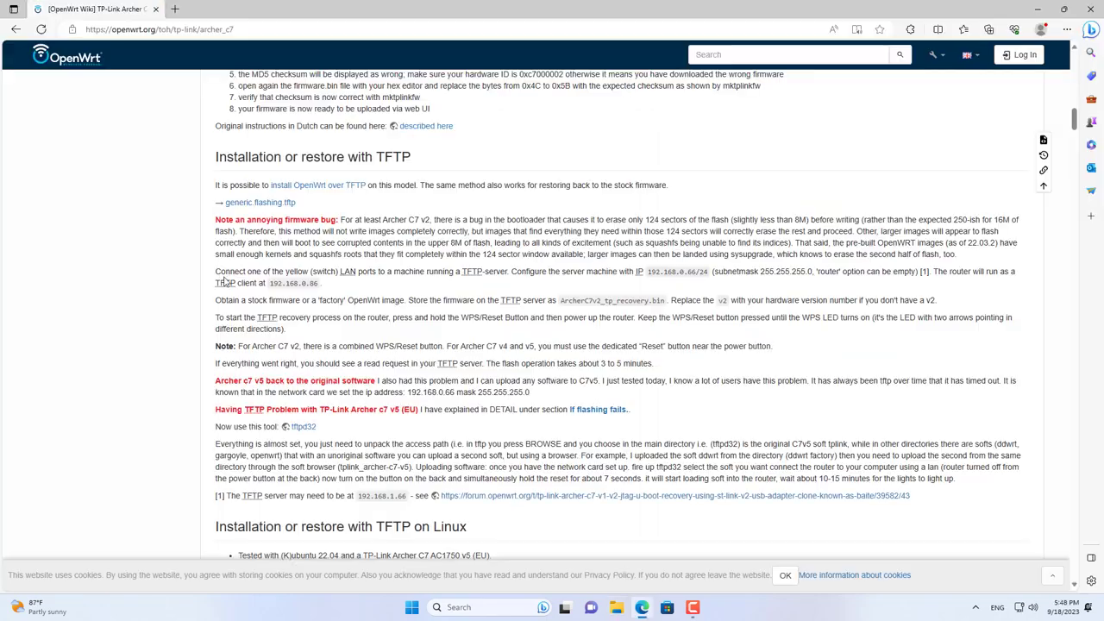
drag(216, 272, 317, 284)
click(211, 289)
drag(215, 300, 943, 302)
click(244, 329)
drag(216, 312, 288, 332)
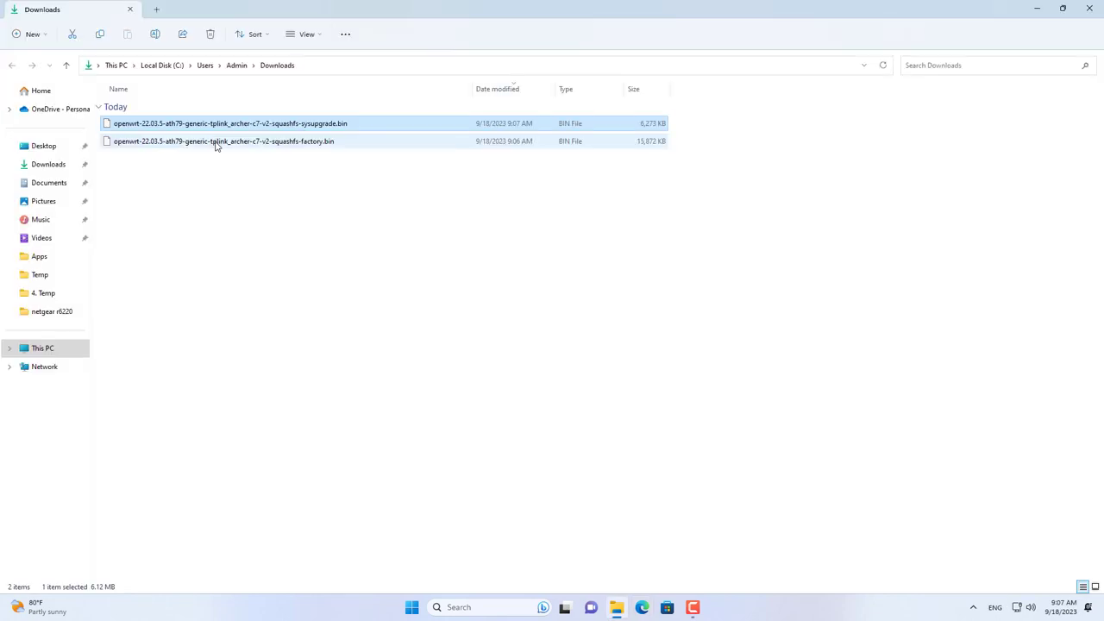
click(216, 142)
click(227, 126)
drag(172, 176, 213, 124)
Copy the two OpenWrt firmware files into the tftpd folder on the desktop.
right_click(213, 127)
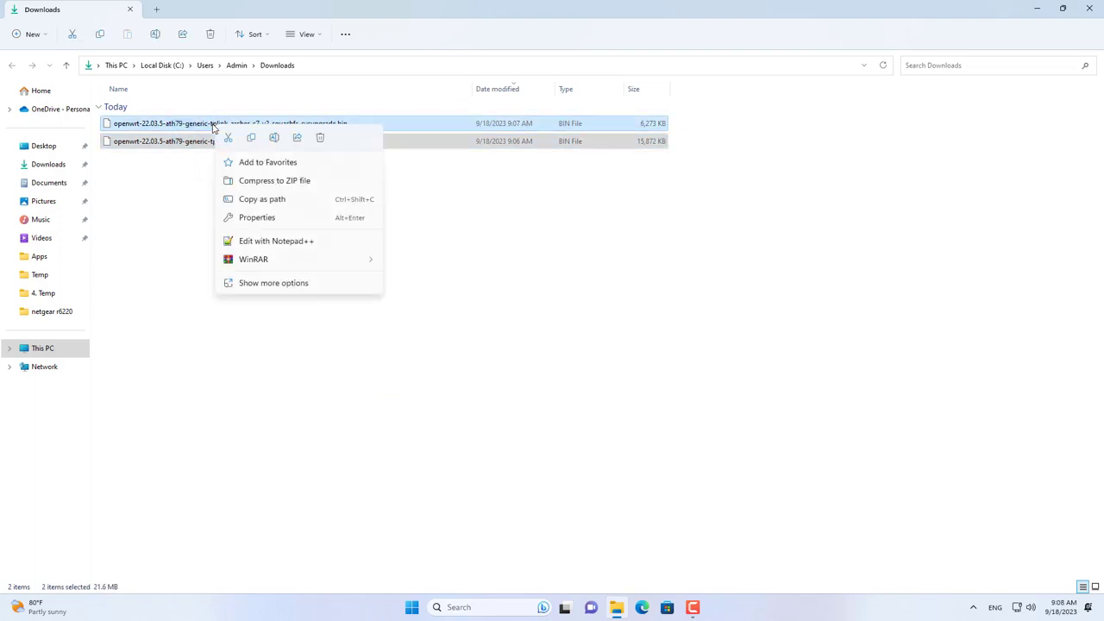
click(251, 140)
key(super+d)
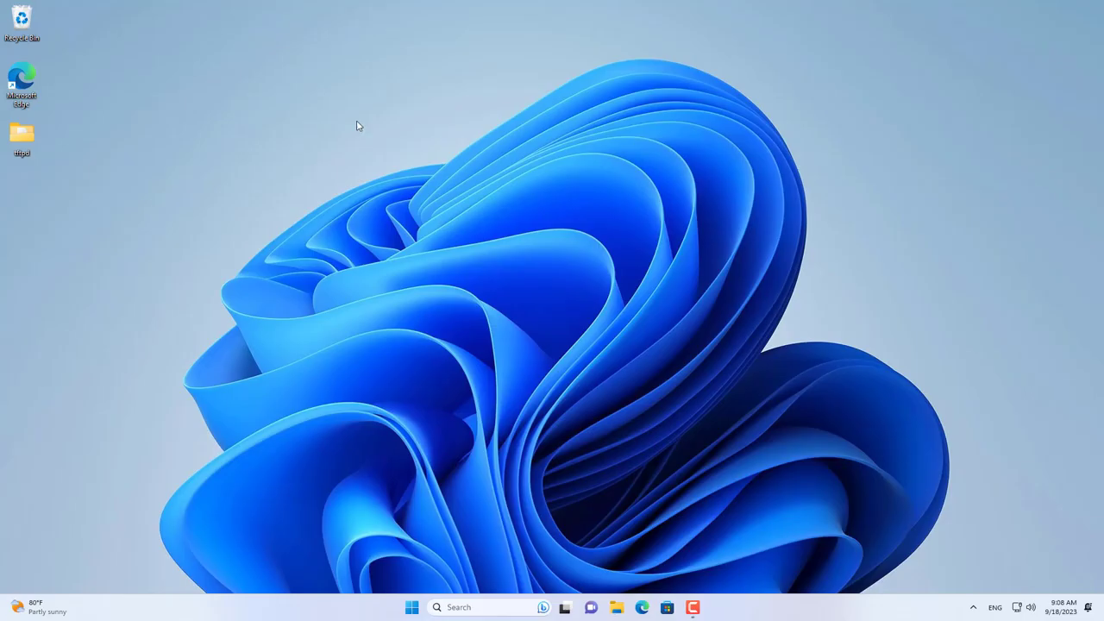
double_click(26, 138)
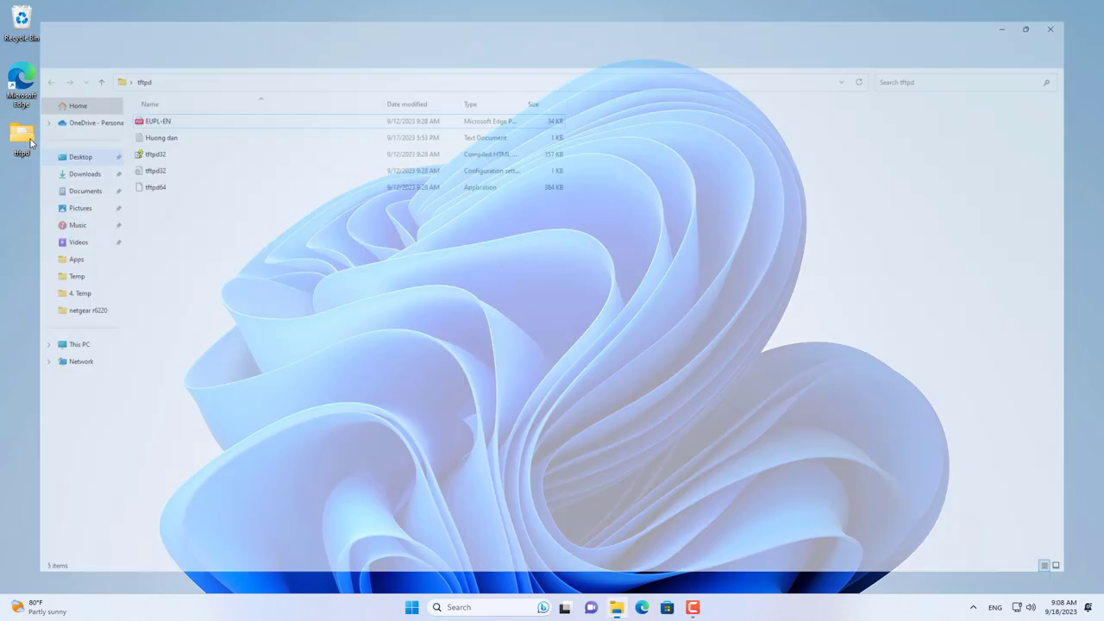
right_click(197, 242)
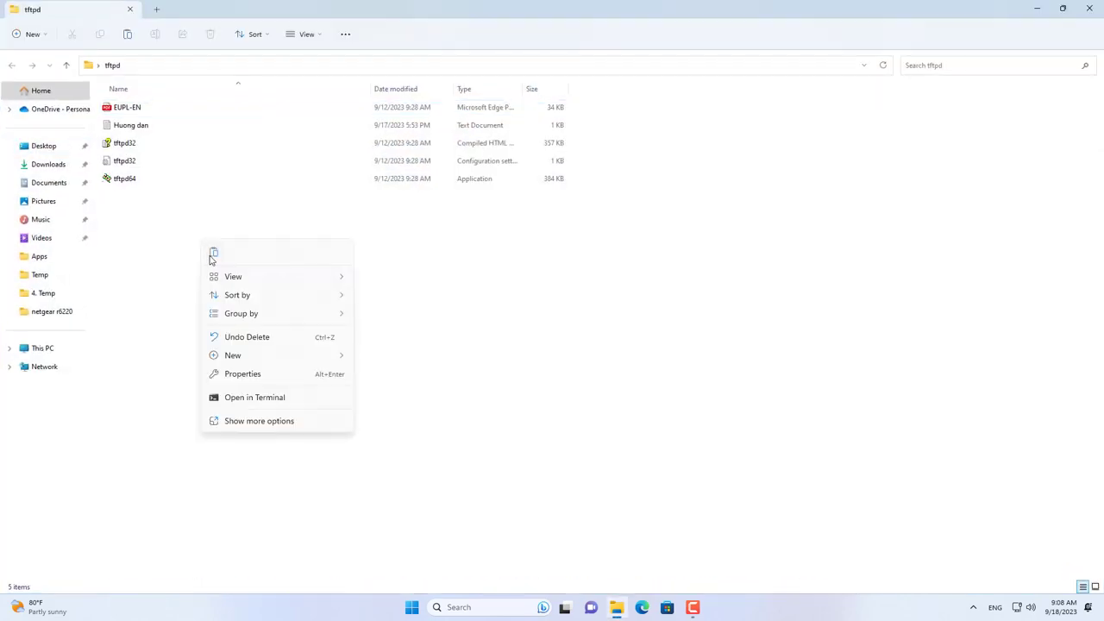
click(213, 254)
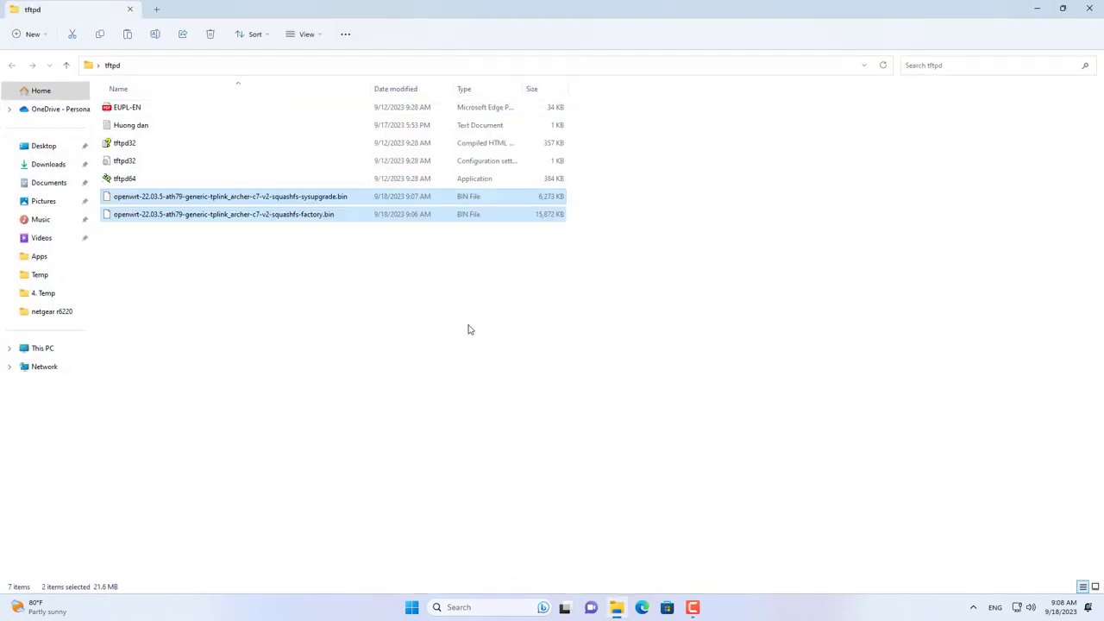
Rename the factory image to ArcherC7v2_tp_recovery.bin.
click(376, 300)
click(243, 219)
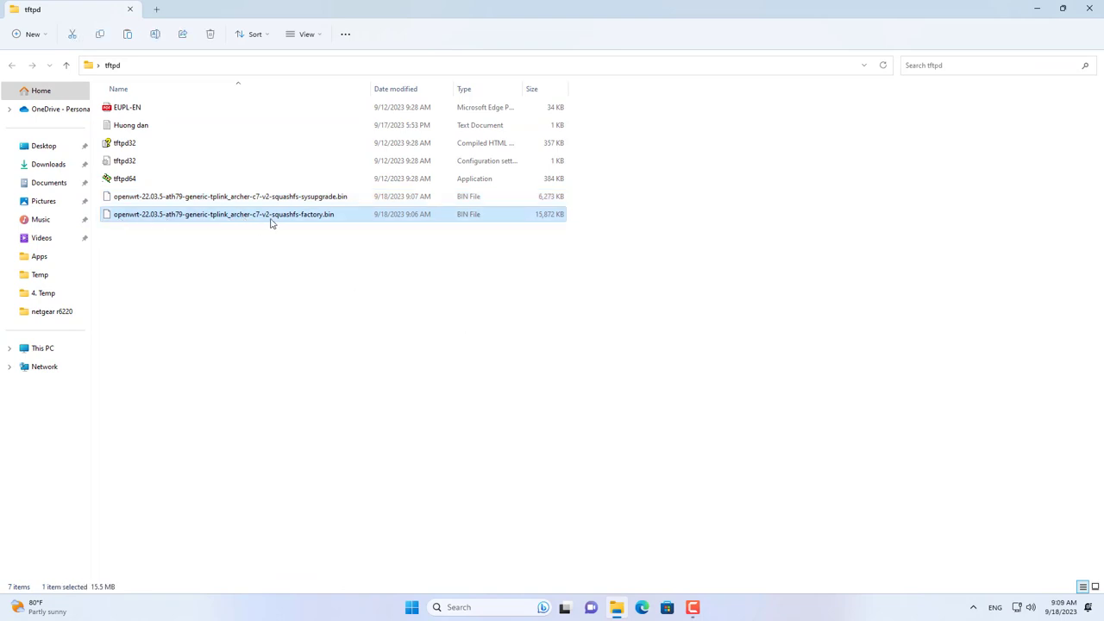
click(315, 221)
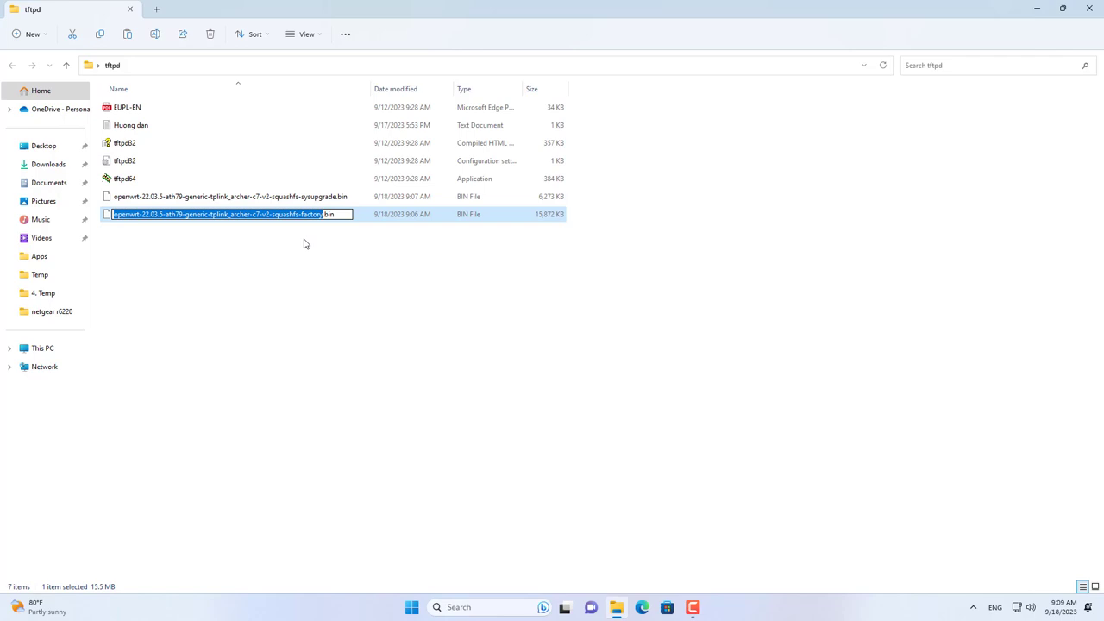
text(Arch)
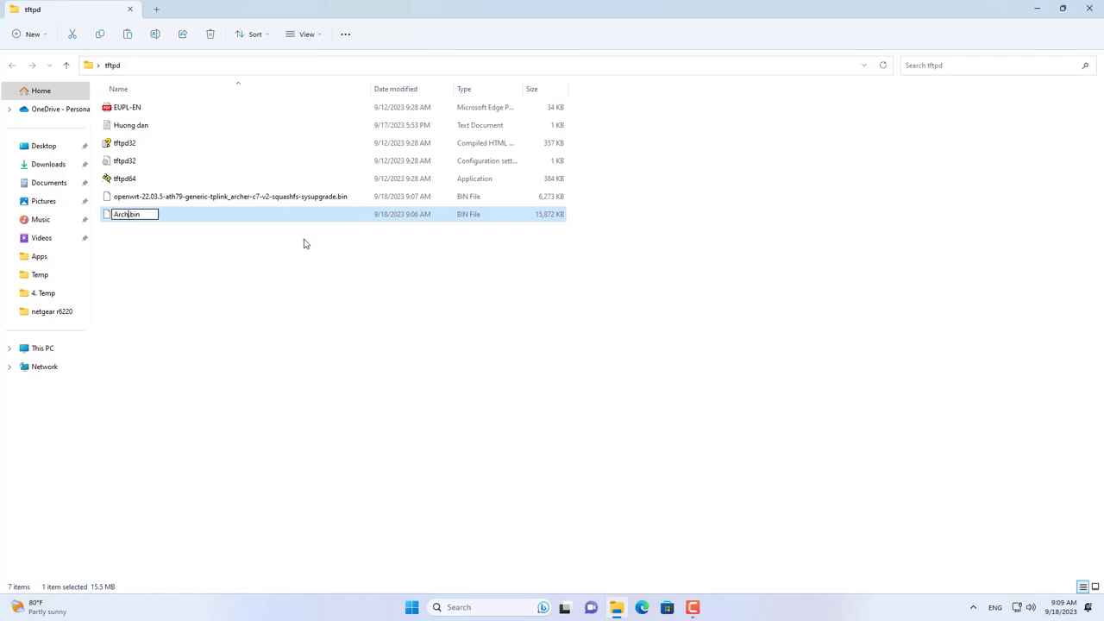
text(erC7v2_tp_recovery)
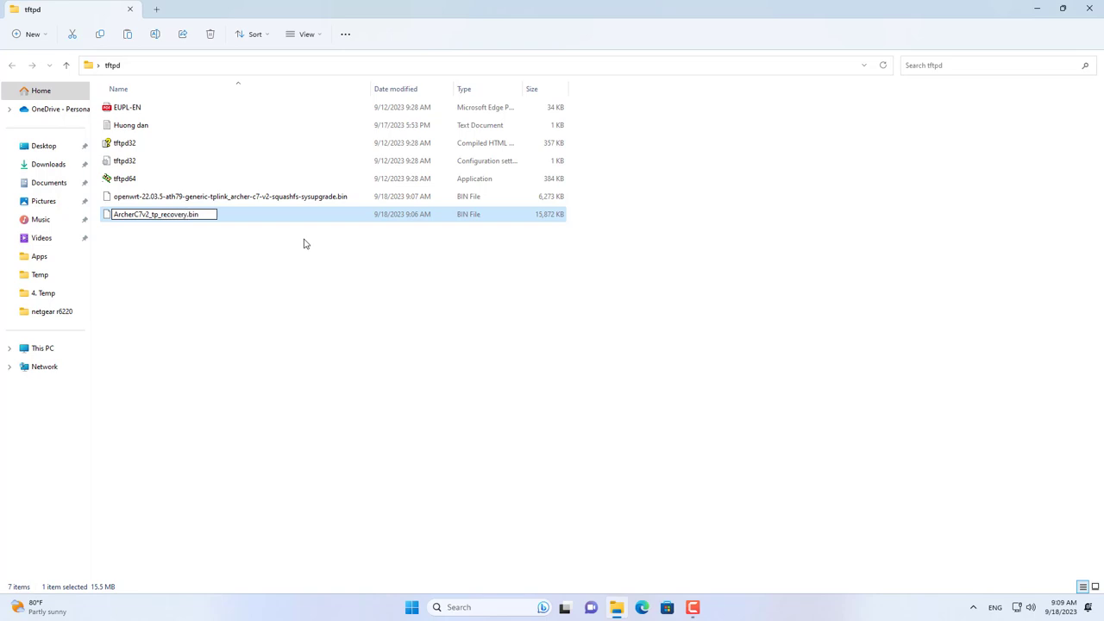
key(Return)
click(306, 254)
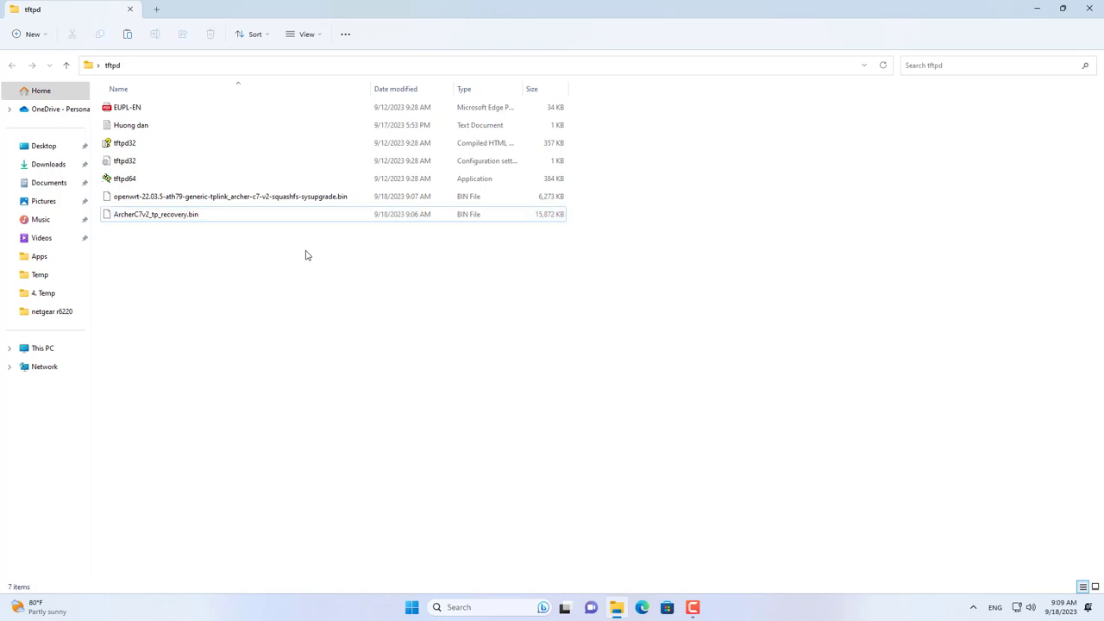
click(174, 217)
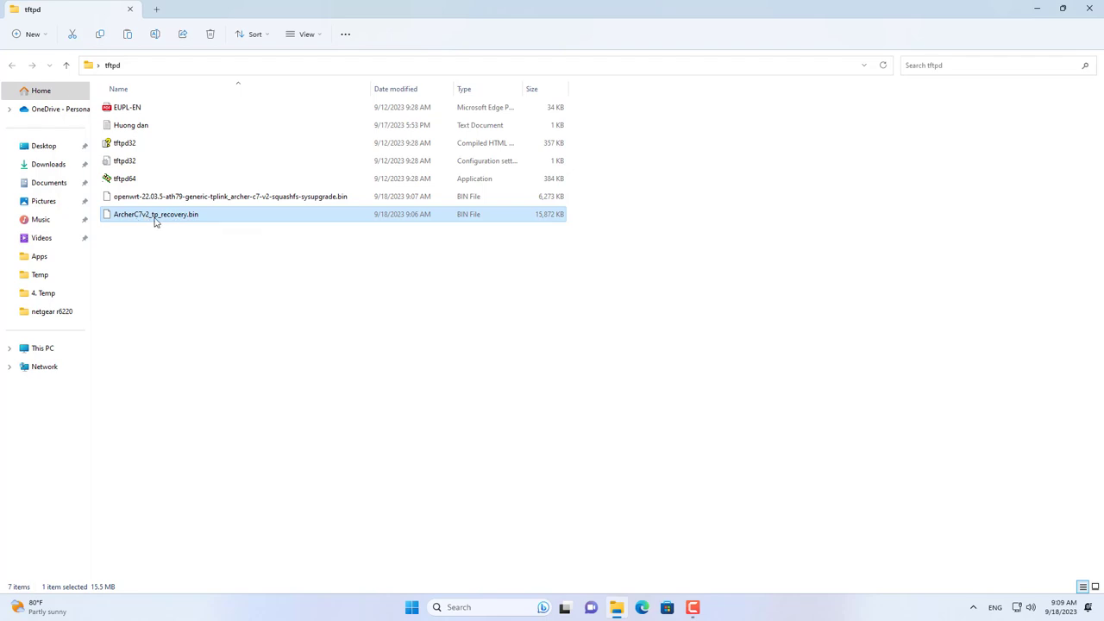
click(229, 271)
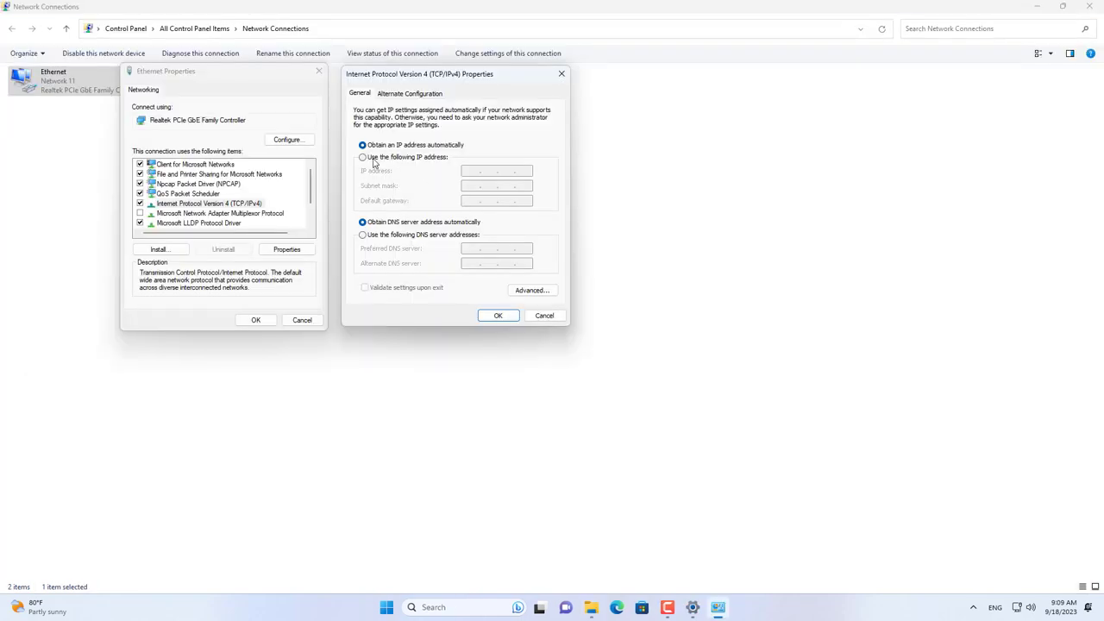
Give Ethernet static IP 192.168.0.66 with mask 255.255.255.0 and confirm both dialogs.
click(364, 158)
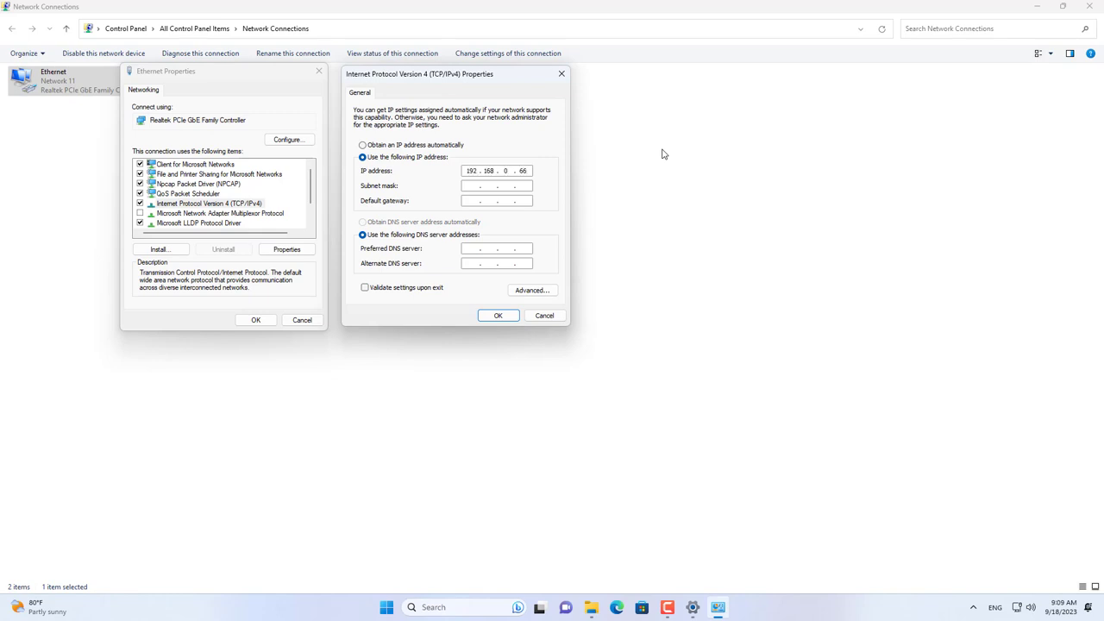
key(Tab)
click(498, 316)
click(258, 320)
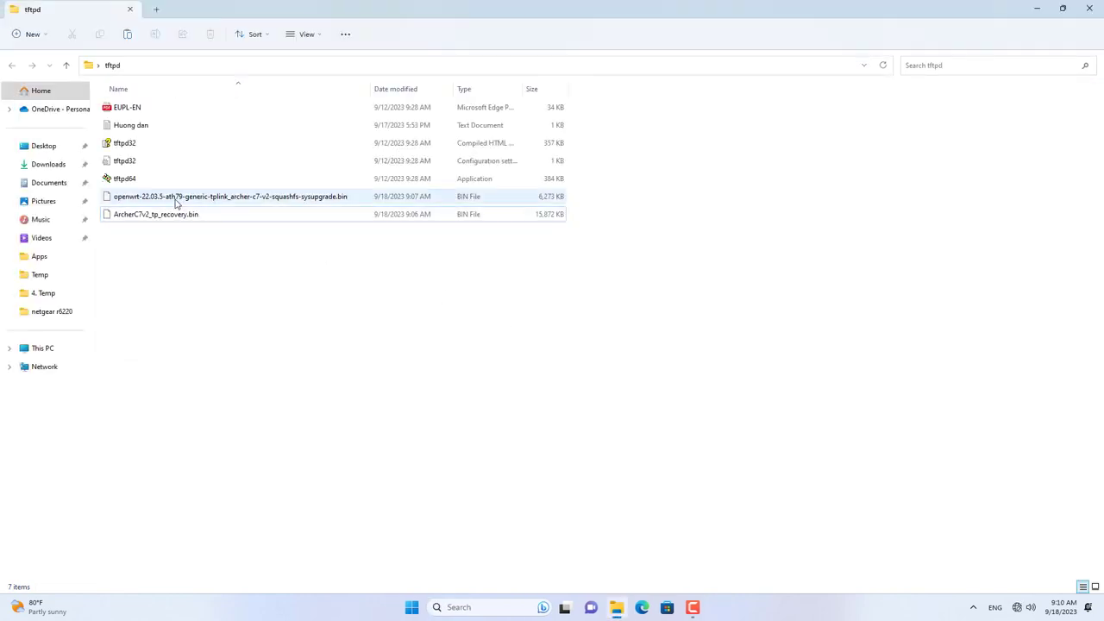
Launch Tftpd64 and serve on the 192.168.0.66 Ethernet interface.
click(133, 182)
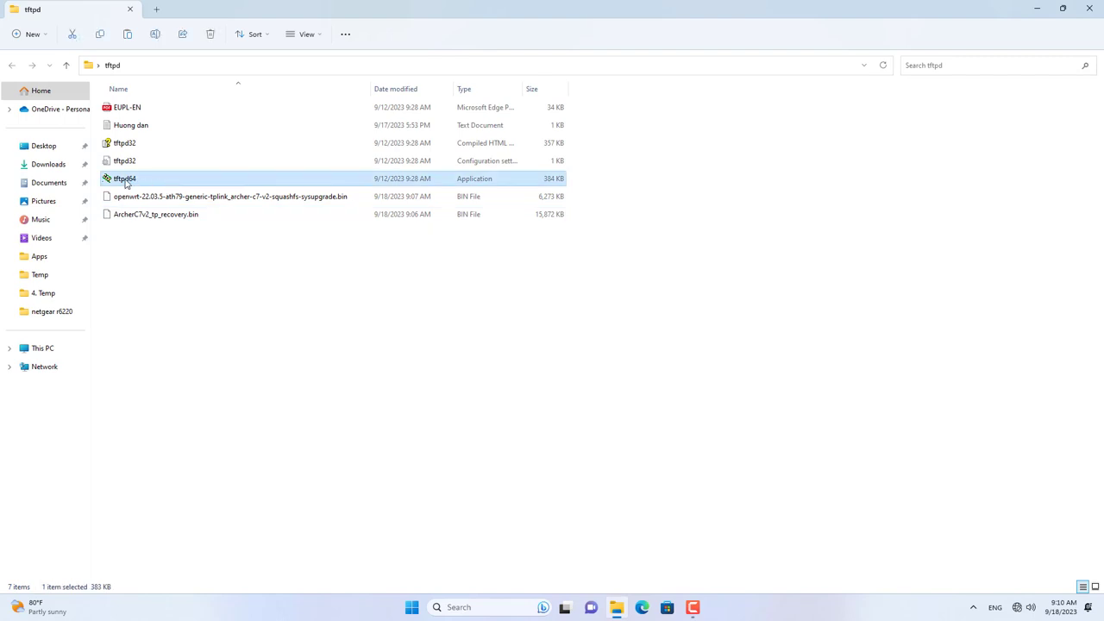
double_click(125, 181)
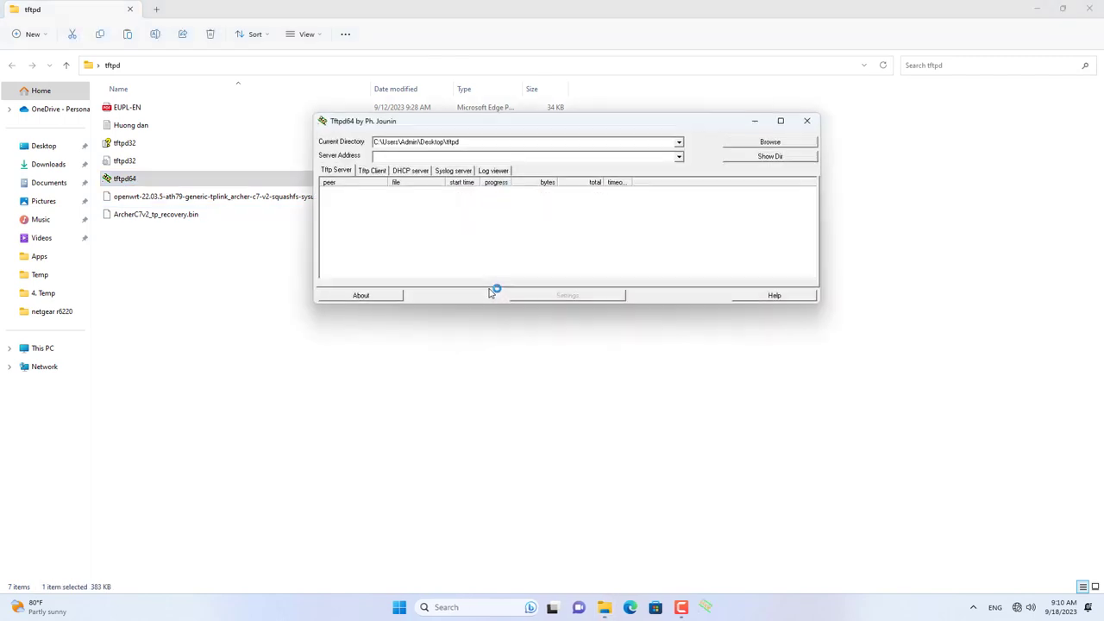
click(483, 158)
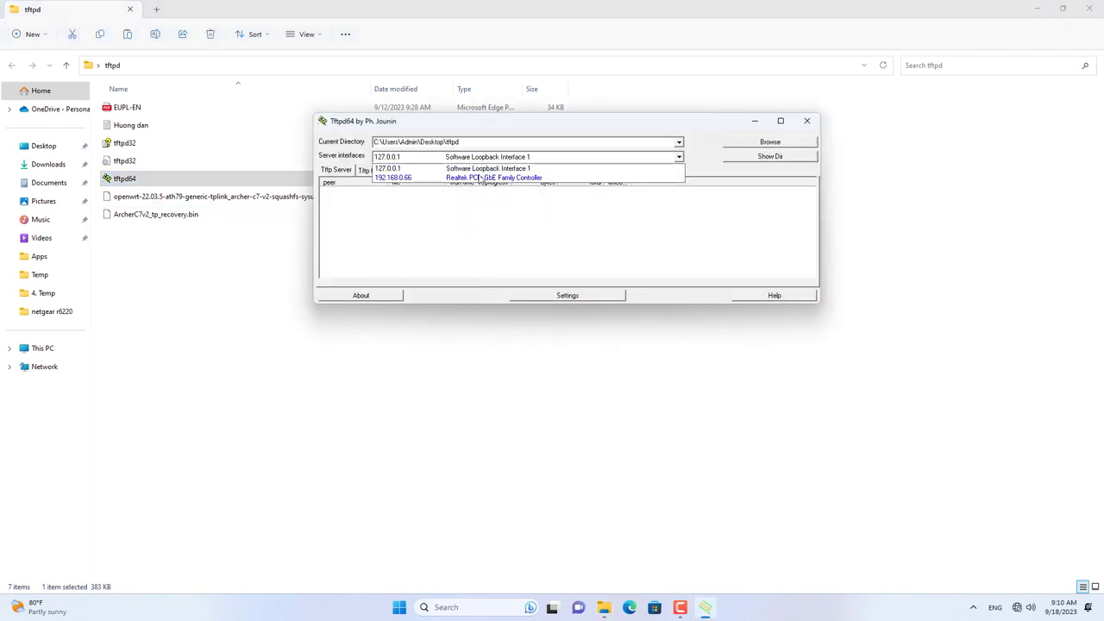
click(481, 178)
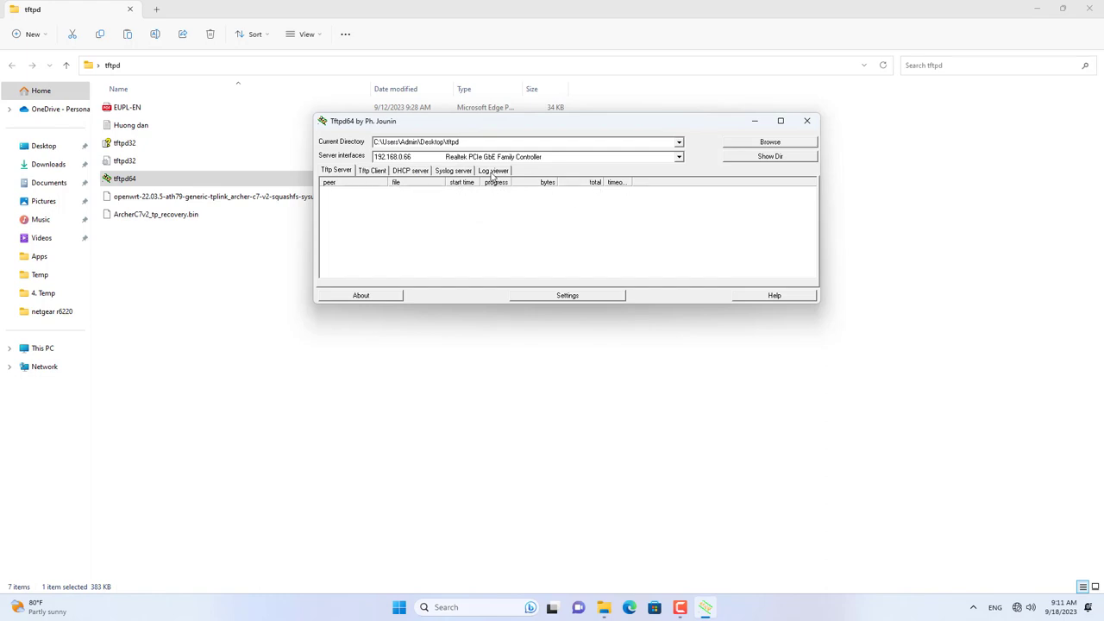
Check the log confirming ArcherC7v2_tp_recovery.bin was sent to the router.
click(493, 170)
click(358, 183)
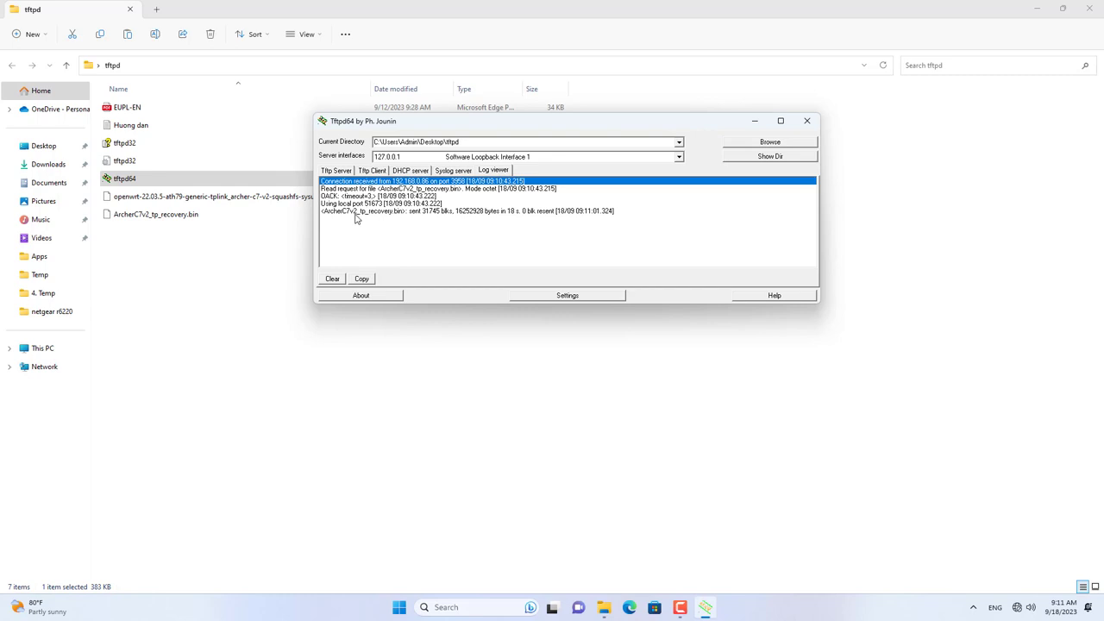
click(331, 213)
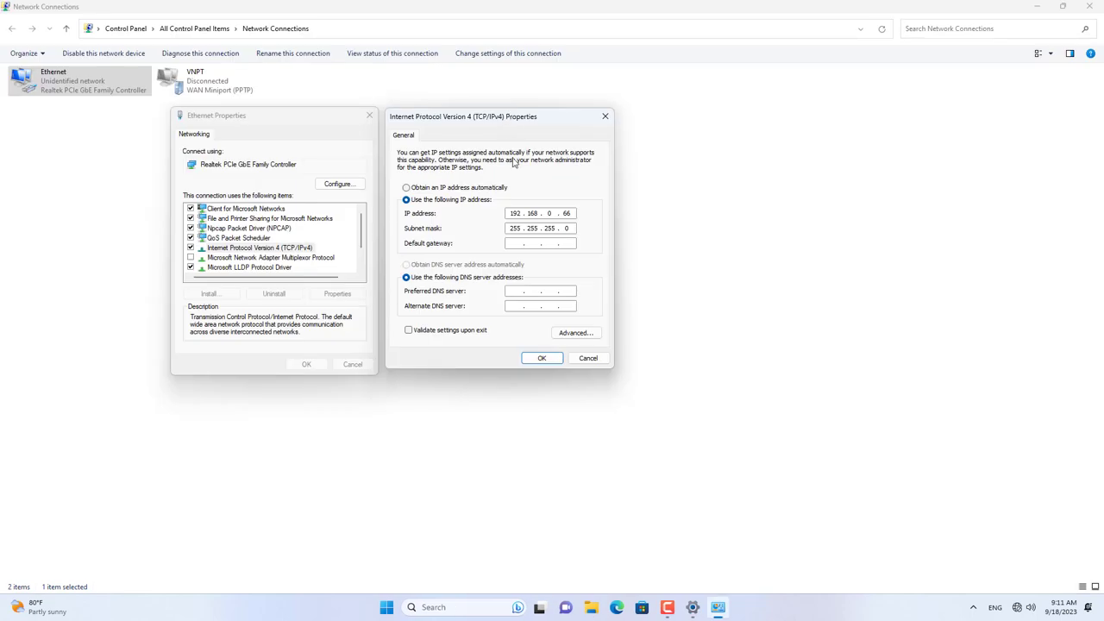
Set the Ethernet adapter's IPv4 to obtain IP and DNS server addresses automatically.
click(412, 189)
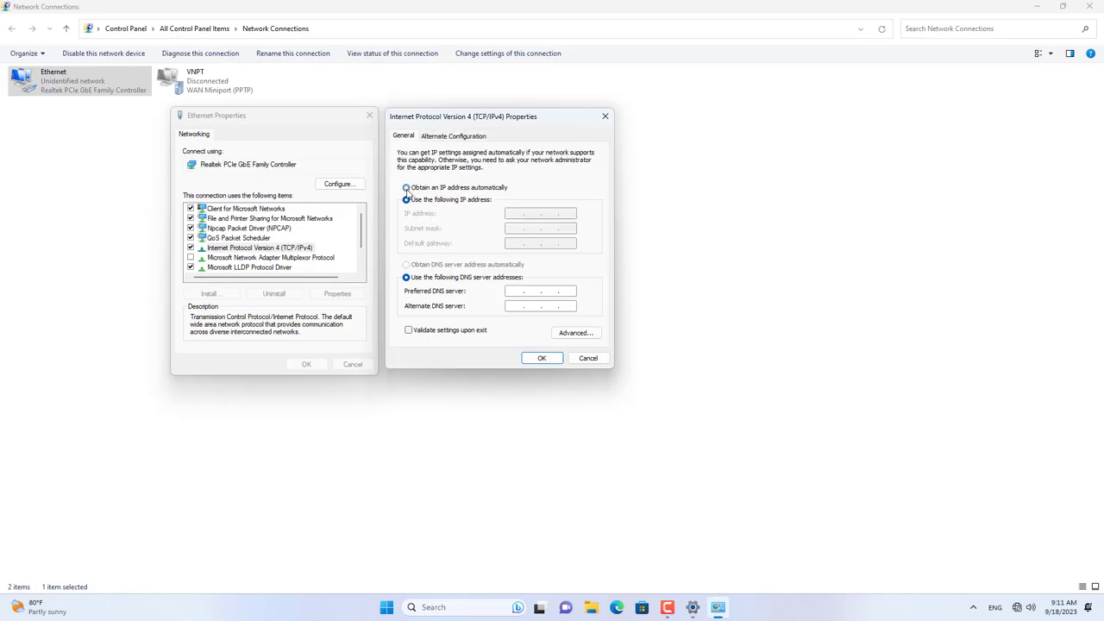
click(407, 265)
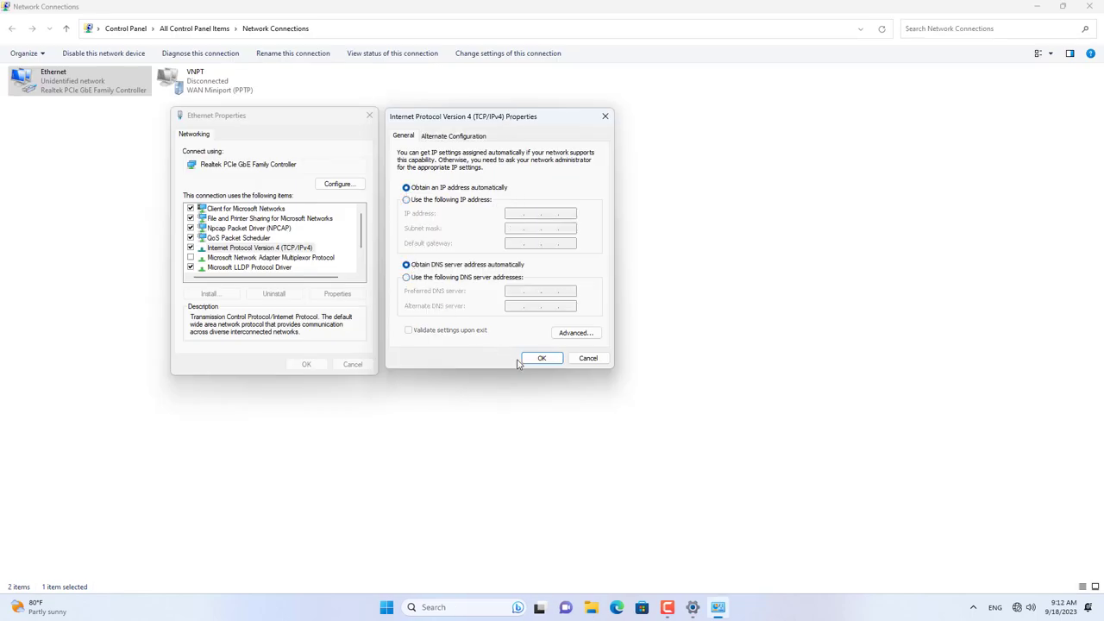
click(538, 360)
click(304, 364)
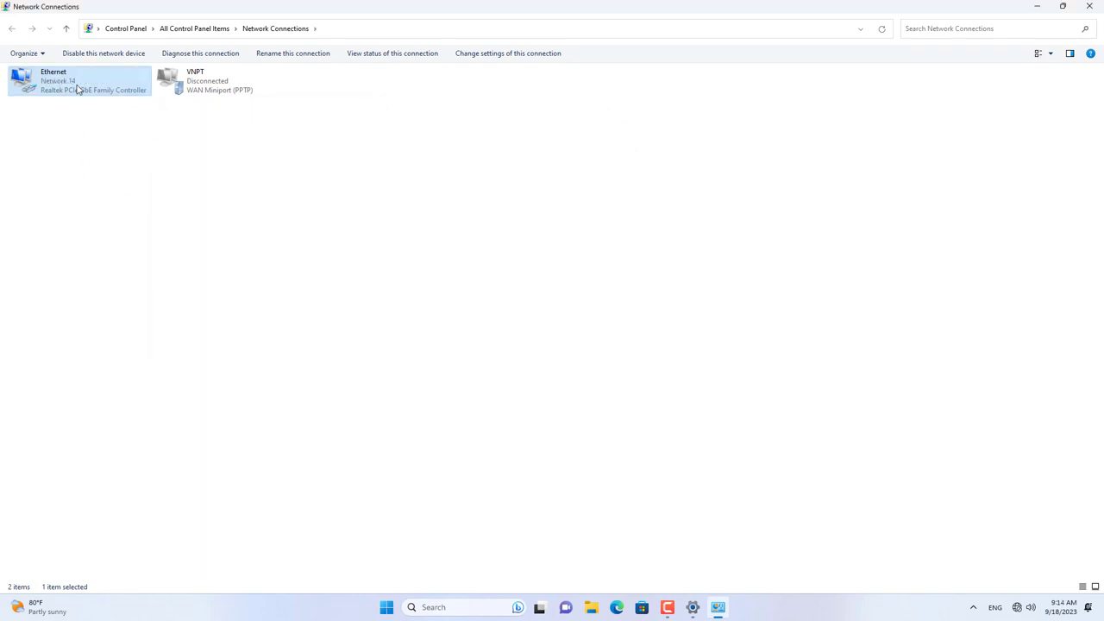
Confirm Ethernet details show address 192.168.1.181 with gateway 192.168.1.1, then enter 192.168.1.1 in the browser.
right_click(79, 86)
click(93, 107)
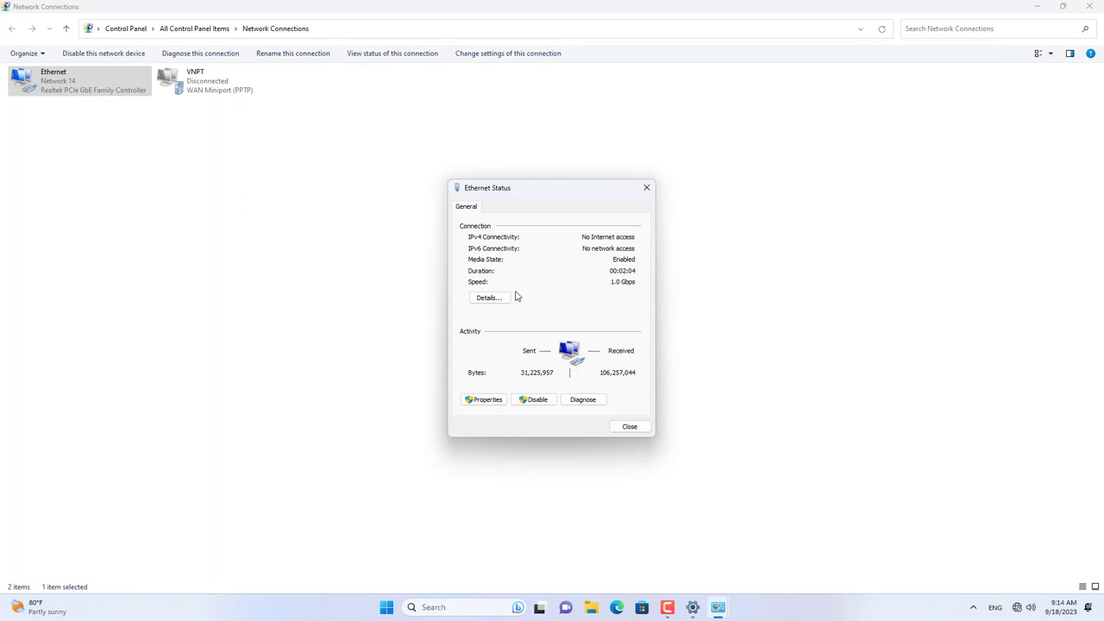
click(490, 297)
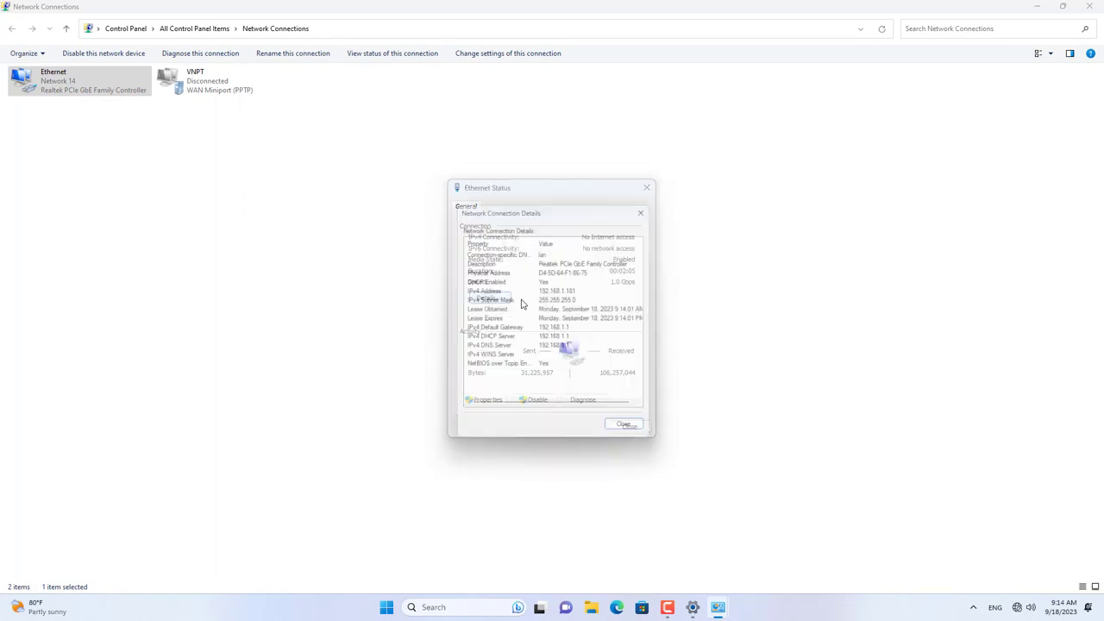
click(569, 290)
click(569, 329)
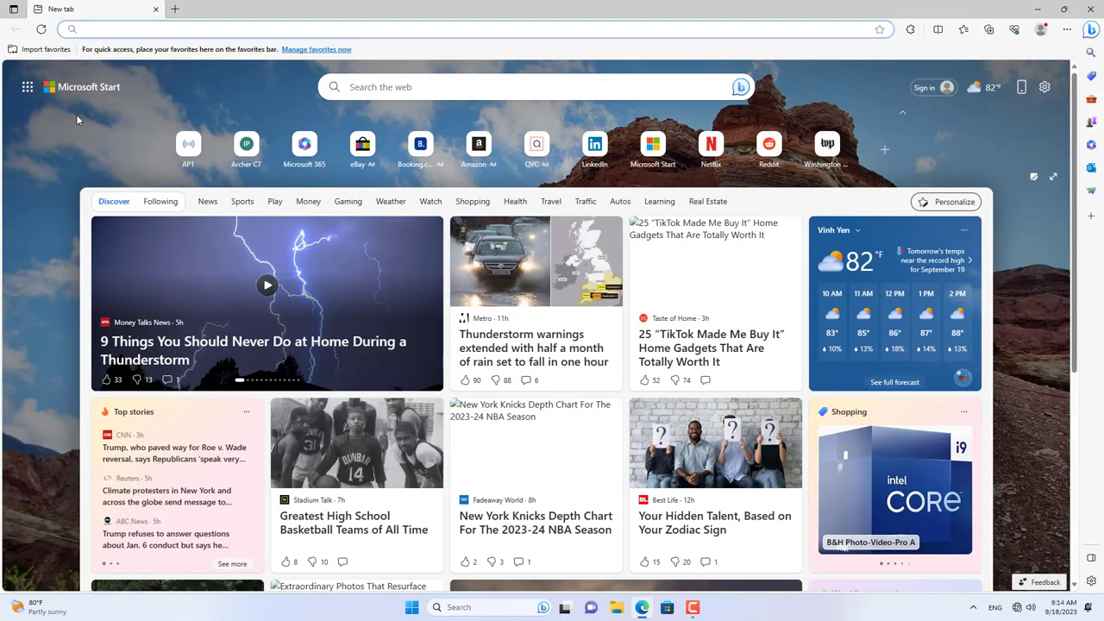
text(192.168.1.1)
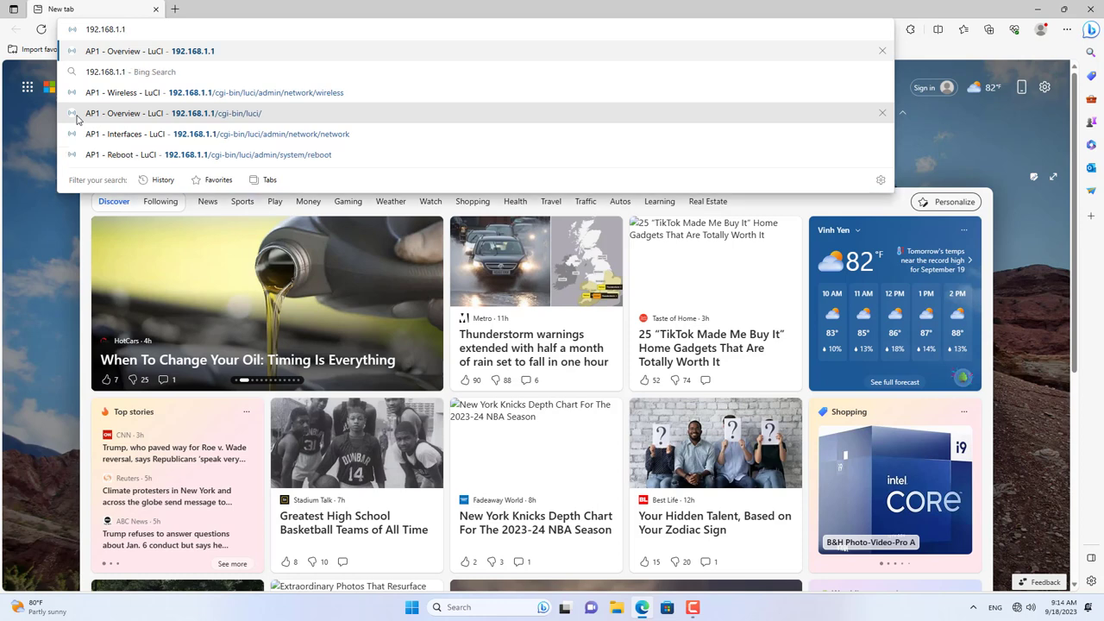
Load 192.168.1.1, log in, and check the model is TP-Link Archer C7 v2.
key(Return)
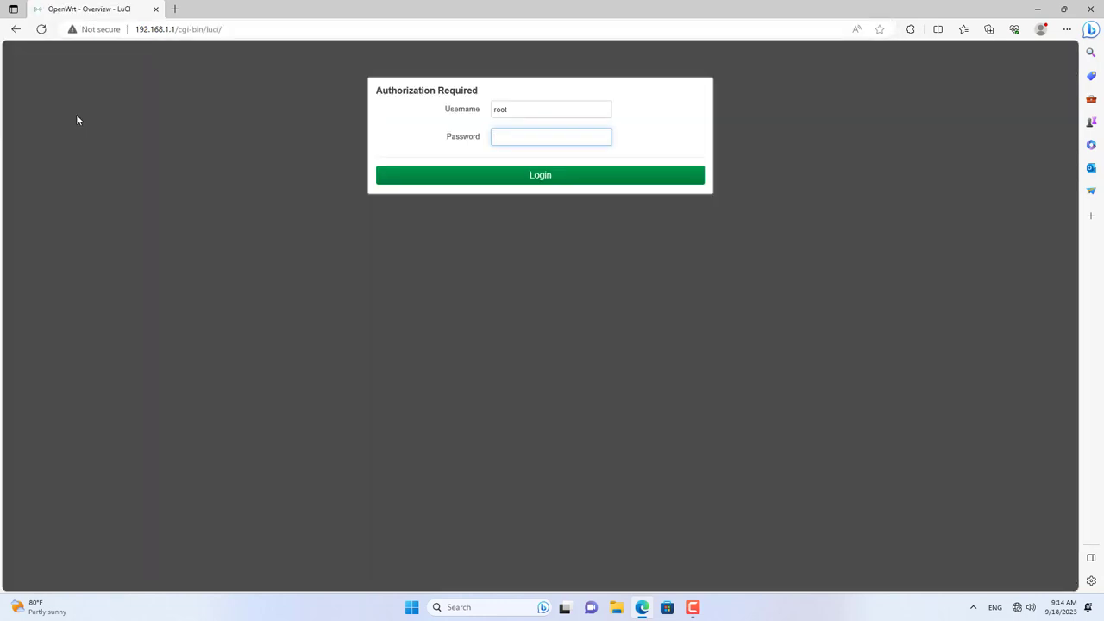
click(545, 182)
drag(540, 186, 248, 161)
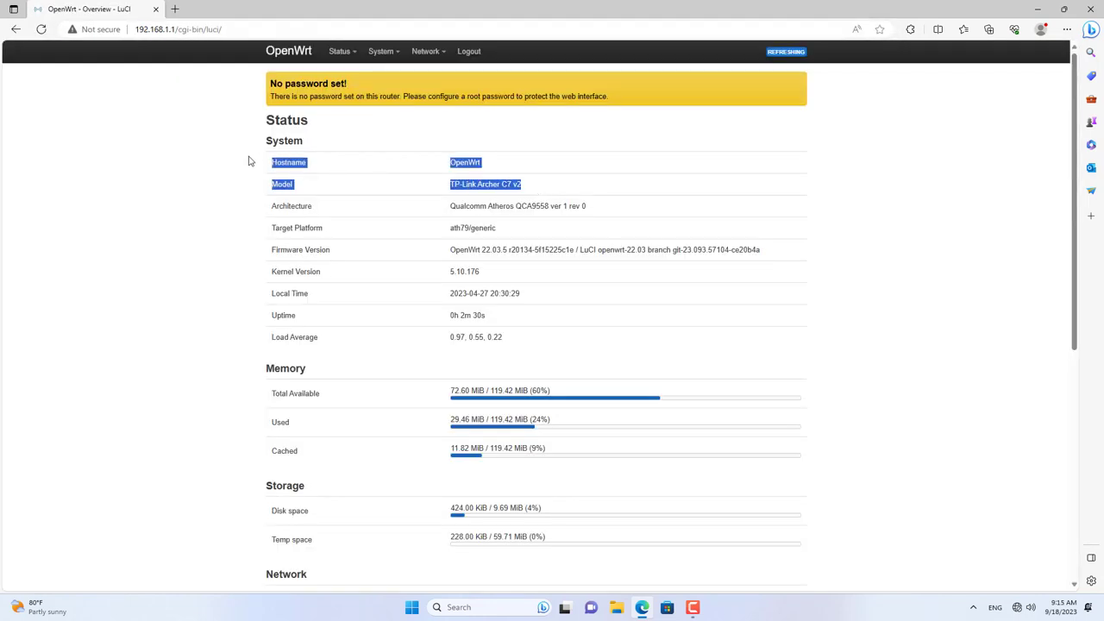
drag(447, 184, 553, 184)
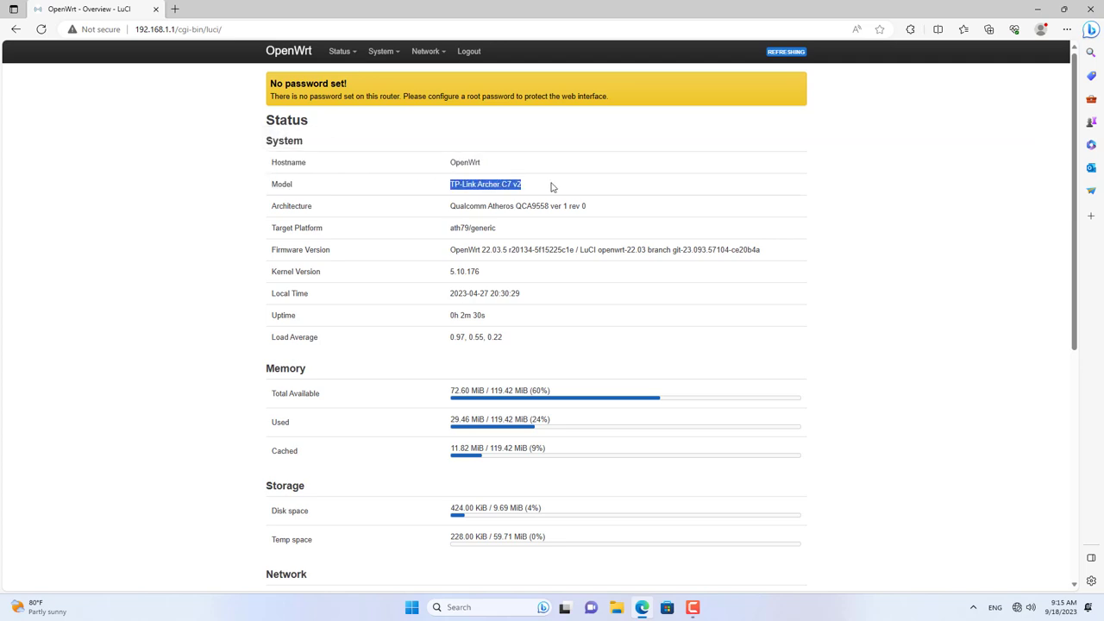
click(387, 201)
Under Backup / Flash Firmware, choose sysupgrade.bin from Downloads as the new firmware image.
mouse_move(382, 51)
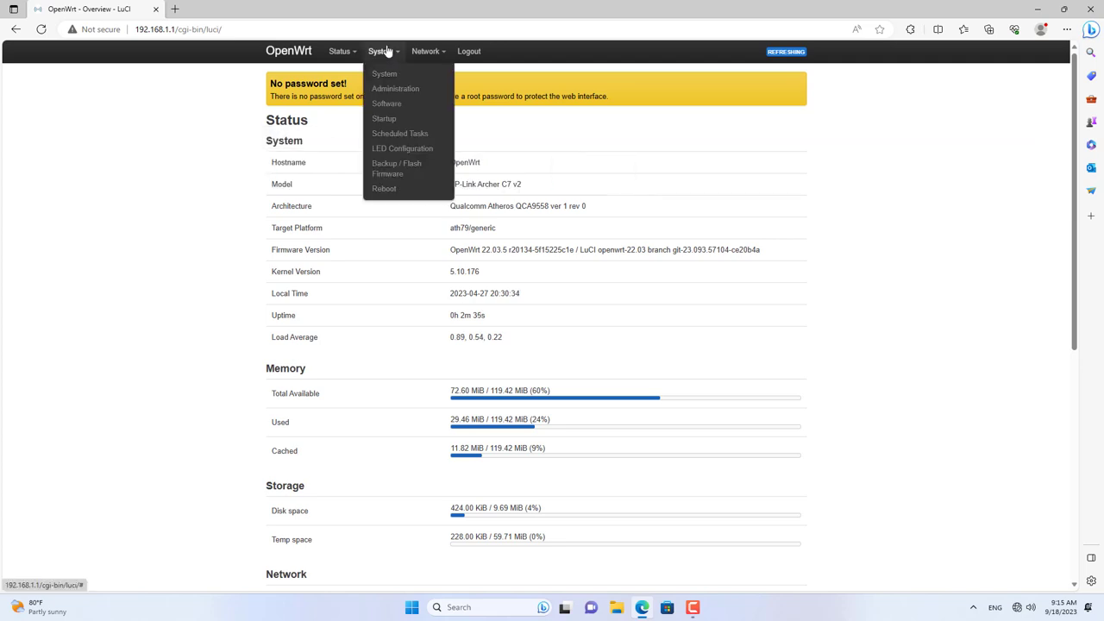
click(406, 179)
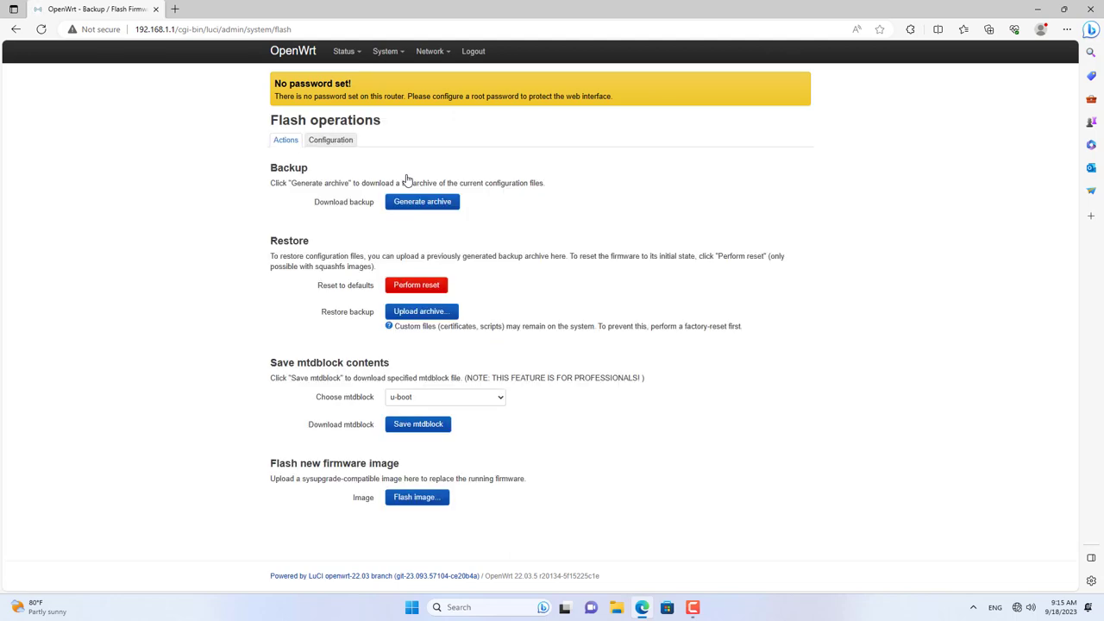
click(428, 501)
click(408, 125)
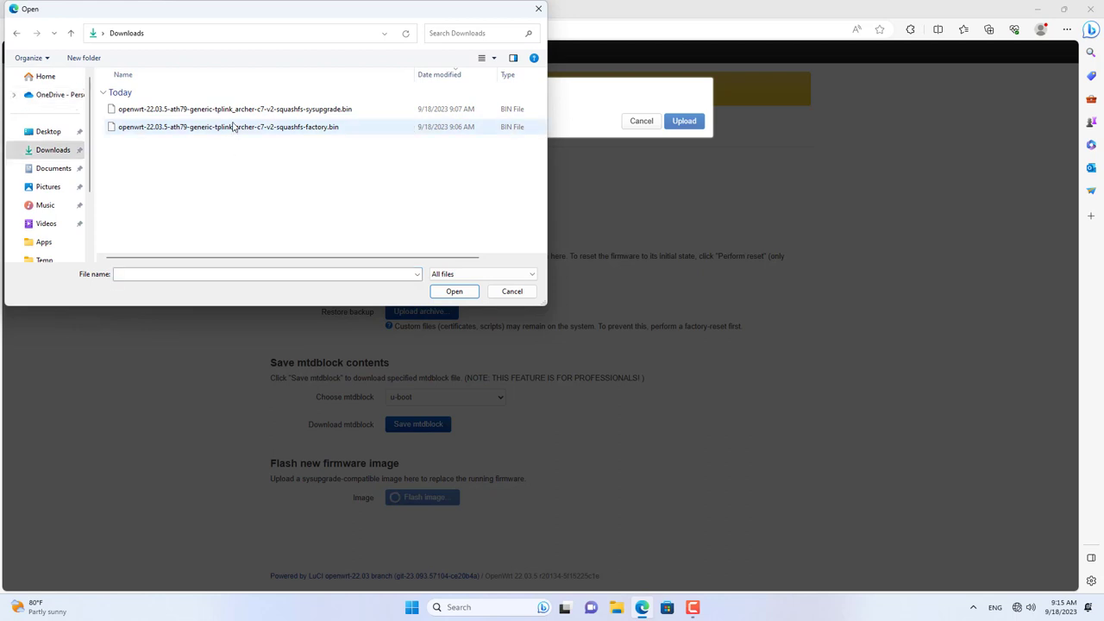
click(248, 110)
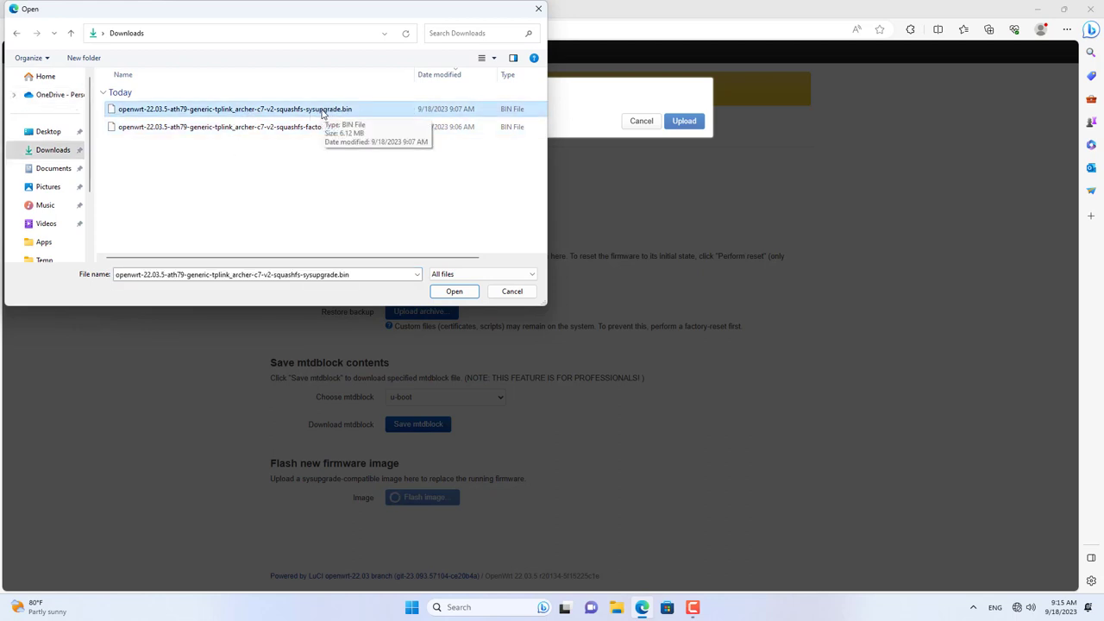
Upload the sysupgrade image and proceed with flashing it.
click(454, 291)
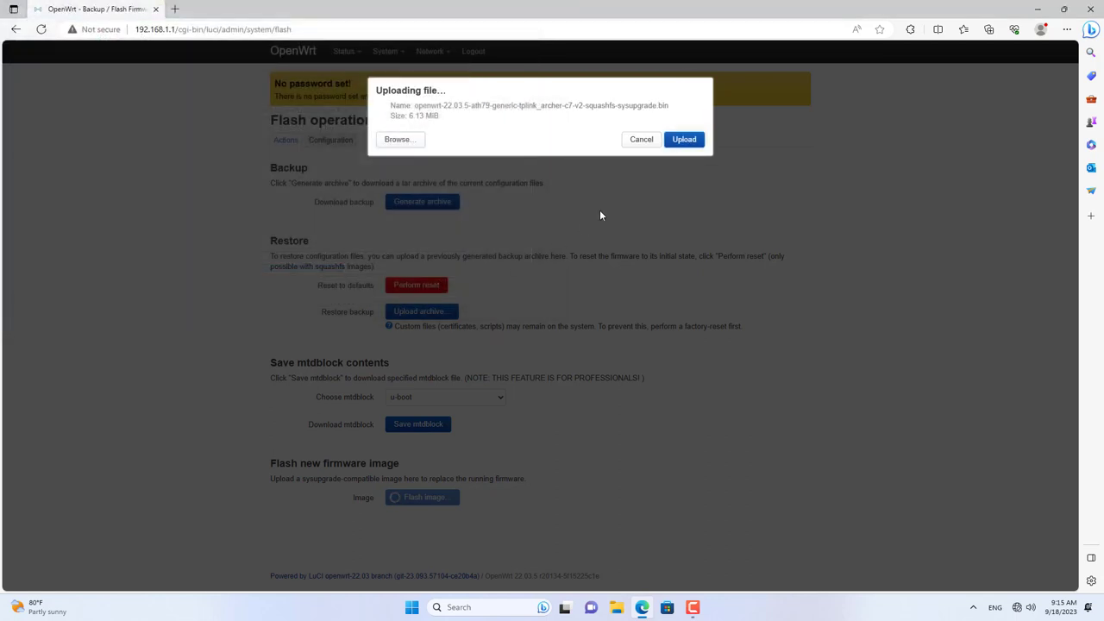
click(683, 139)
click(676, 252)
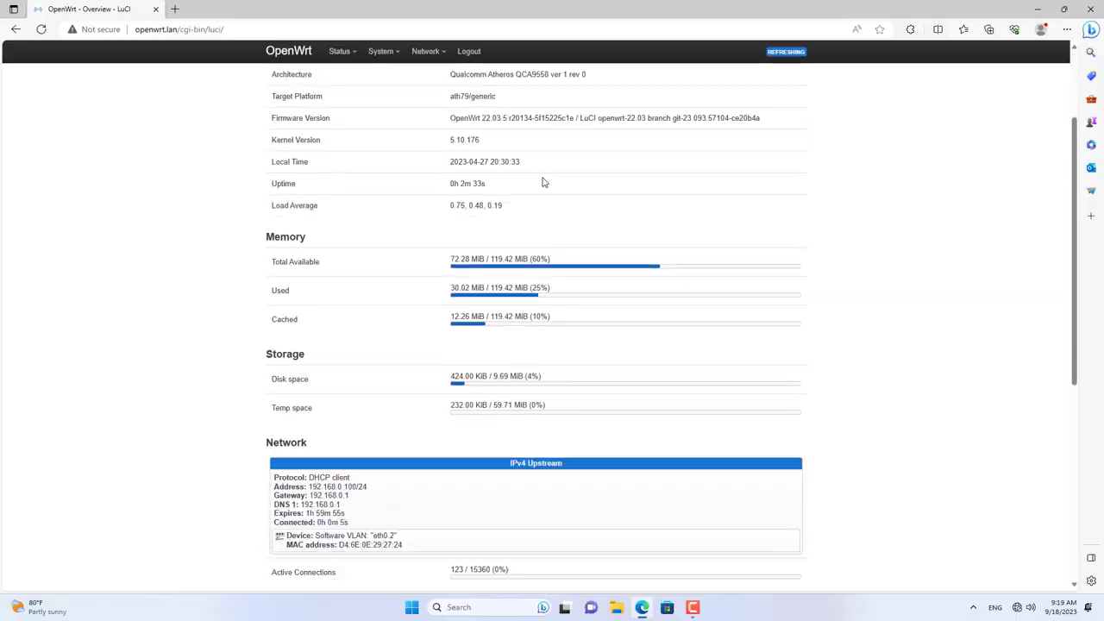
Check the Overview shows DHCP upstream 192.168.0.100/24 via gateway 192.168.0.1.
scroll(422, 253, down, 2)
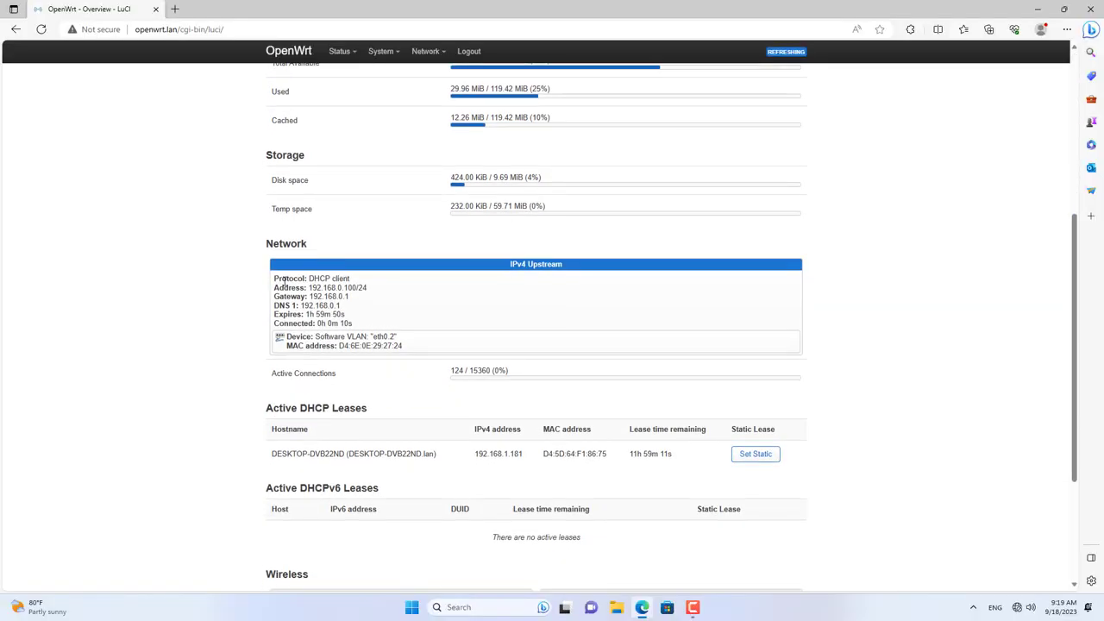
drag(275, 278, 364, 325)
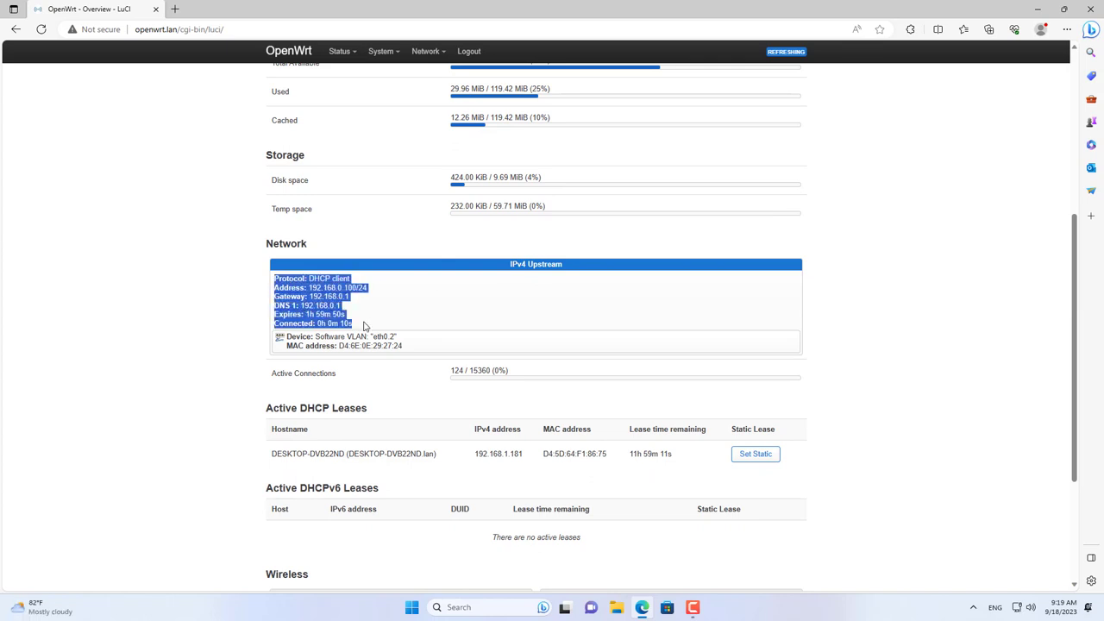
click(185, 302)
scroll(205, 301, up, 4)
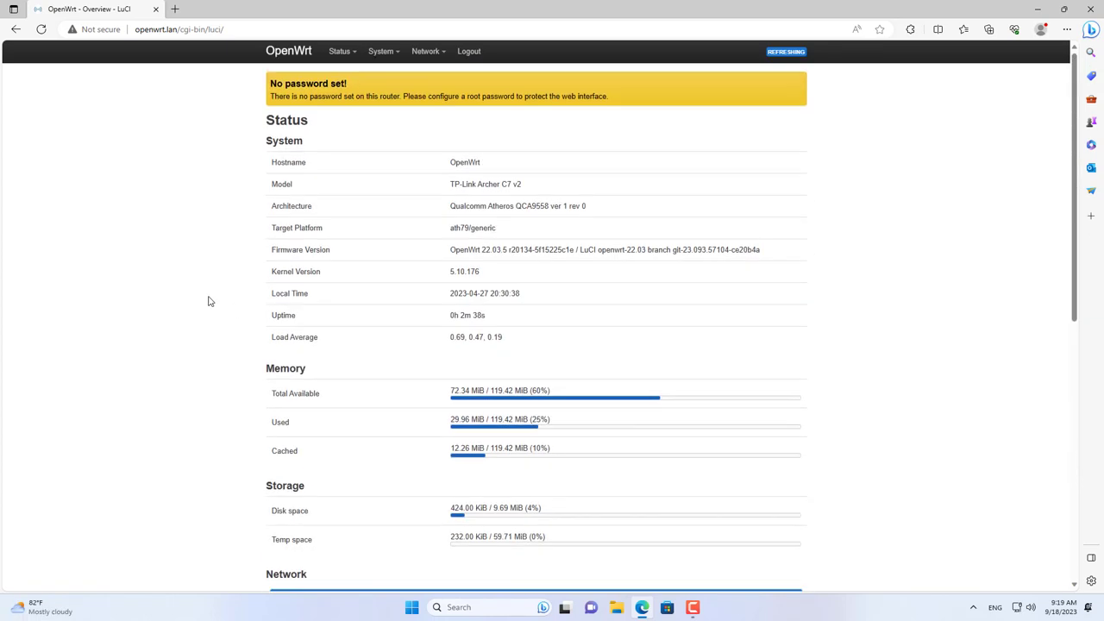
In System settings, set hostname AP2 and description 192.168.0.241, then save and apply.
mouse_move(386, 56)
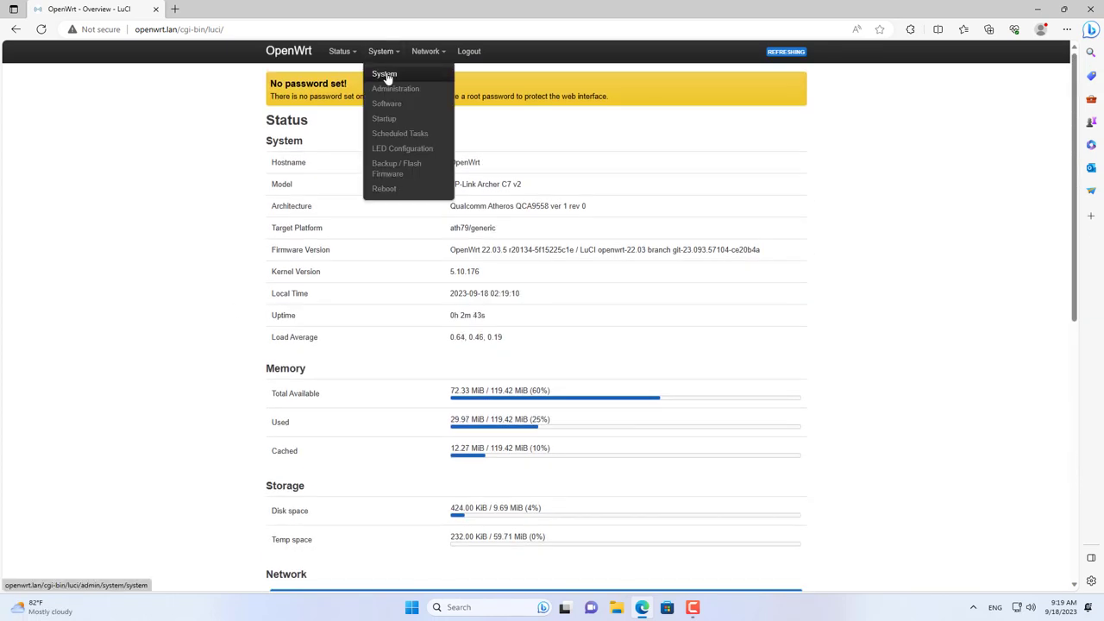
click(386, 78)
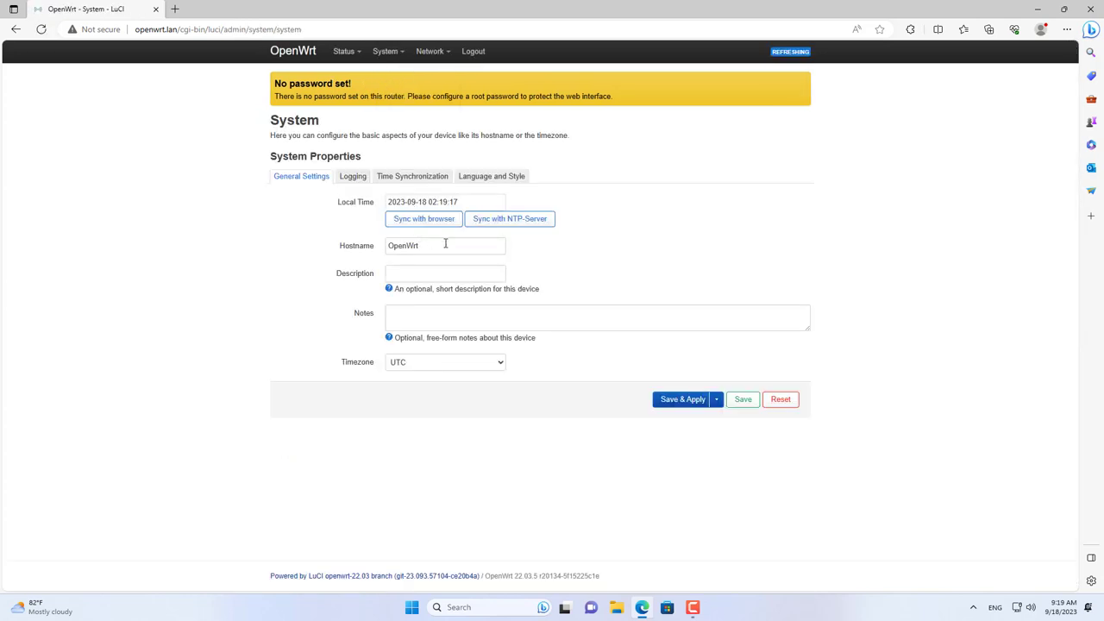
double_click(414, 245)
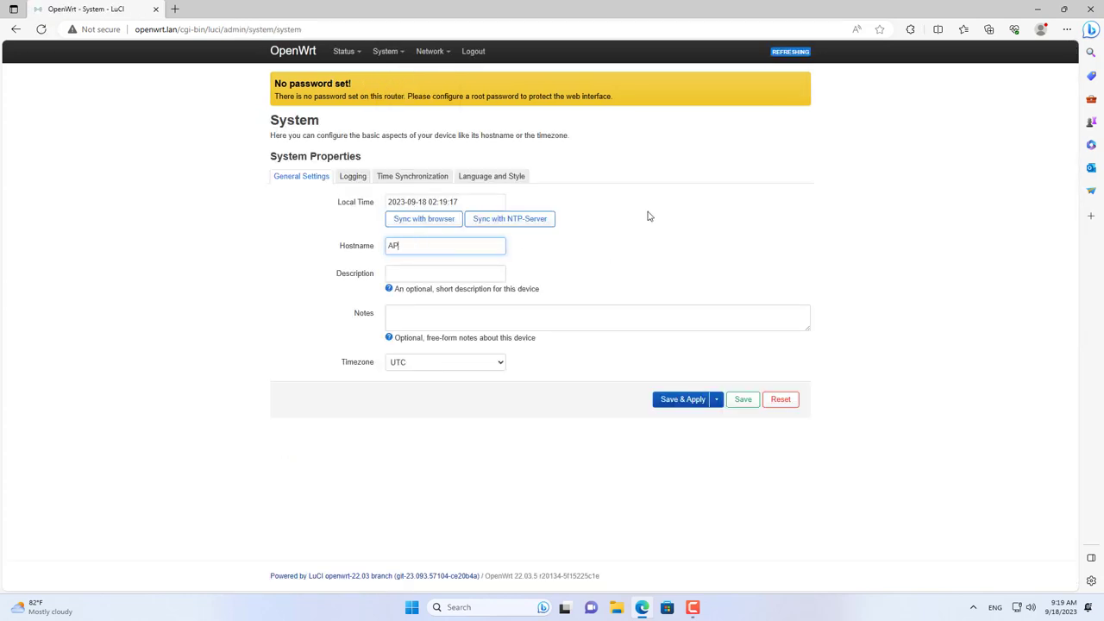
click(444, 274)
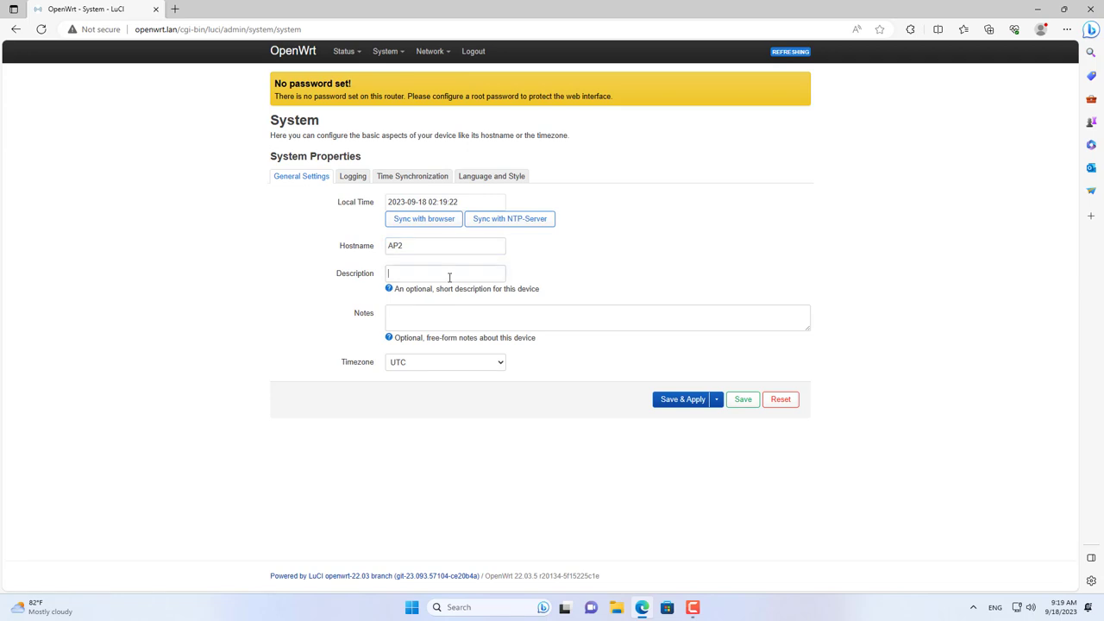
text(192.168.0.241)
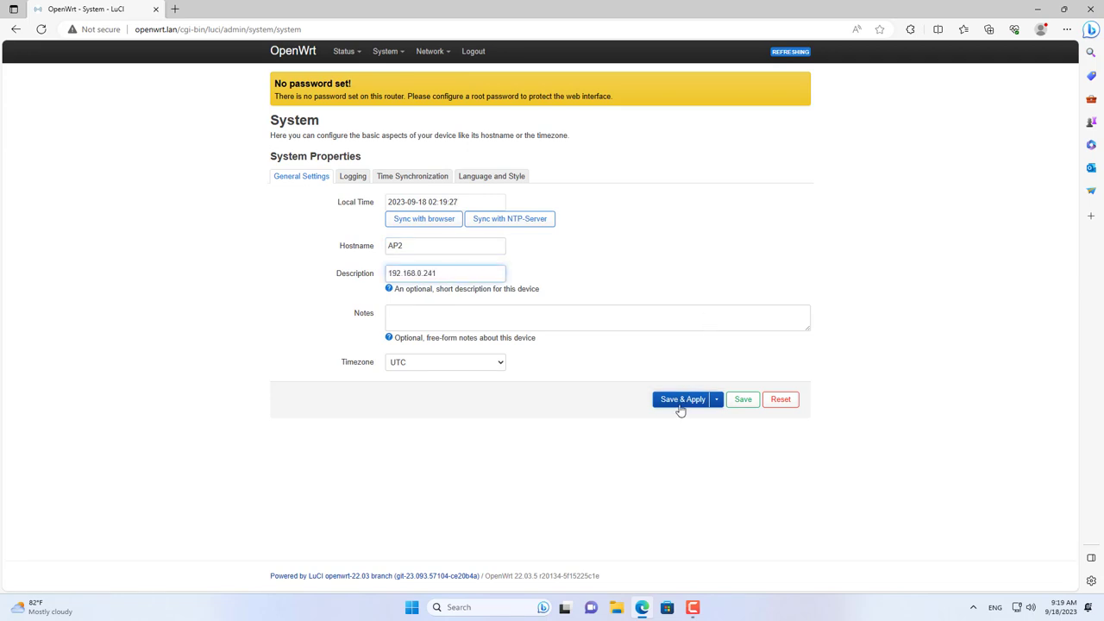
click(682, 402)
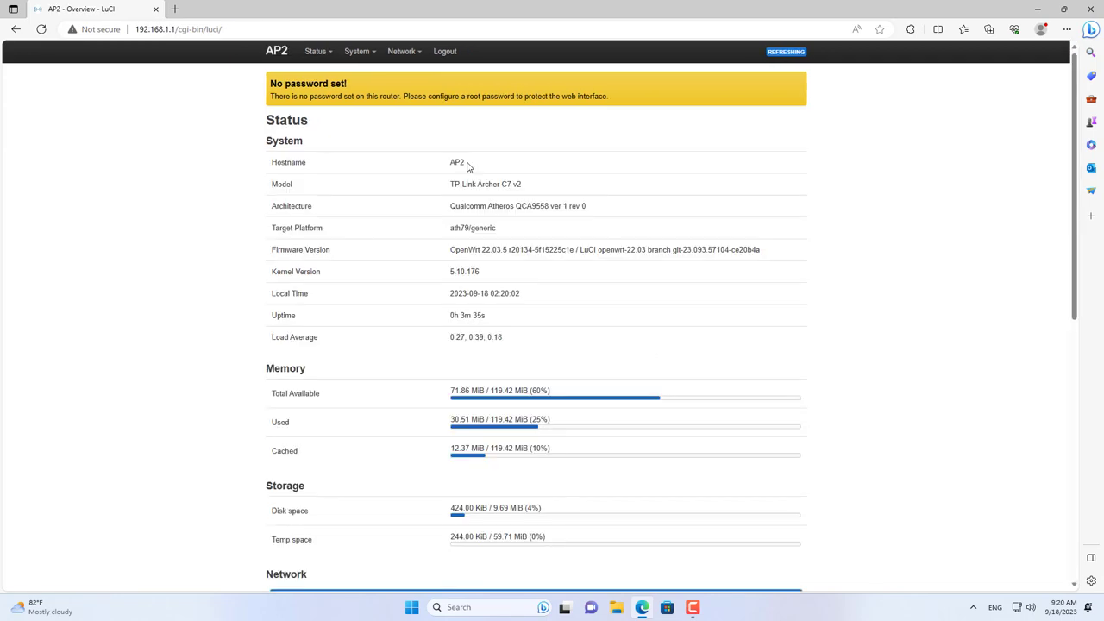
drag(468, 166, 438, 169)
Filter installed packages for wpad and remove wpad-basic-wolfssl.
mouse_move(363, 56)
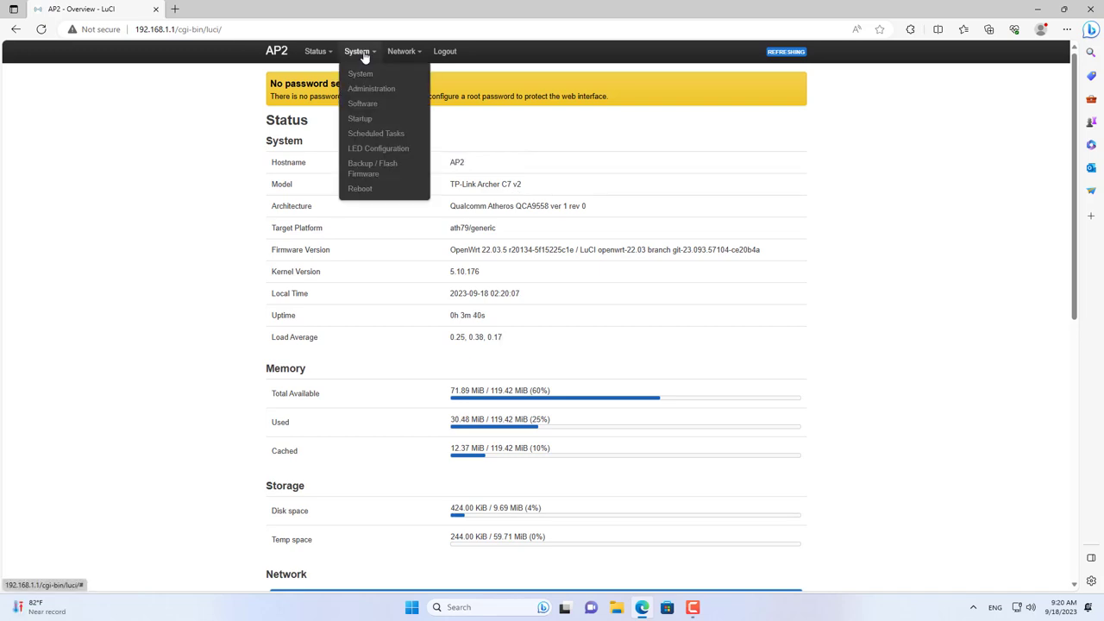
click(366, 105)
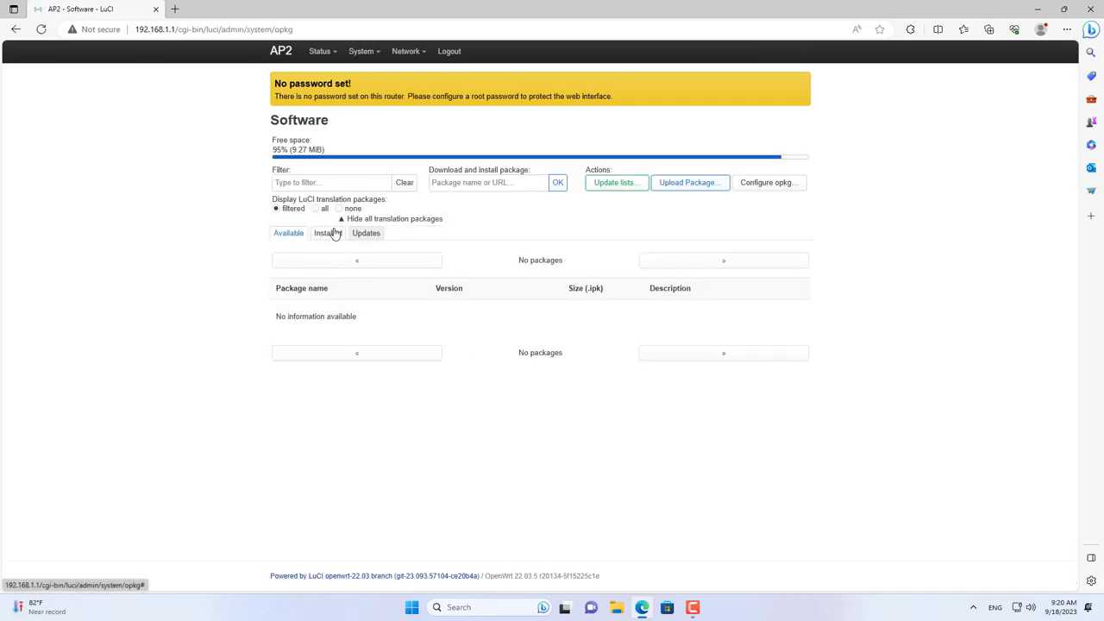
click(331, 231)
click(299, 184)
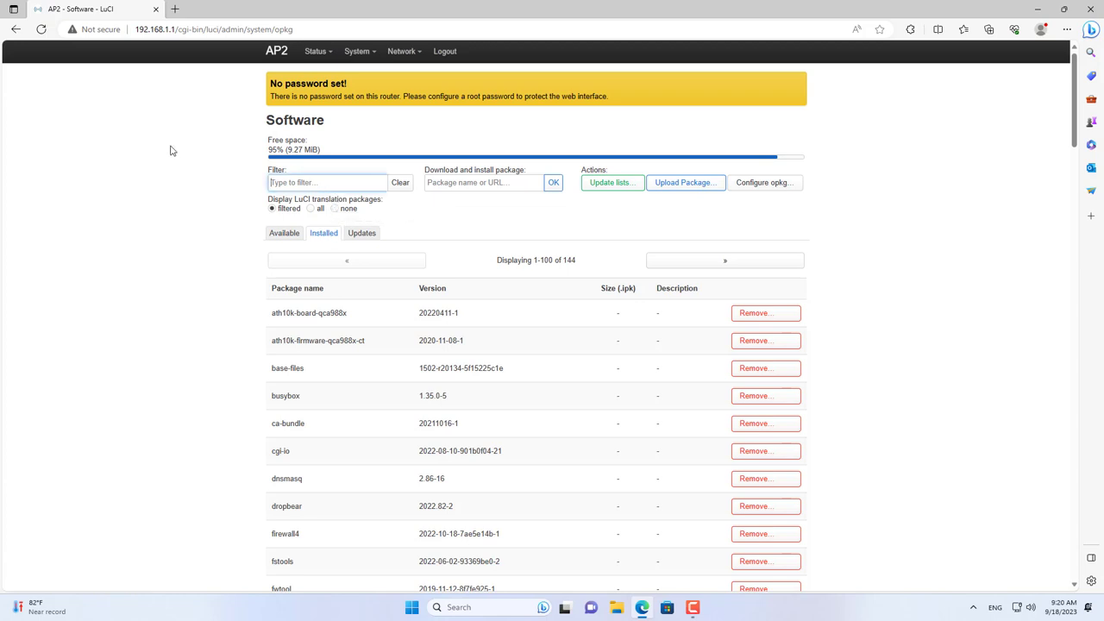
text(wpad)
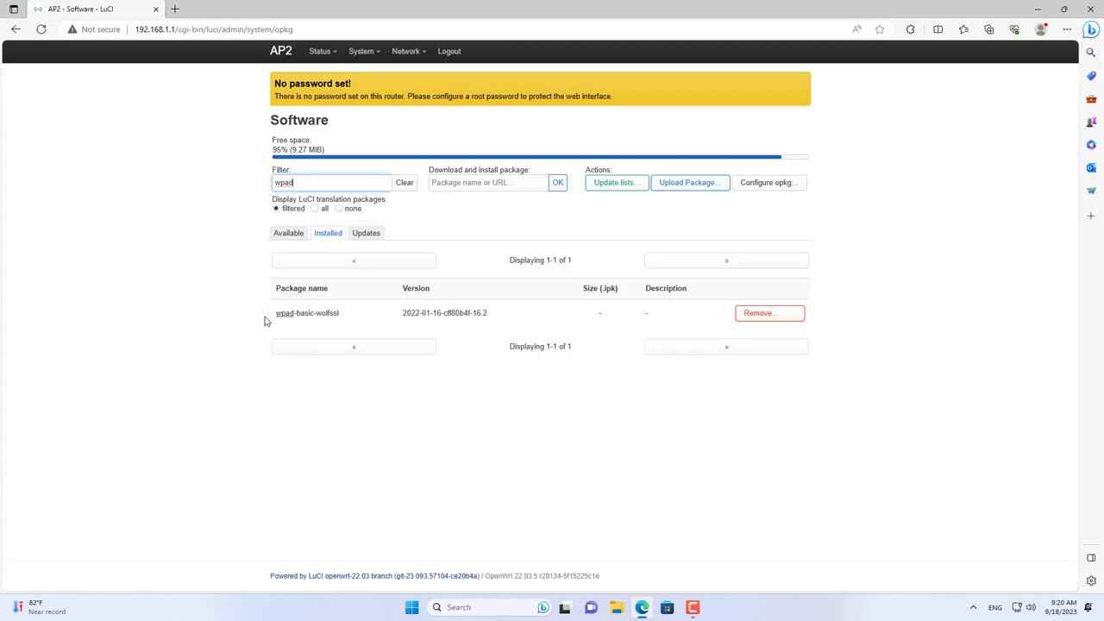
drag(273, 316, 340, 315)
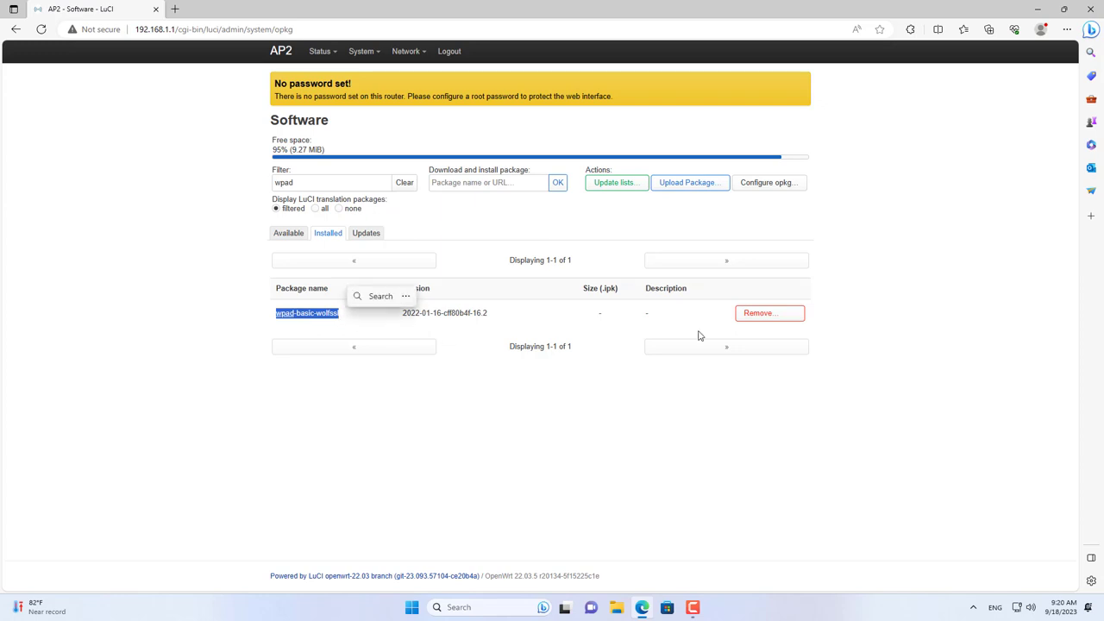
click(763, 319)
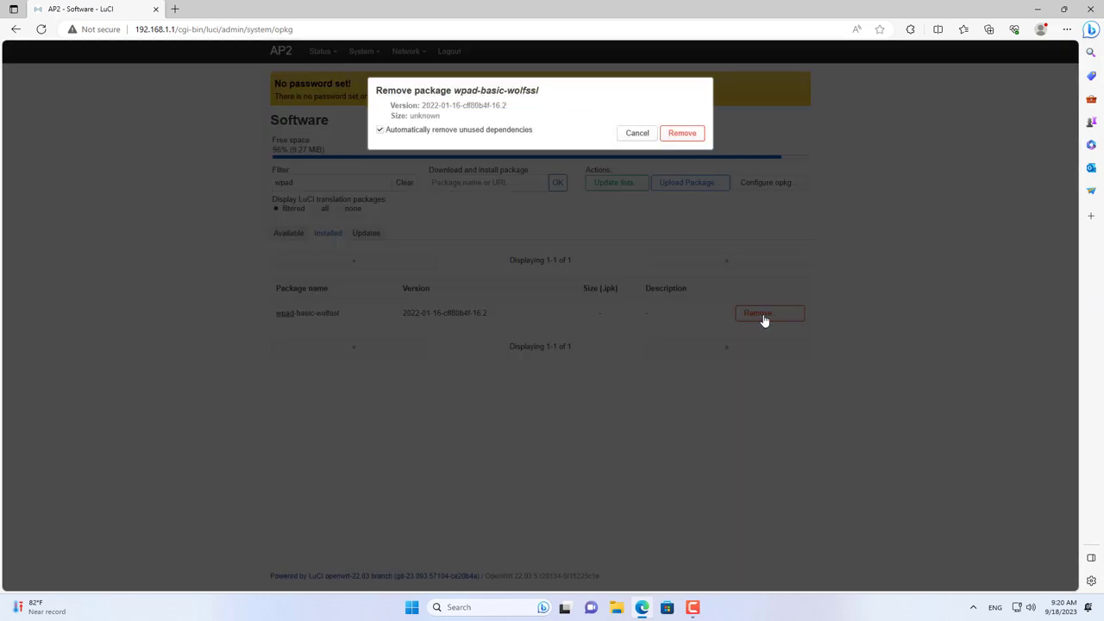
click(681, 135)
click(682, 131)
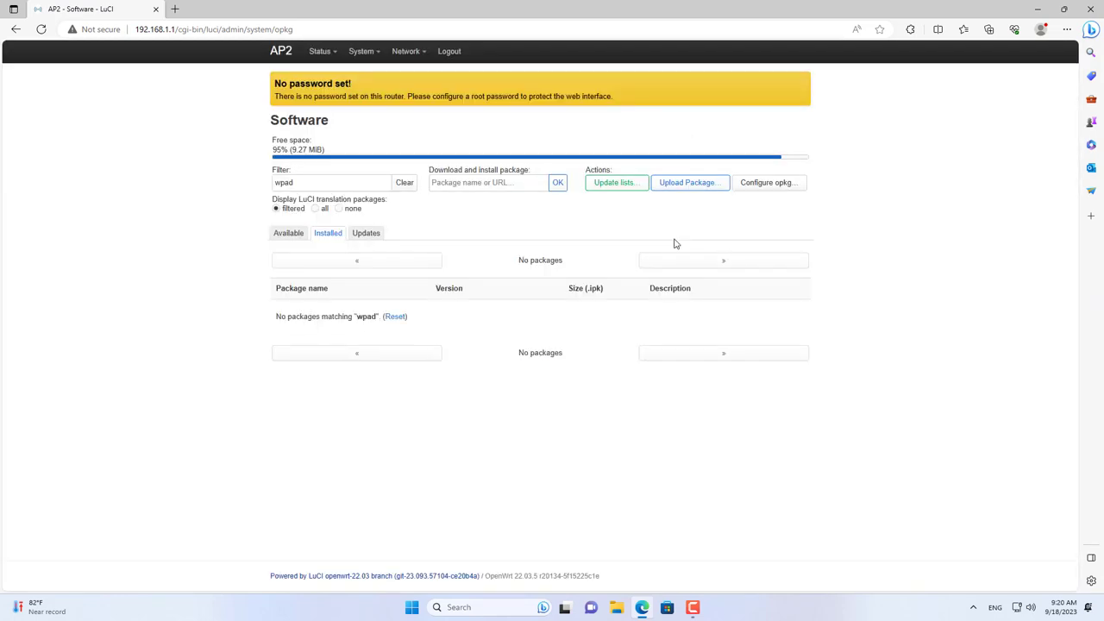
Update the package lists, install the full wpad package, and verify it is installed.
click(288, 235)
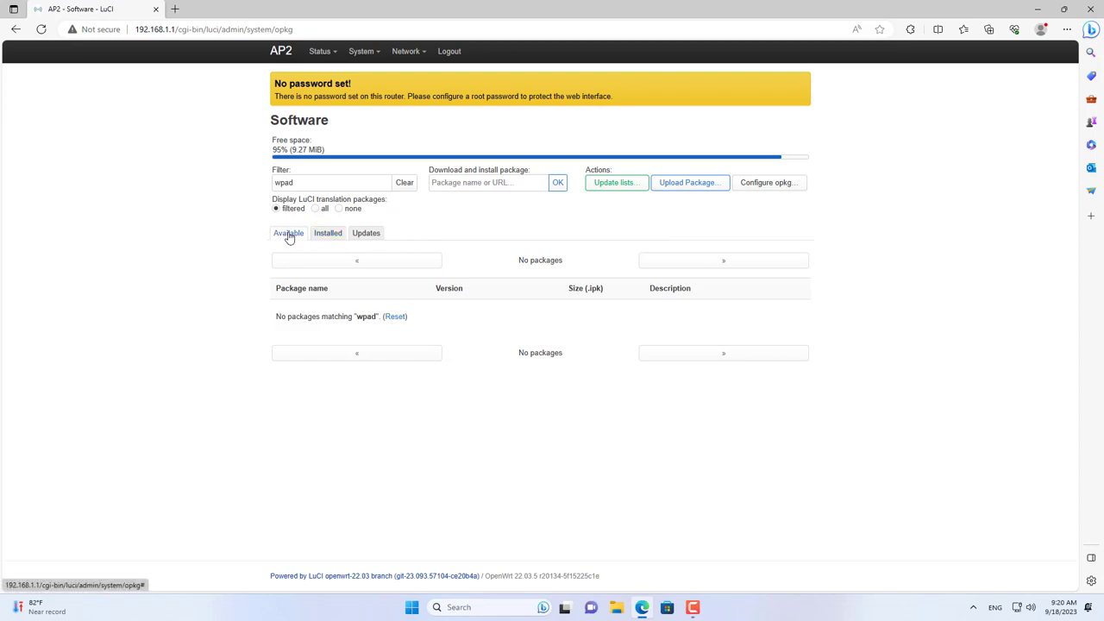
click(612, 183)
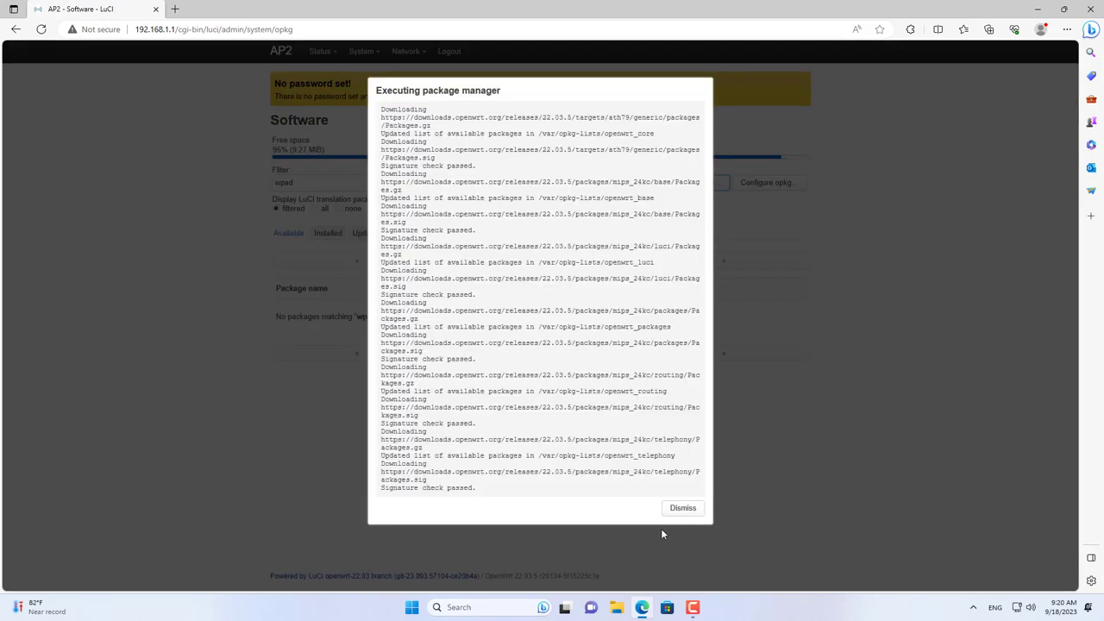
click(680, 509)
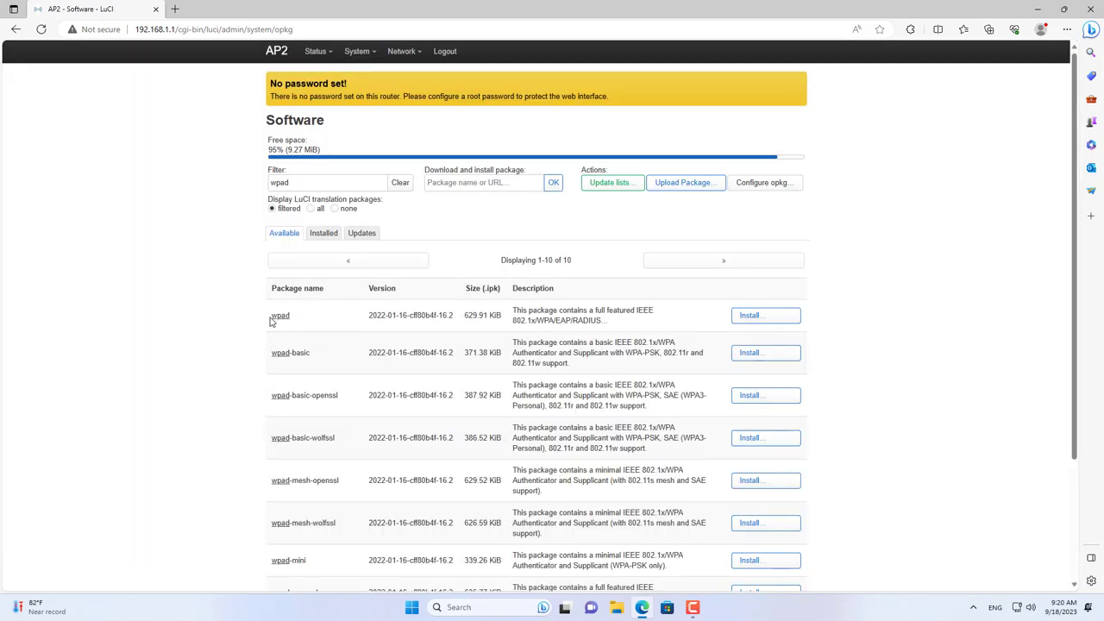
drag(271, 319, 291, 316)
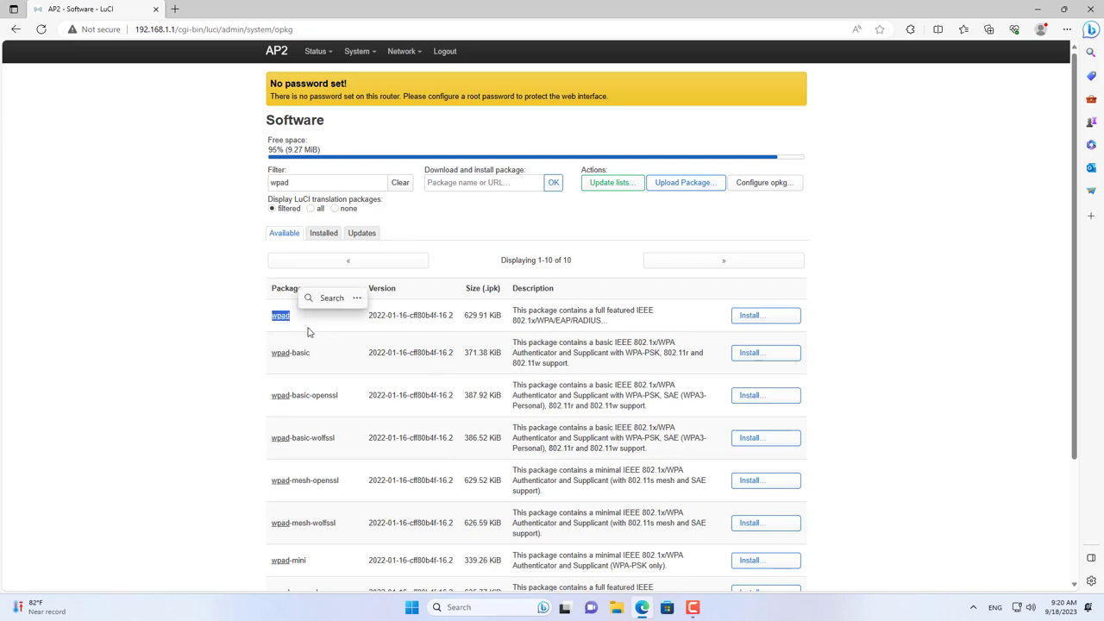
click(311, 332)
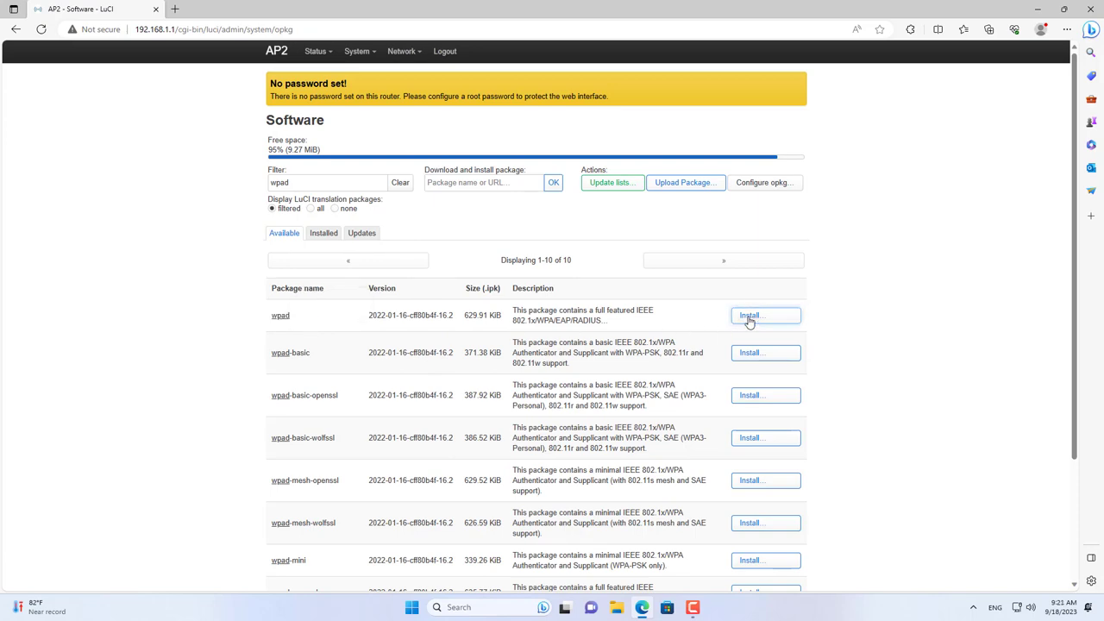
click(750, 316)
click(684, 269)
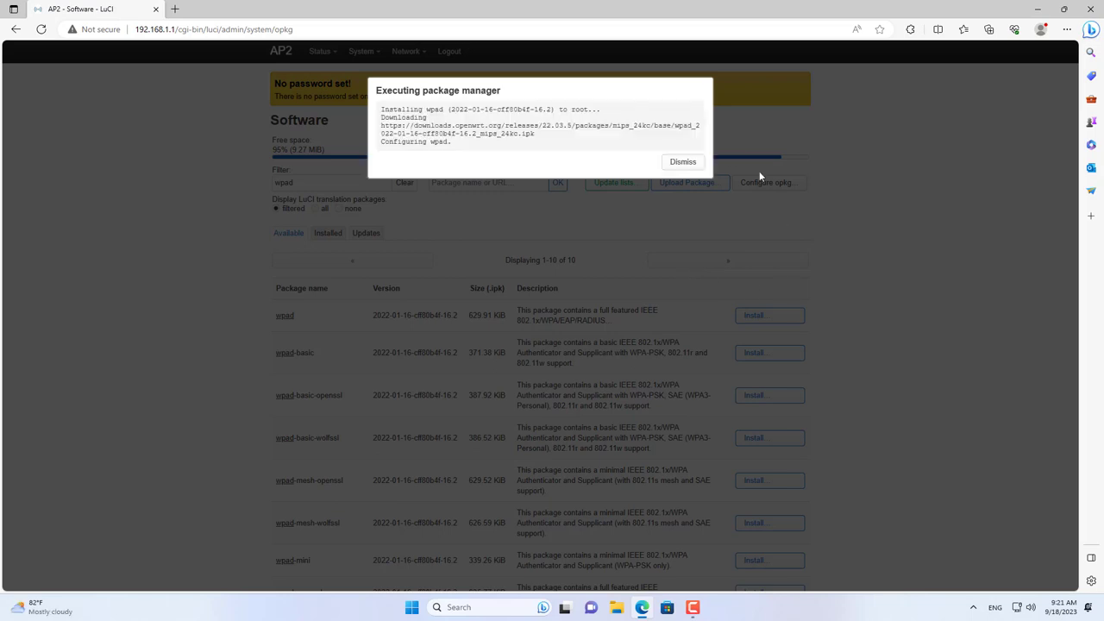
click(683, 162)
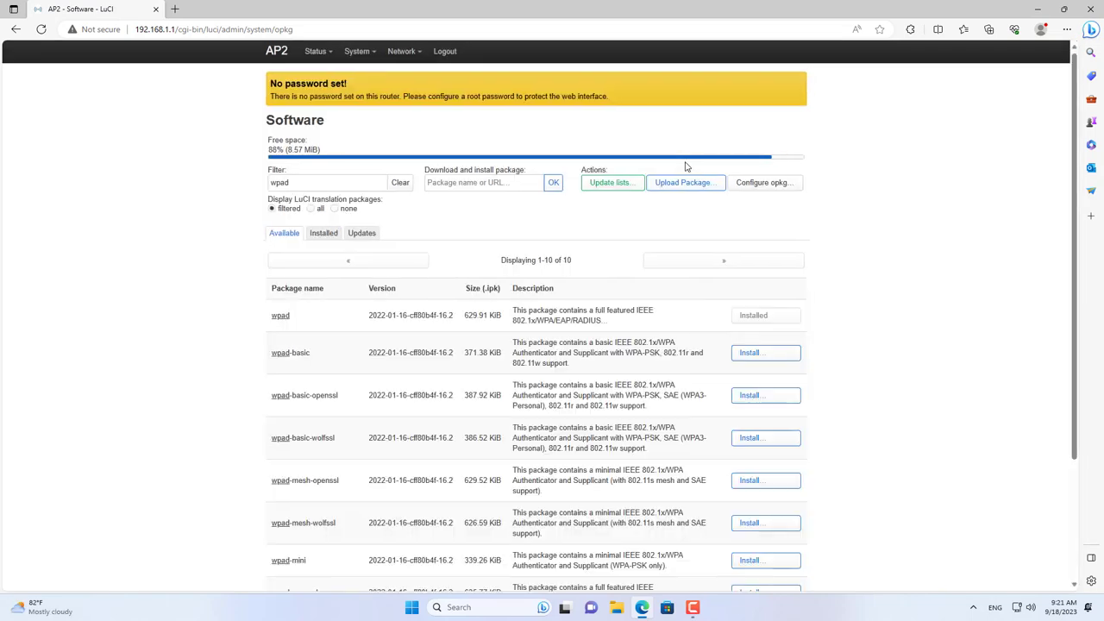
click(328, 234)
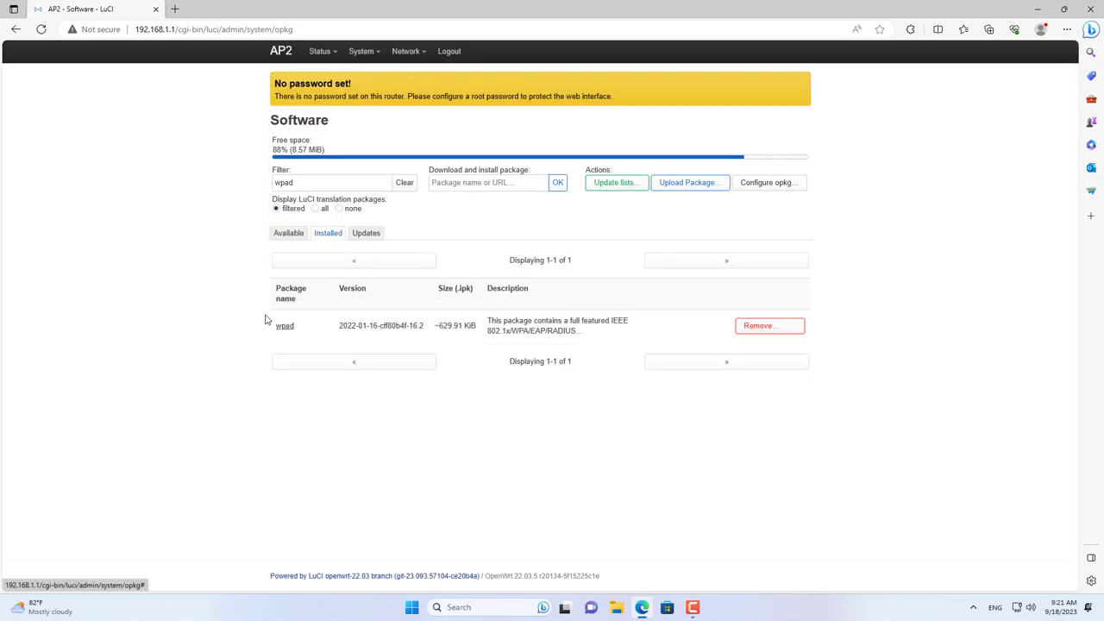
Reboot the router from System > Reboot.
mouse_move(362, 51)
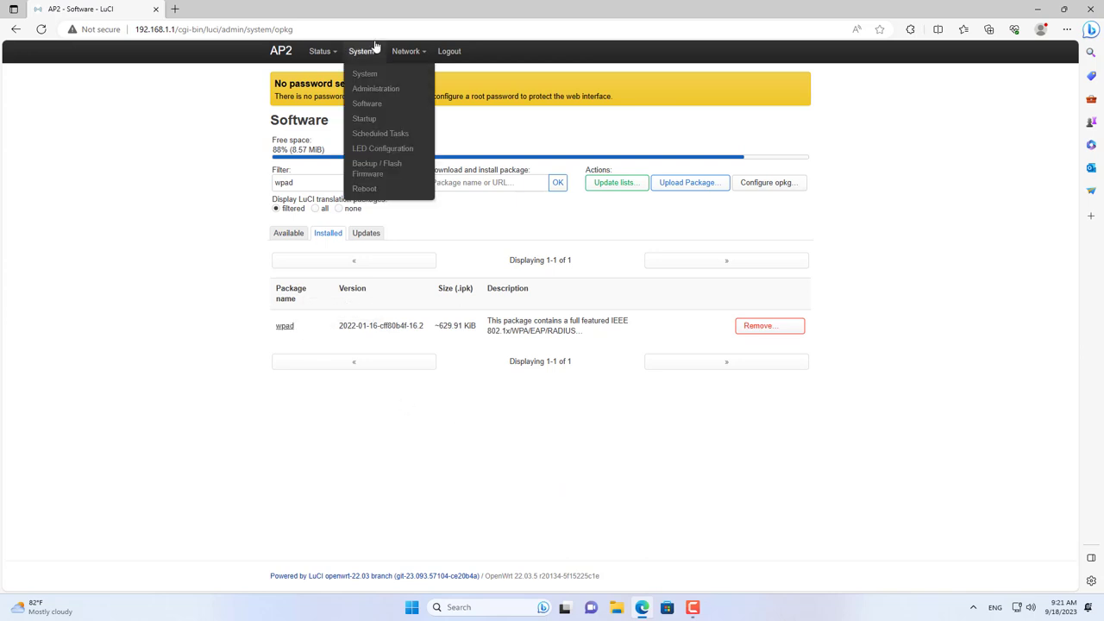
click(365, 189)
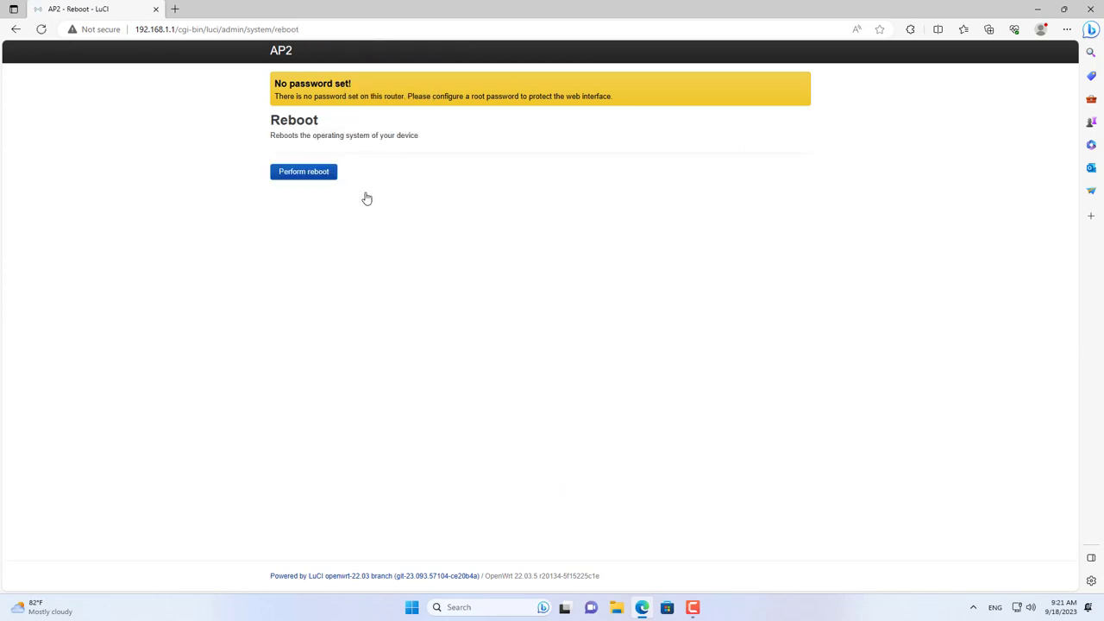
click(302, 174)
mouse_move(402, 53)
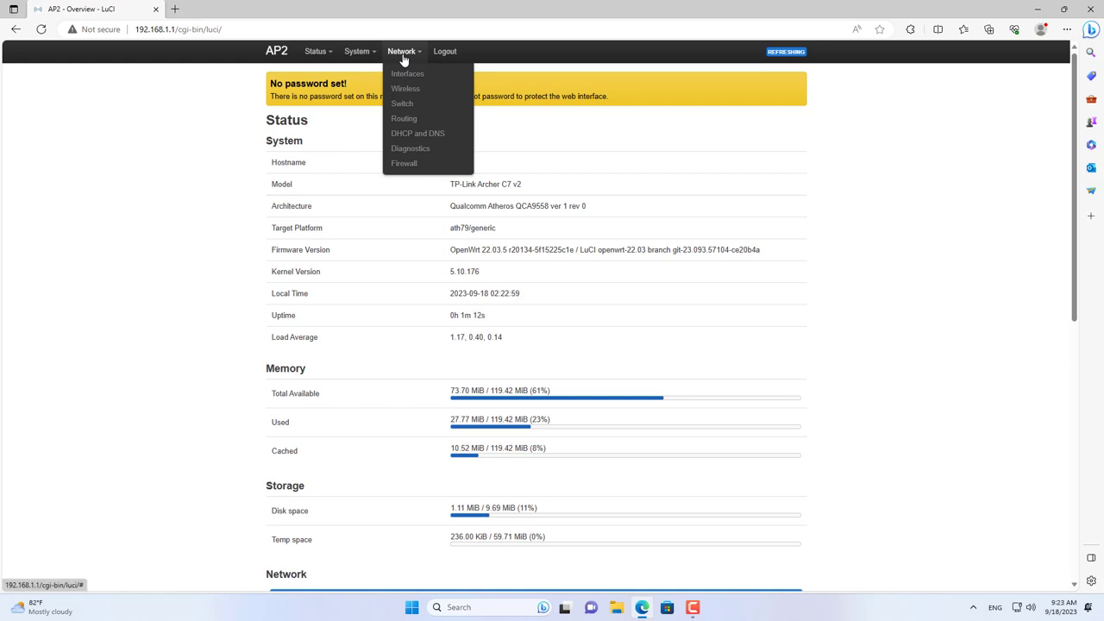
Enable the 2.4 GHz OpenWrt network on radio1 in Wireless and open its Edit dialog.
click(406, 90)
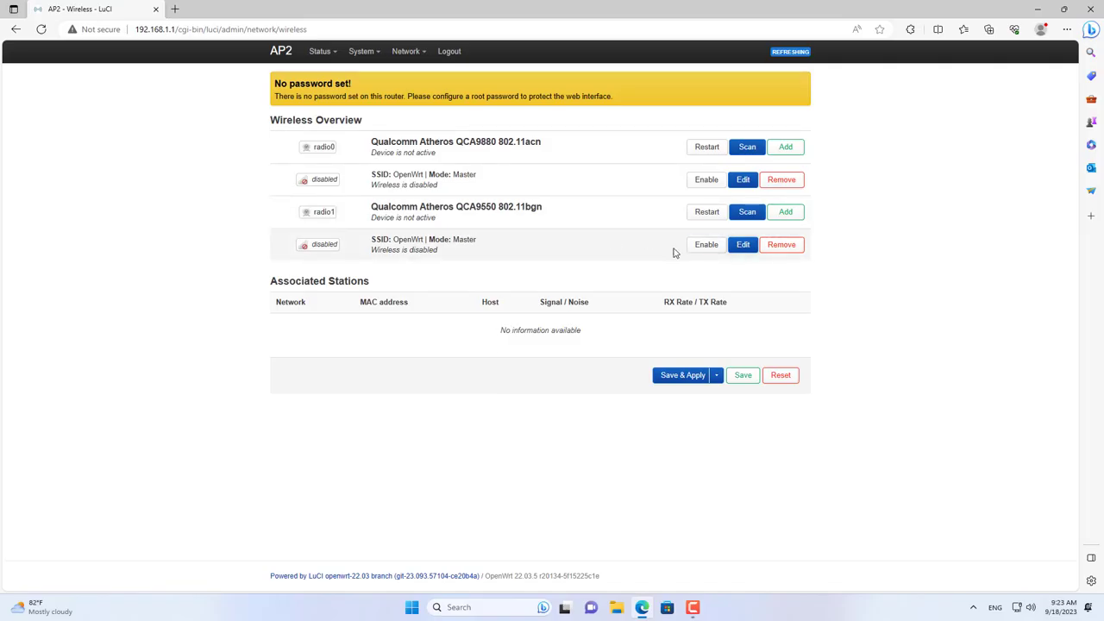
click(704, 245)
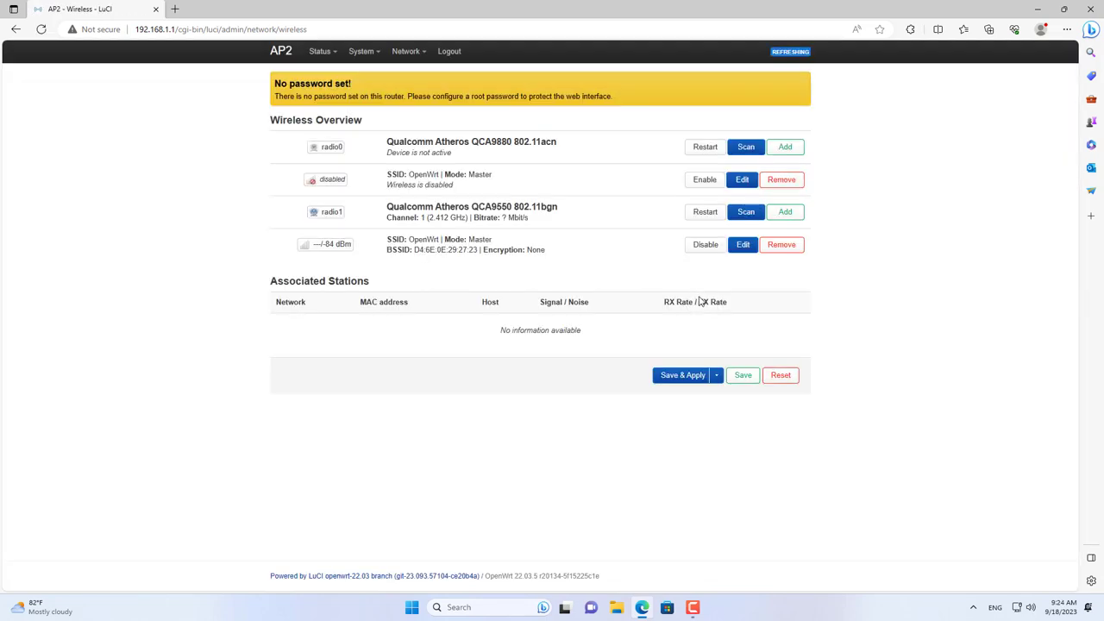
click(742, 245)
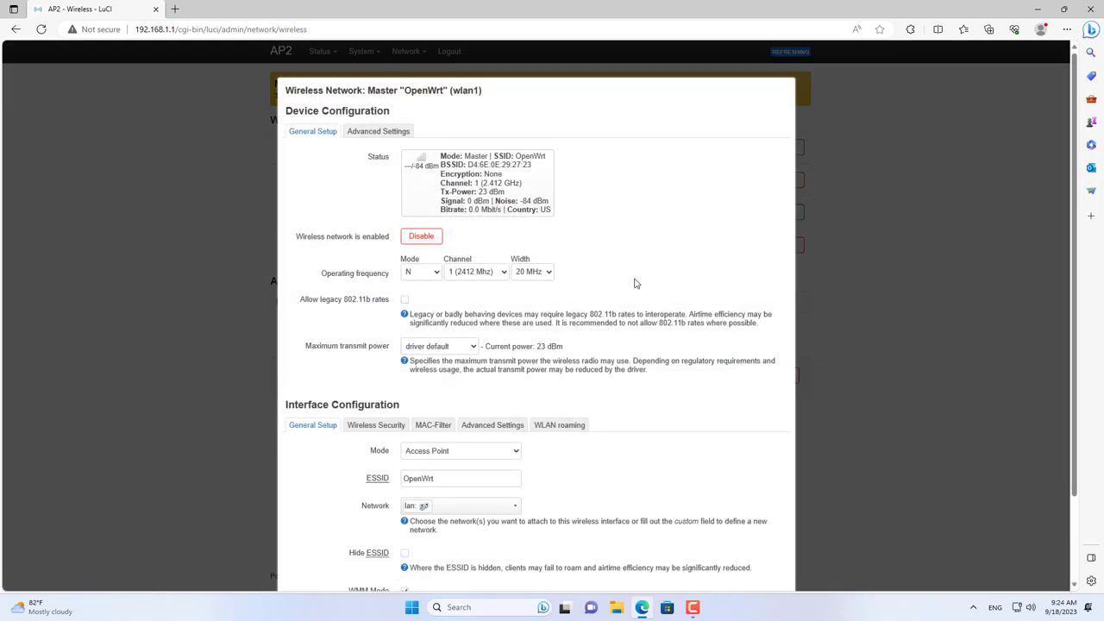
Change the 2.4 GHz network's ESSID from OpenWrt to NETVN.
scroll(632, 284, down, 3)
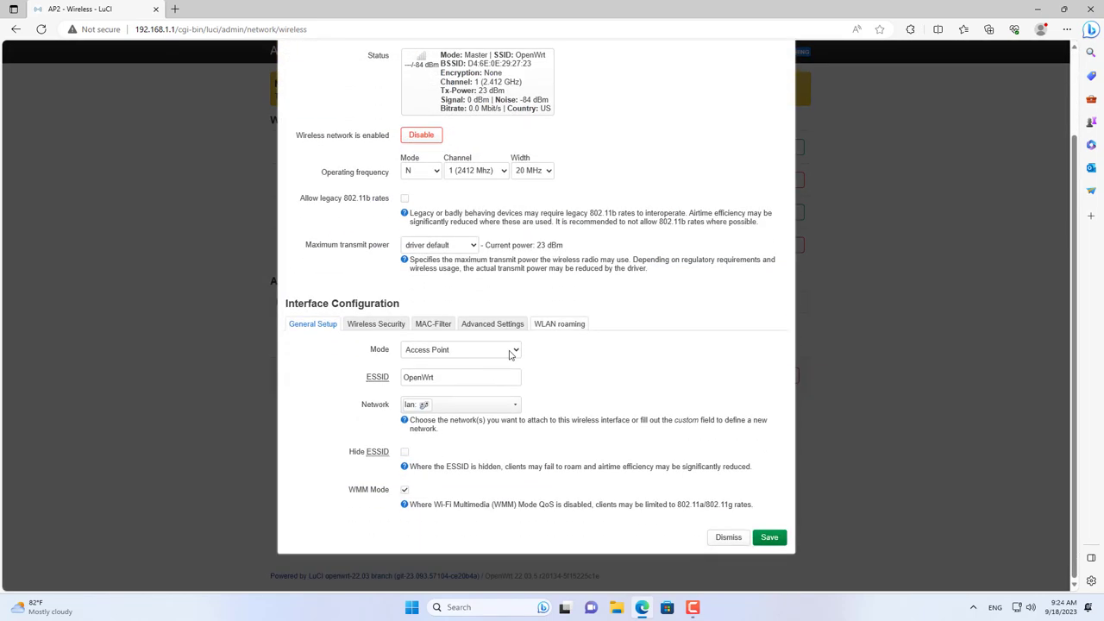
double_click(486, 377)
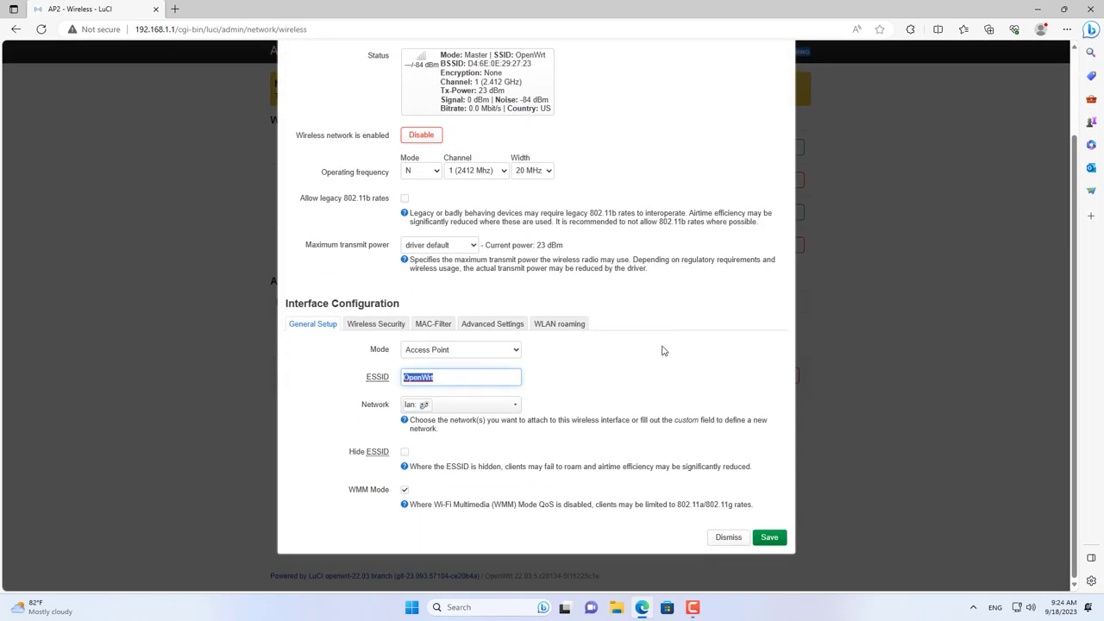
text(NETVN)
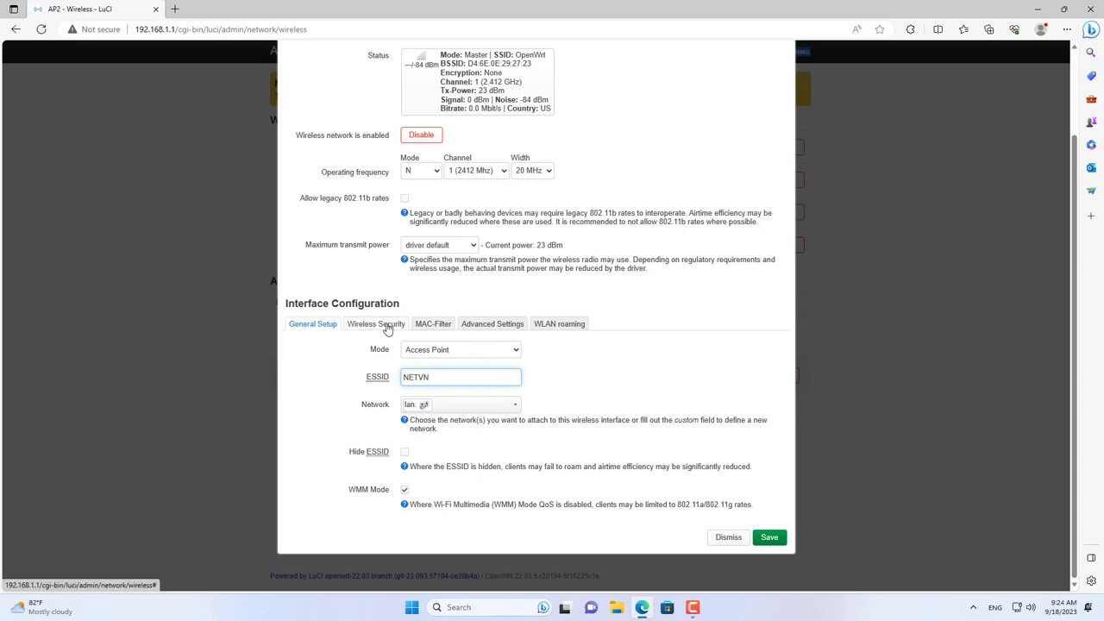
Set encryption to WPA2-PSK and enter the eight-character Wi-Fi key.
click(384, 325)
click(457, 450)
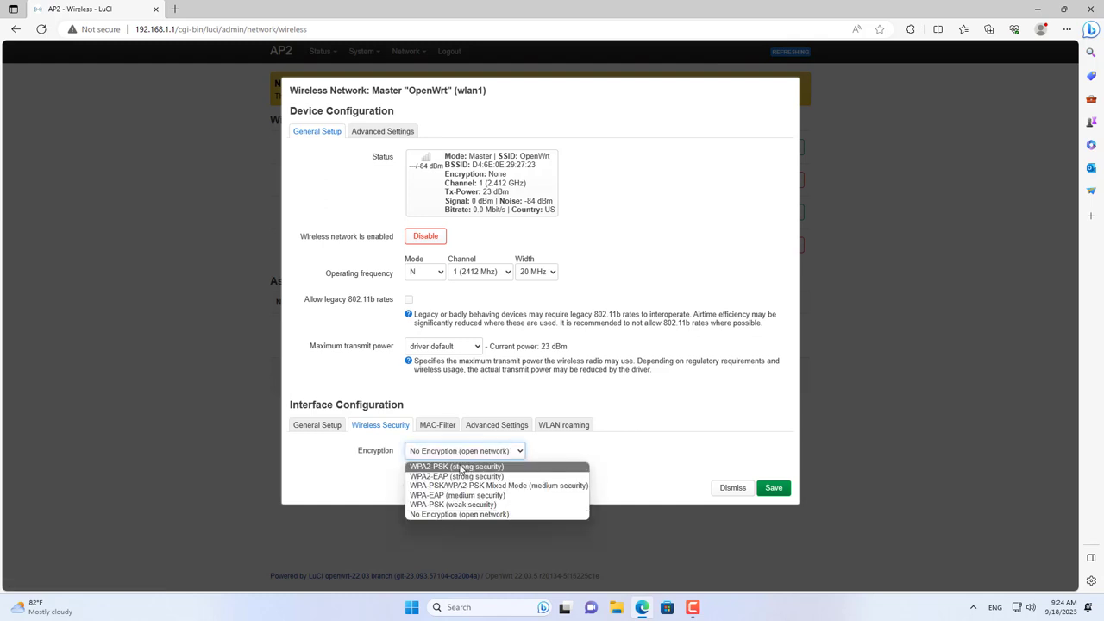
click(460, 469)
scroll(554, 474, down, 2)
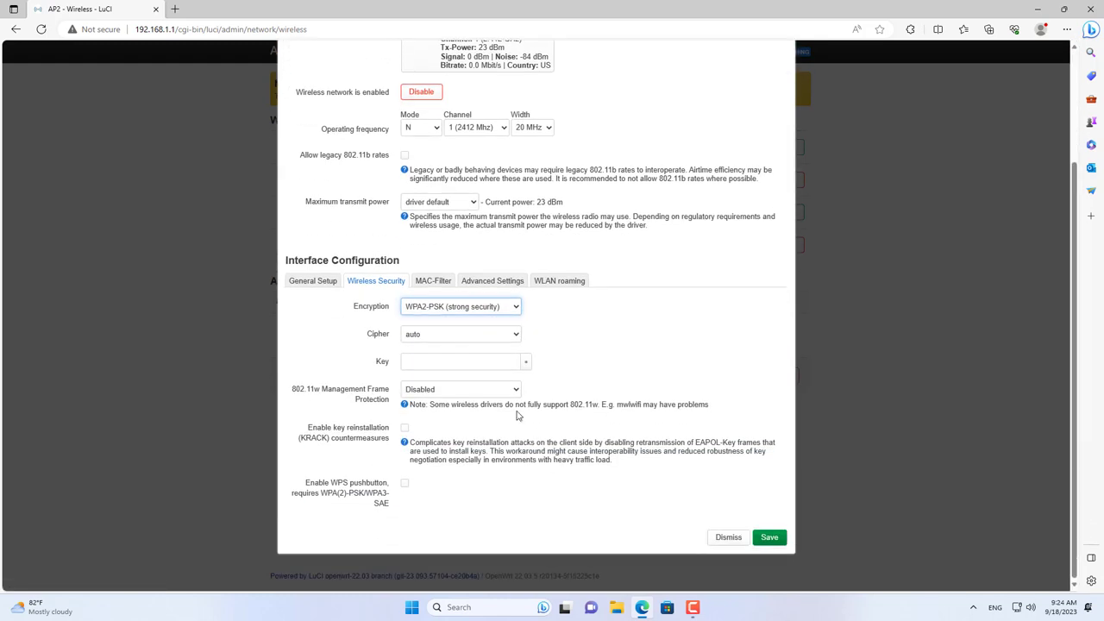
click(466, 360)
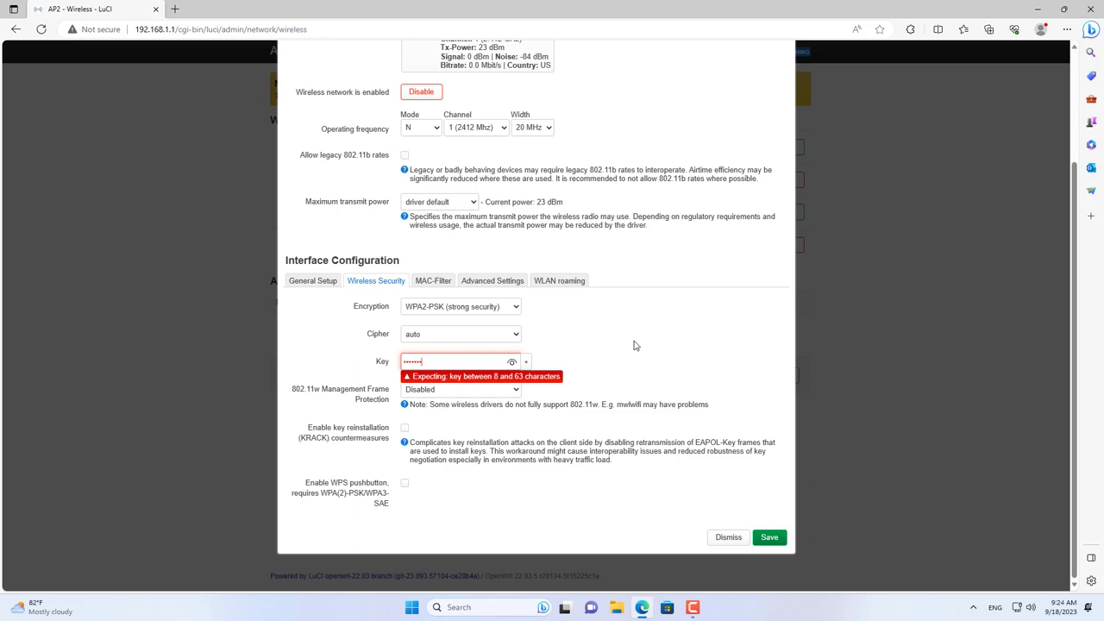
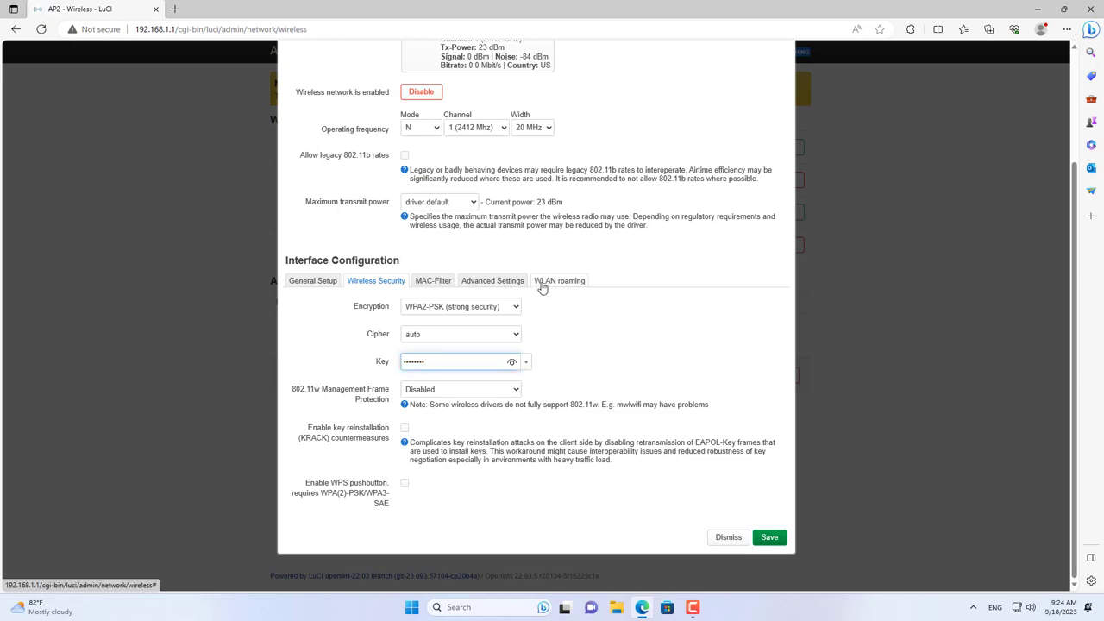
click(541, 281)
Enable 802.11r Fast Transition with mobility domain 4F57 for NETVN and save.
scroll(521, 311, down, 2)
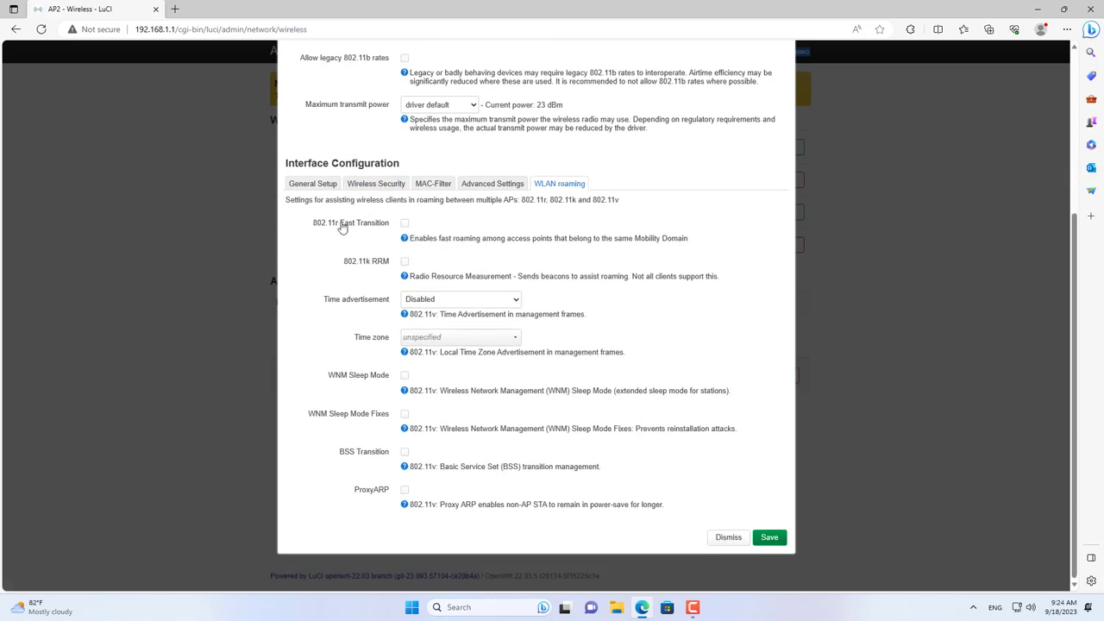
click(404, 224)
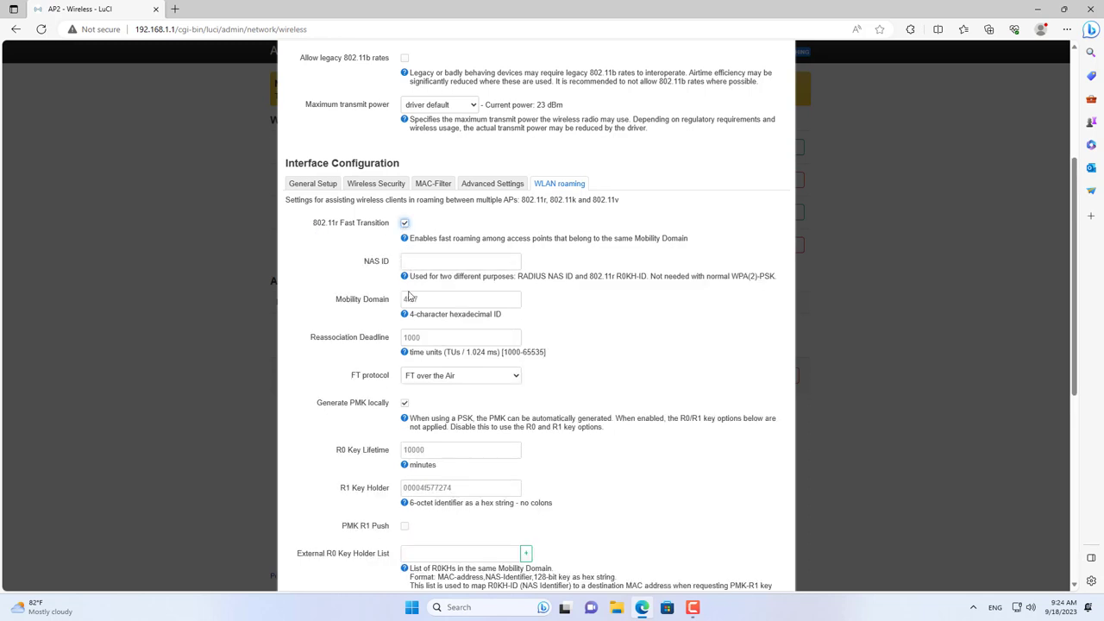
click(436, 298)
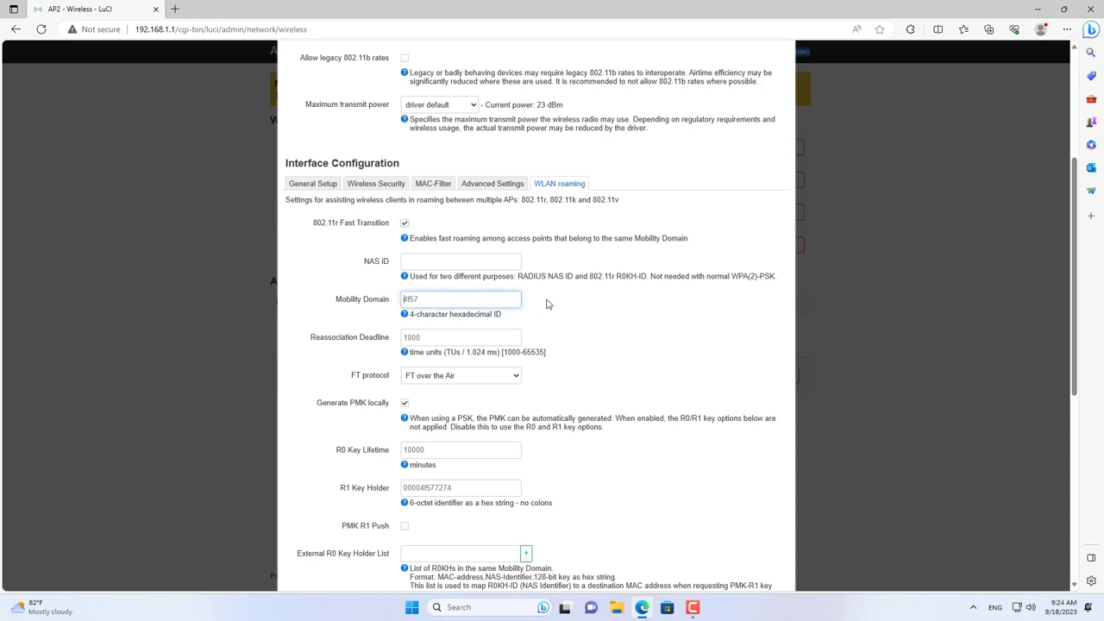
text(4F57)
scroll(546, 304, down, 5)
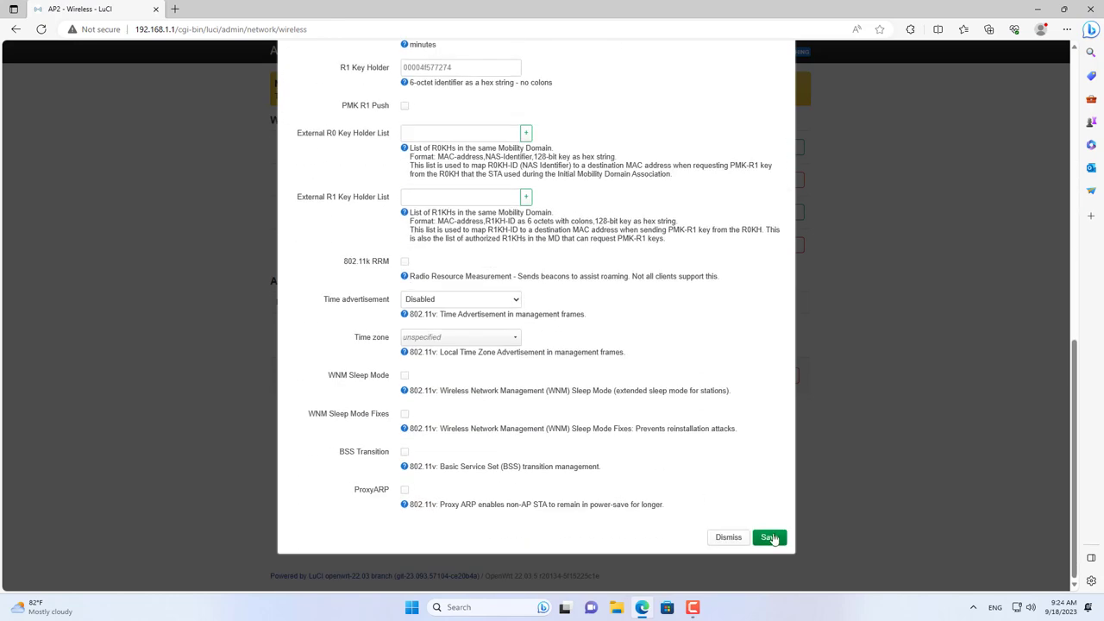
click(770, 538)
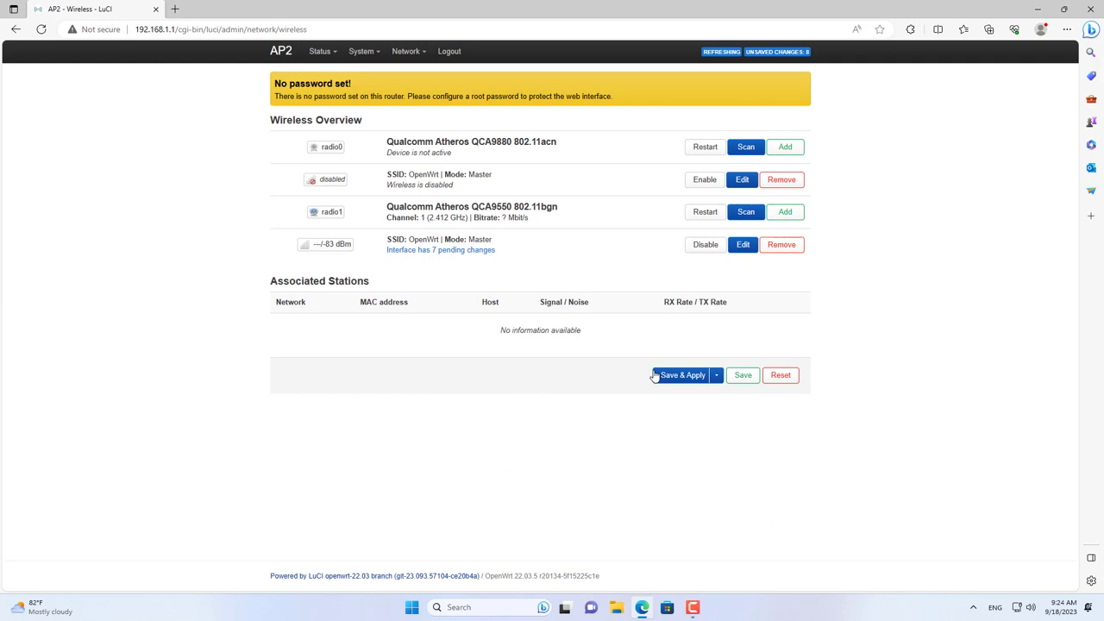
Apply the pending wireless changes, then edit the 5 GHz OpenWrt network.
click(703, 179)
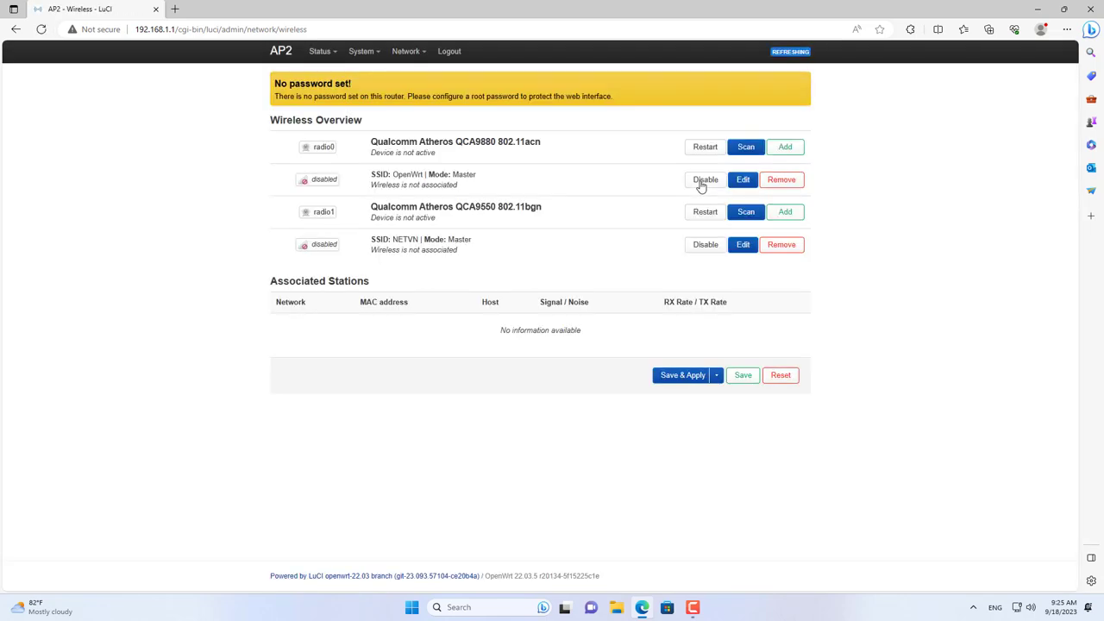
click(743, 183)
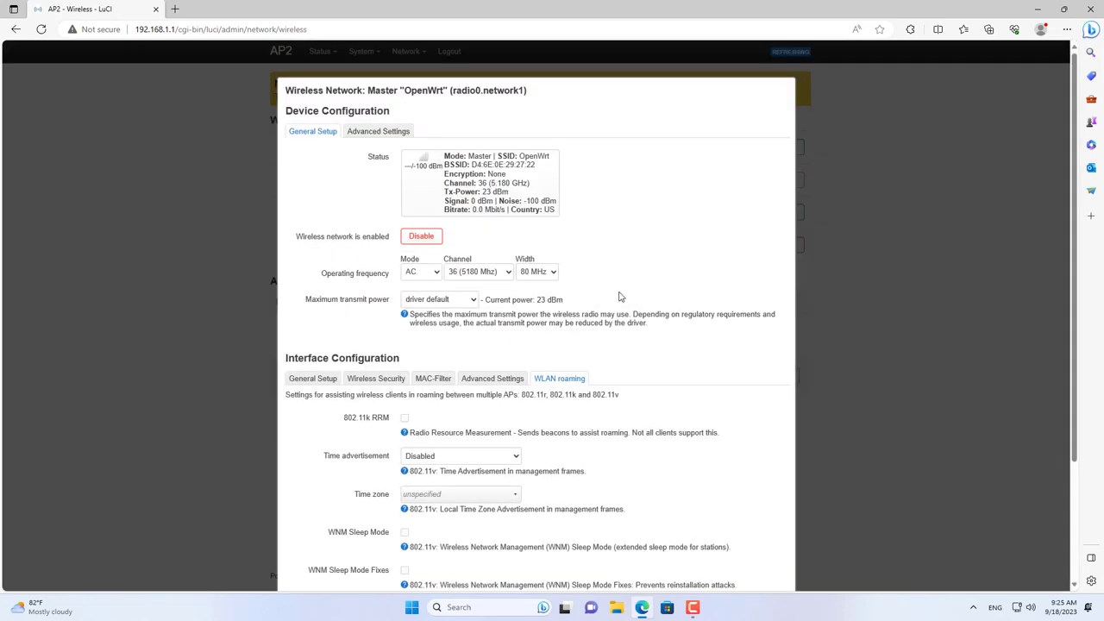
On General Setup, change the 5 GHz network's ESSID from OpenWrt to NETVN_5G.
scroll(618, 297, down, 3)
click(312, 224)
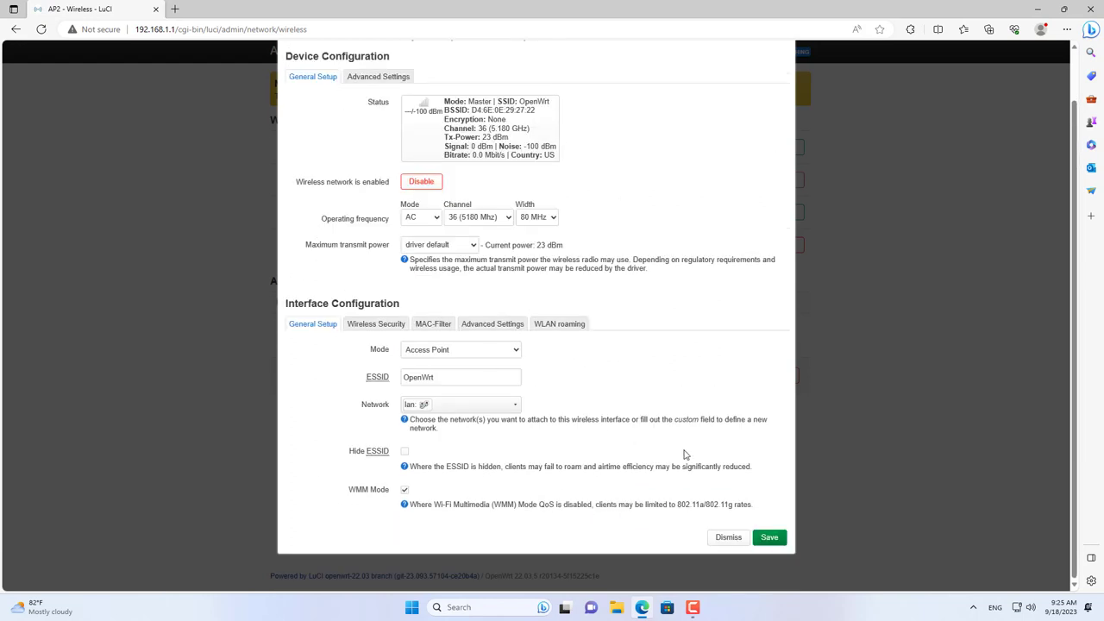
double_click(457, 381)
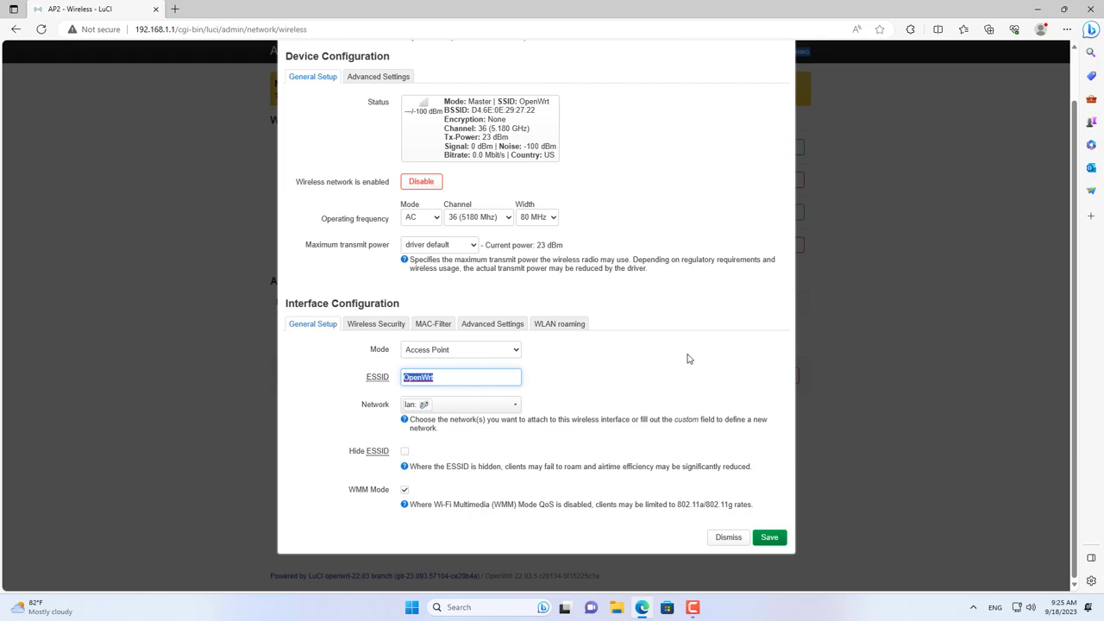
text(NETVN_5G)
Set the 5 GHz network's encryption to WPA2-PSK and enter its Wi-Fi key.
click(369, 324)
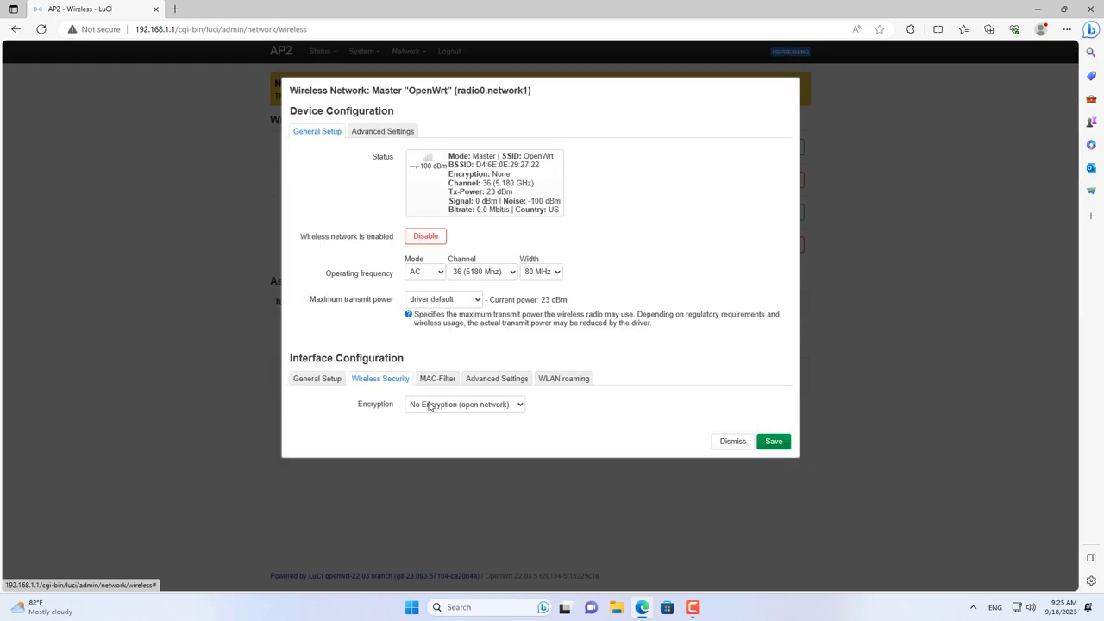
click(430, 405)
click(453, 421)
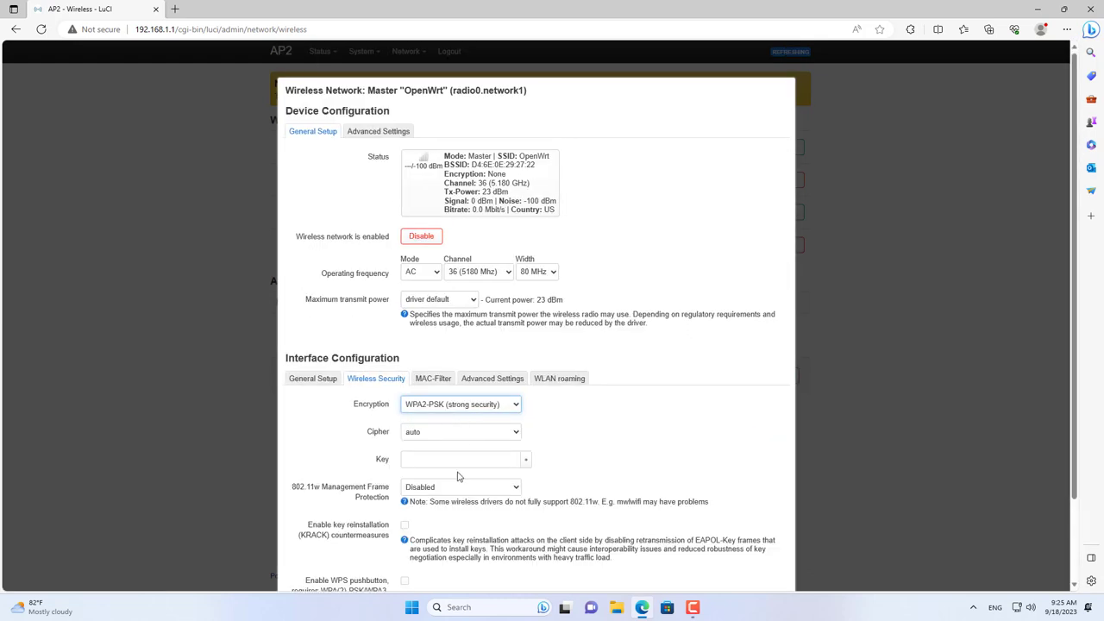
scroll(458, 476, down, 2)
click(496, 362)
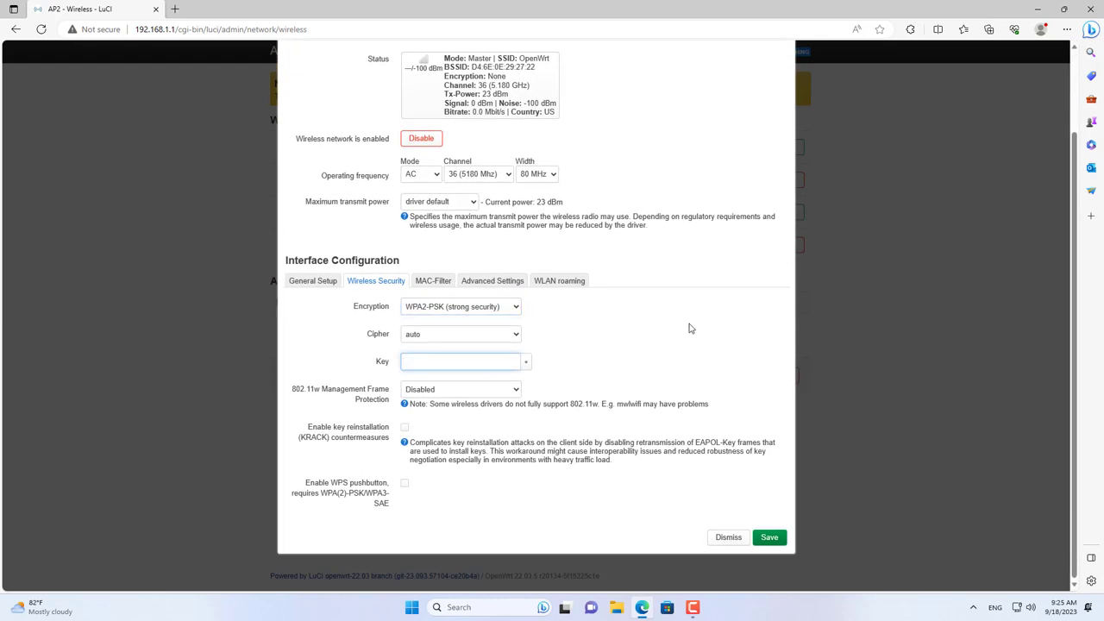
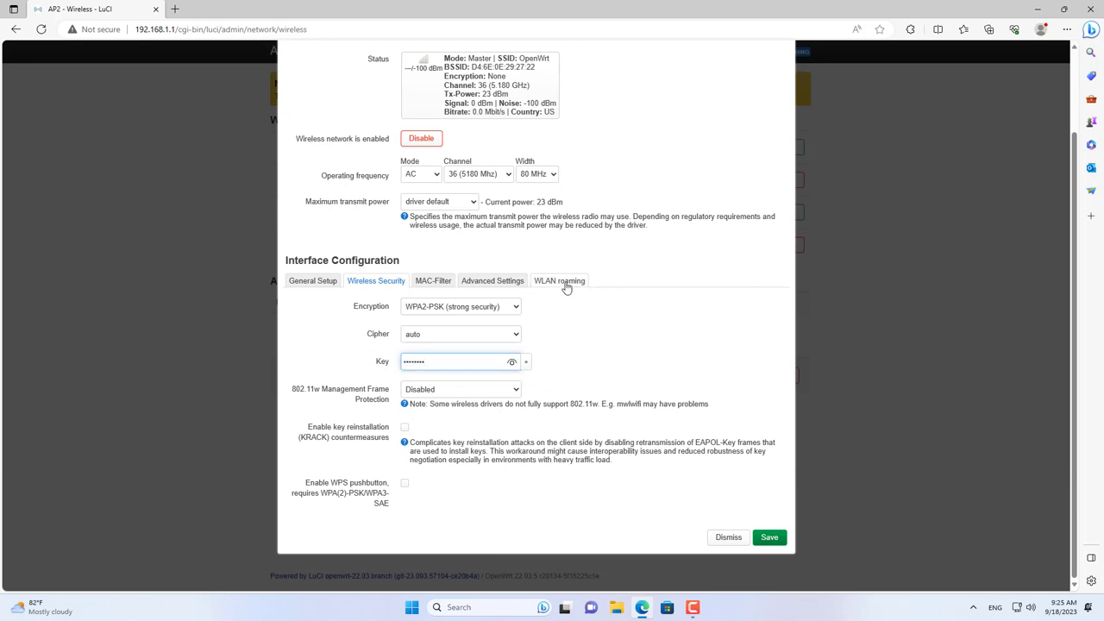
Enable 802.11r Fast Transition with mobility domain 123F and save the 5 GHz settings.
click(562, 283)
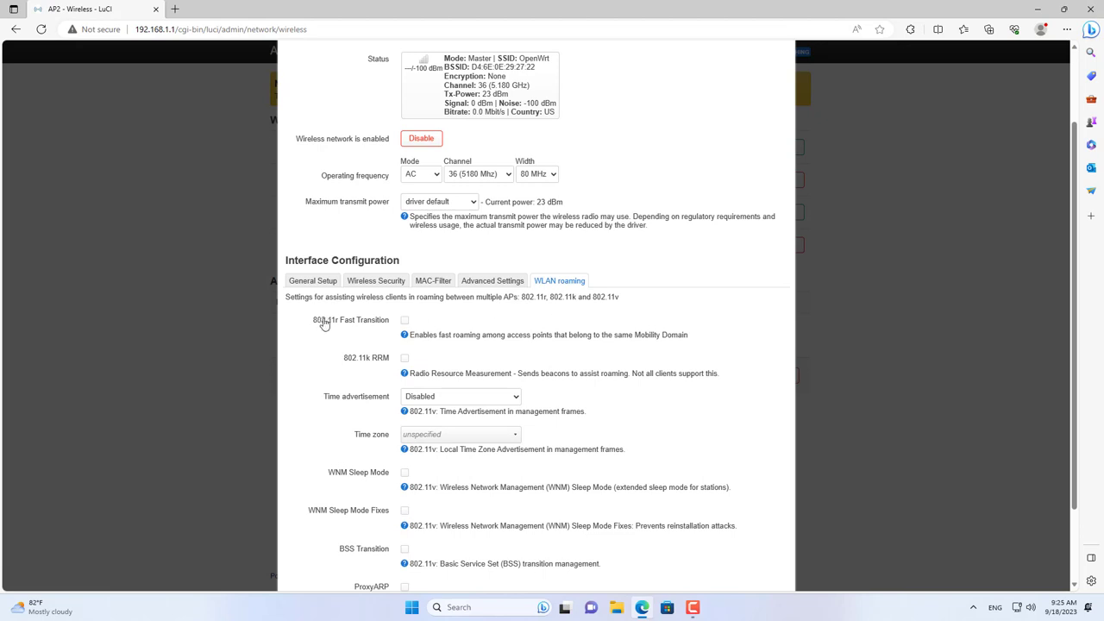
click(404, 320)
scroll(495, 343, down, 1)
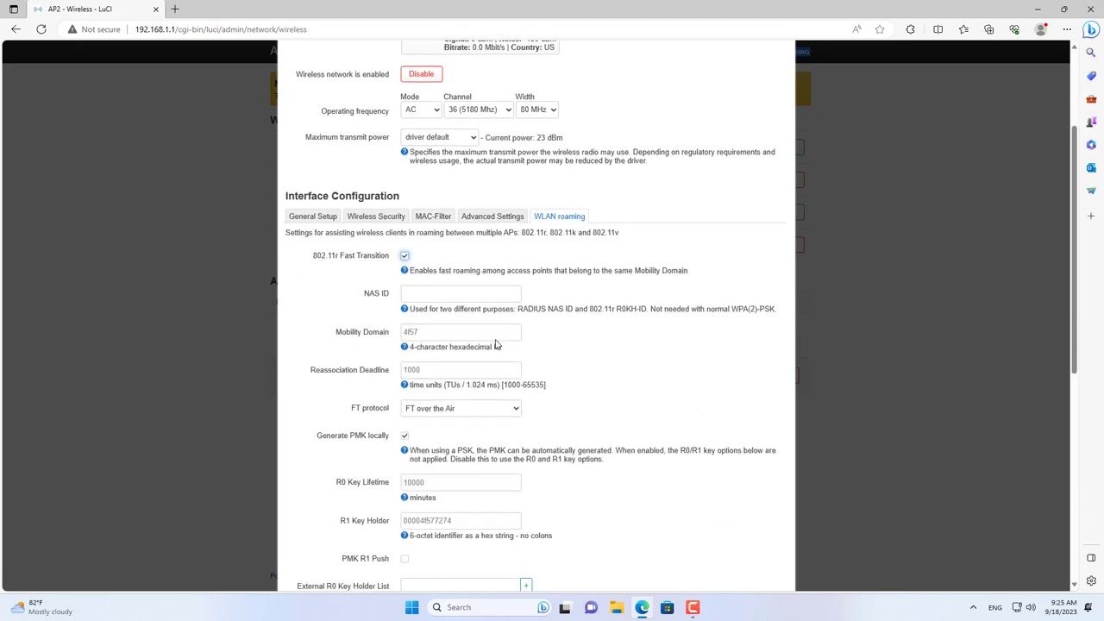
click(483, 314)
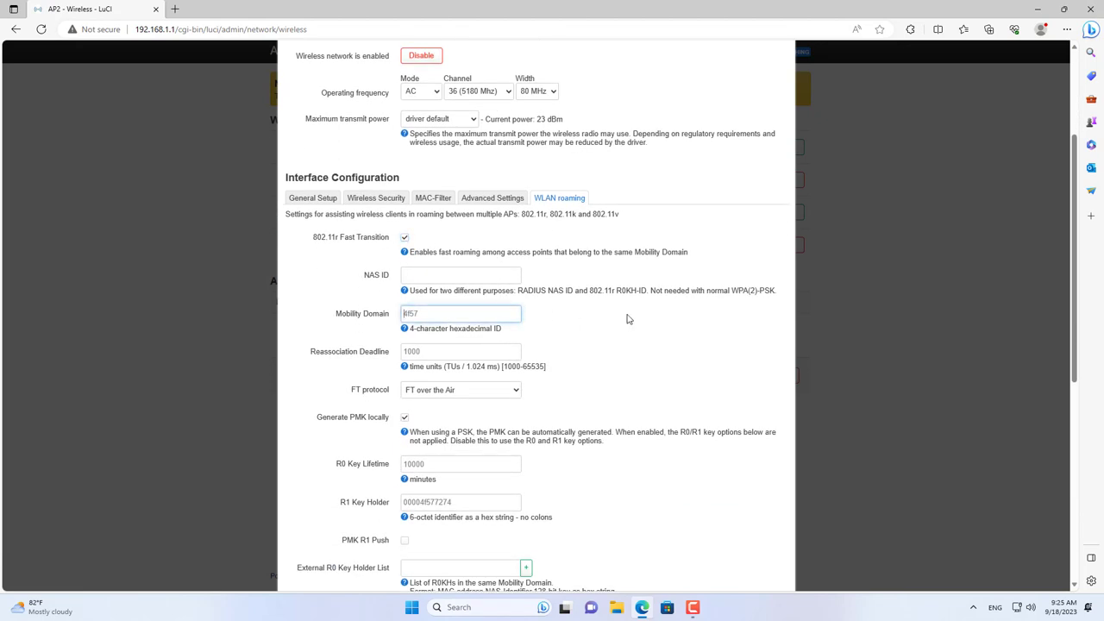
text(123)
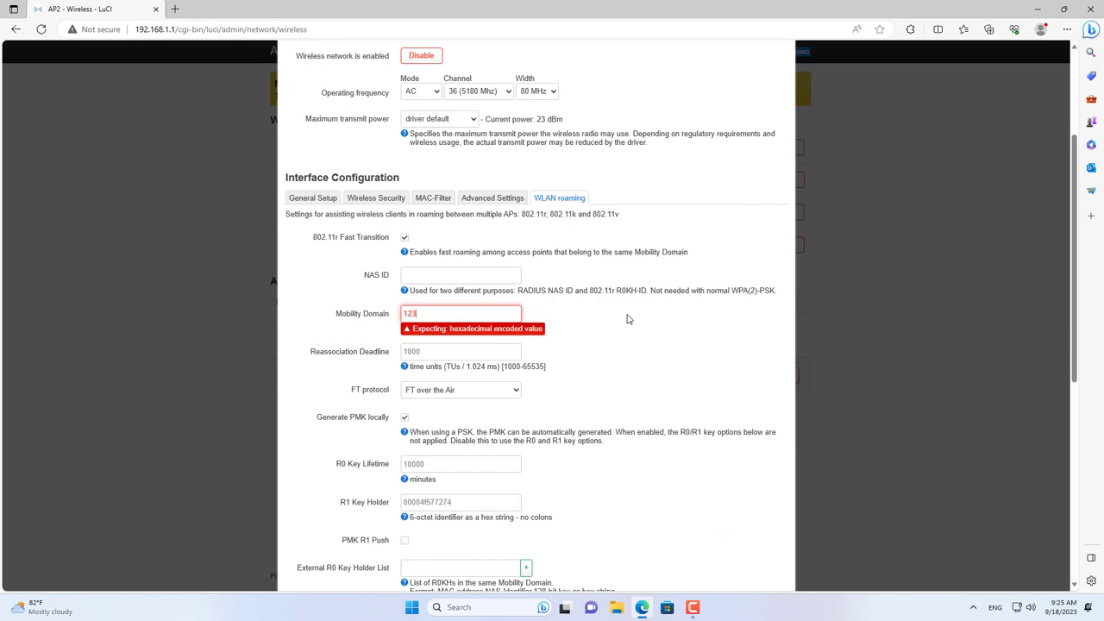
text(F)
scroll(628, 319, down, 5)
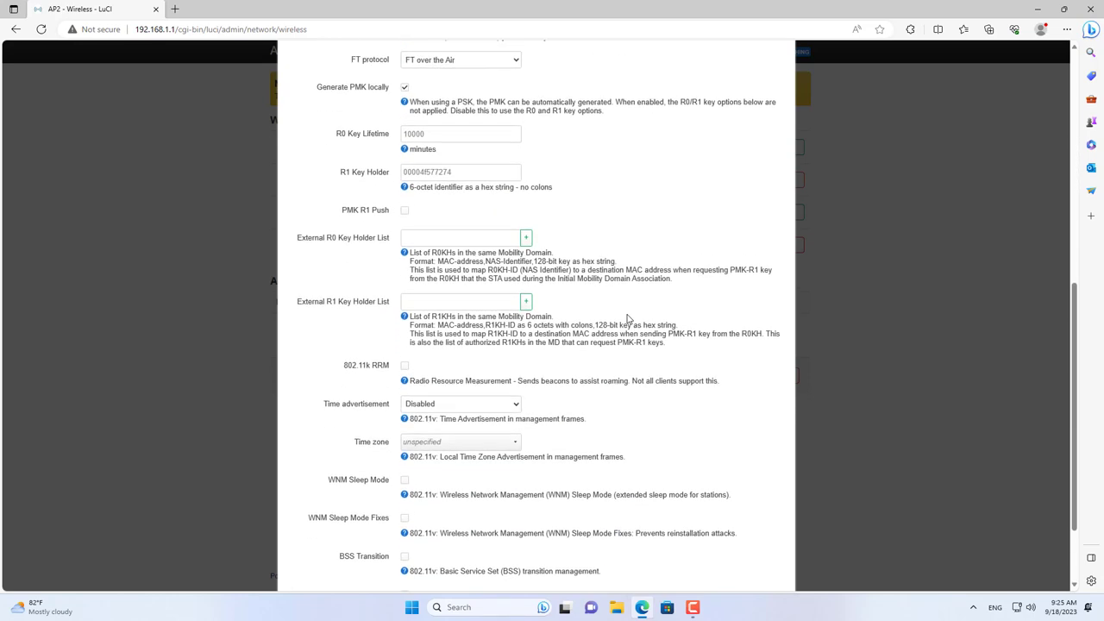
click(768, 538)
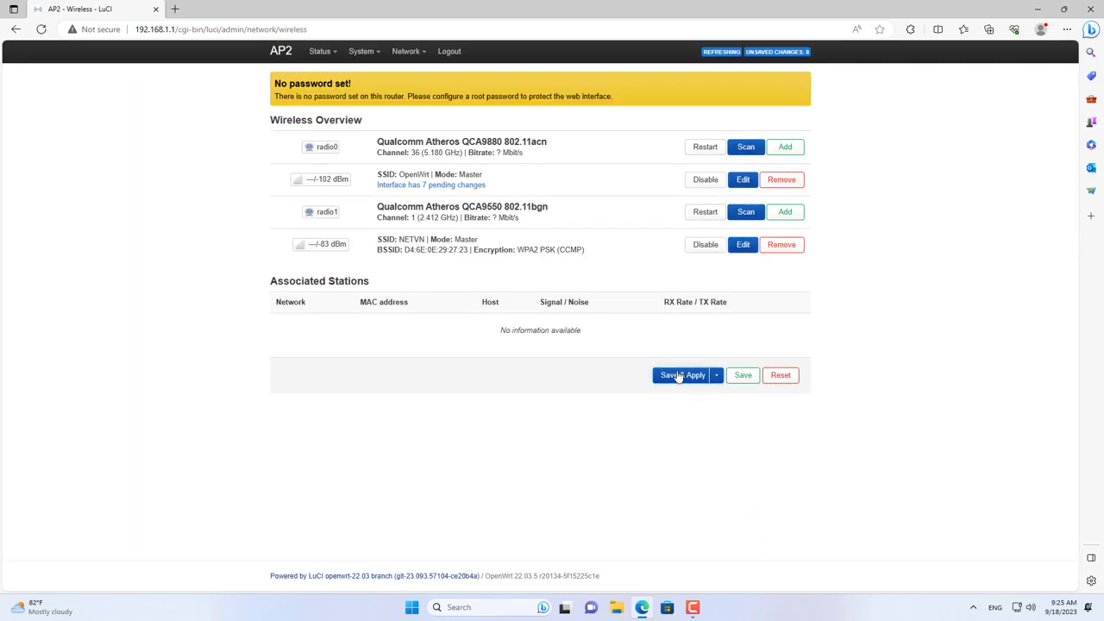
Save and apply the pending wireless changes so the 5 GHz network shows as NETVN_5G.
click(678, 376)
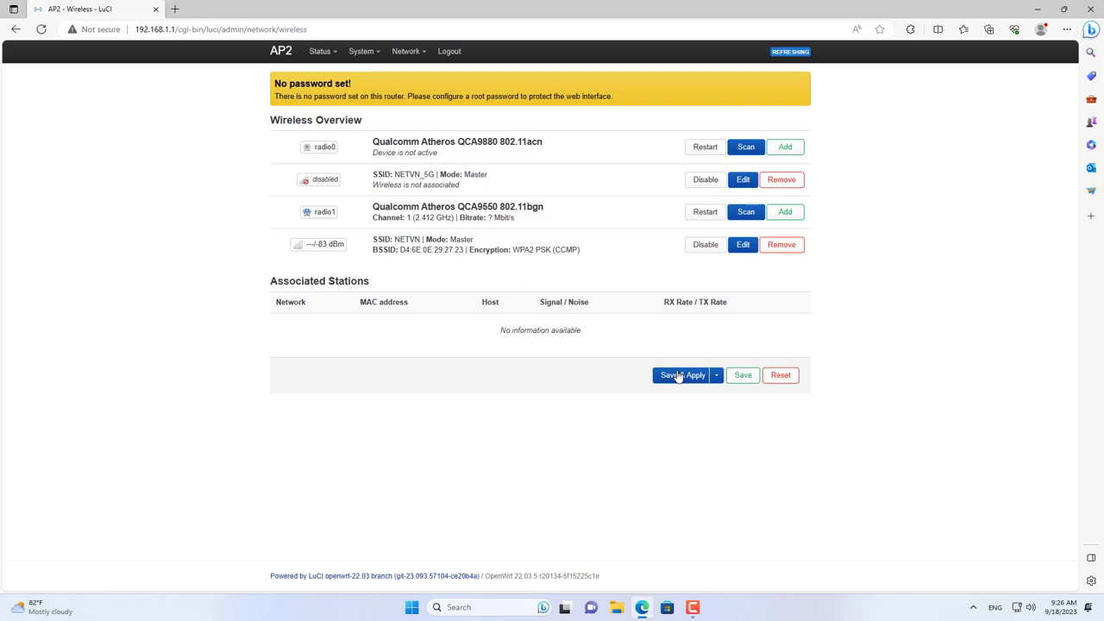
mouse_move(402, 54)
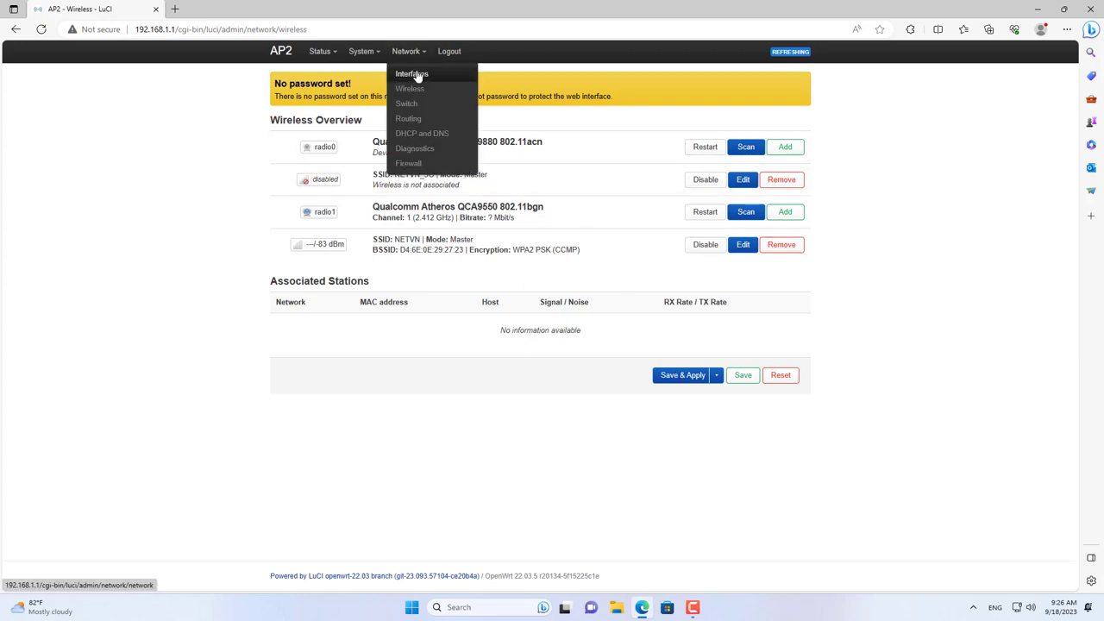
Mark the wan and wan6 interfaces for deletion, then open the lan interface editor.
click(416, 75)
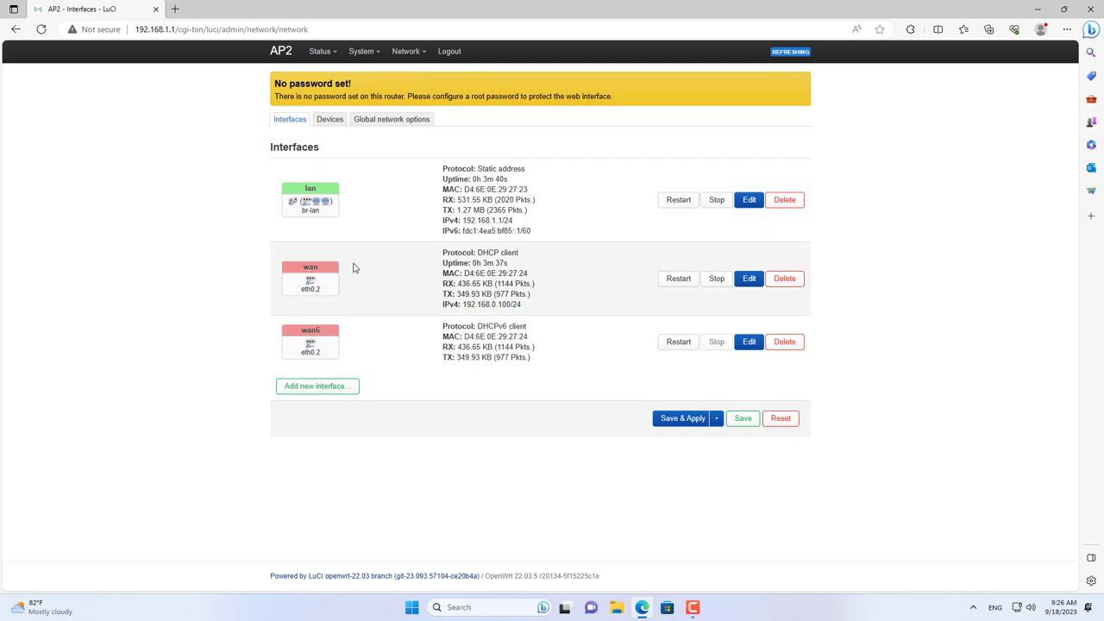
click(792, 281)
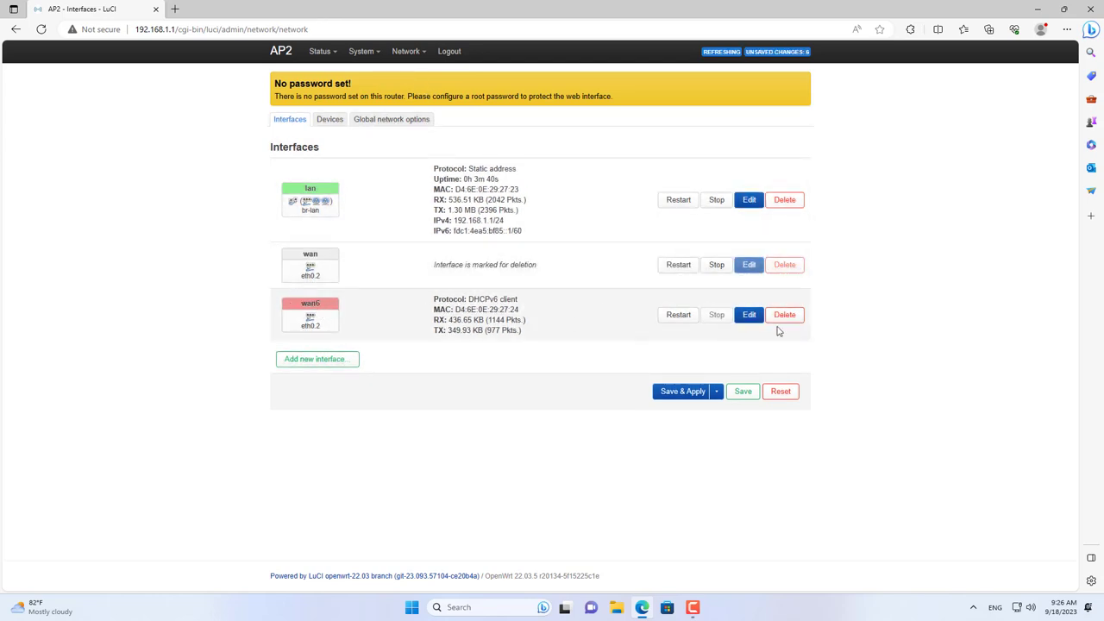
click(791, 316)
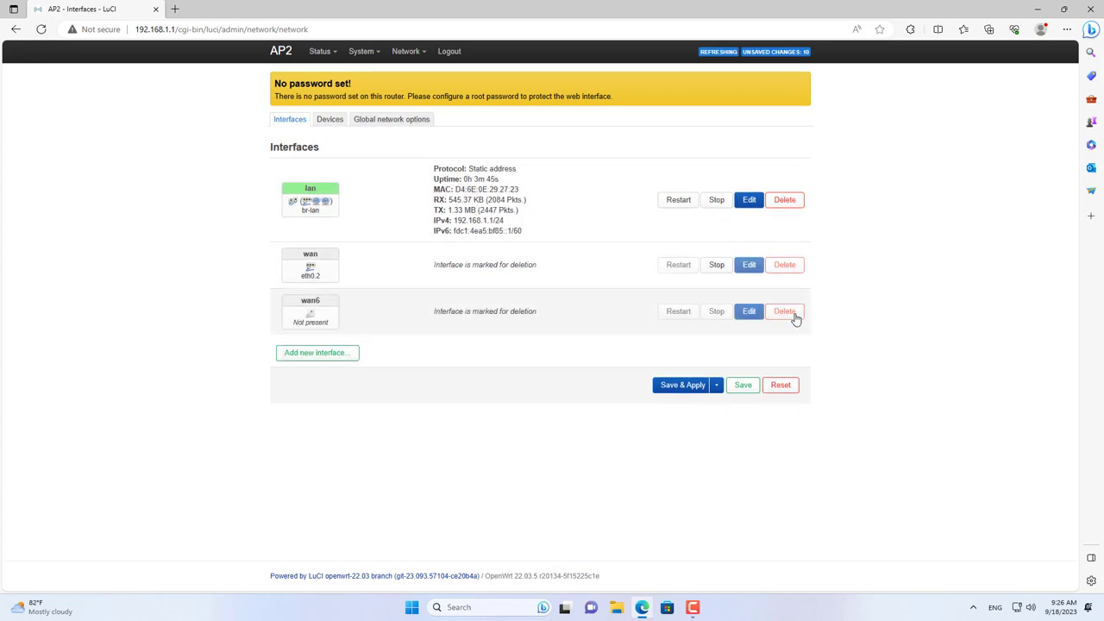
click(749, 200)
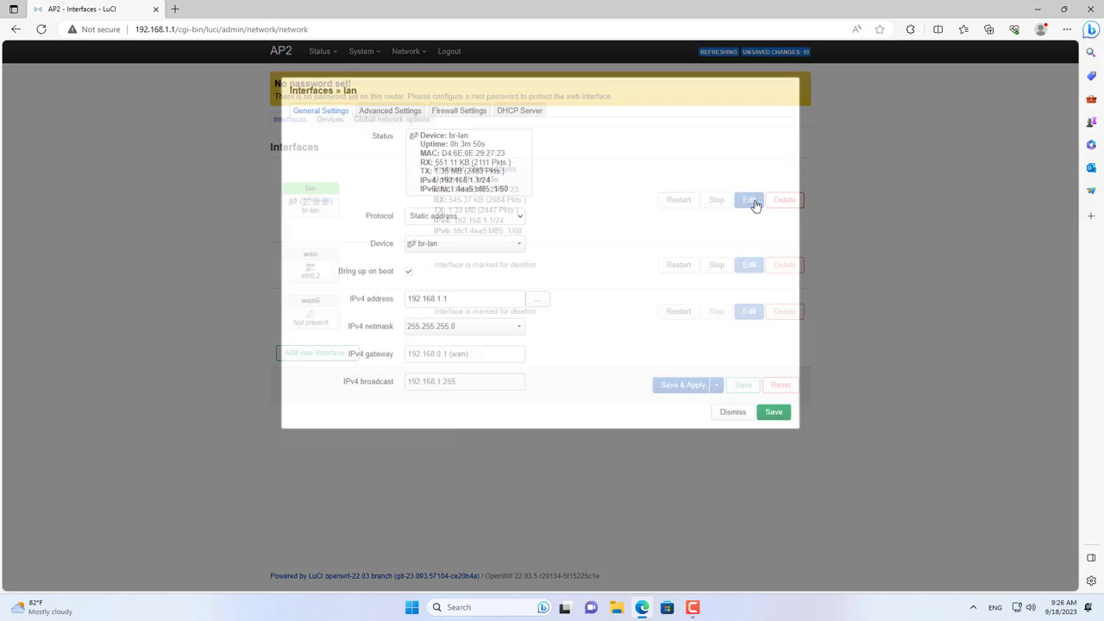
Set the lan IPv4 address to 192.168.0.241 and gateway to 192.168.0.1.
click(440, 299)
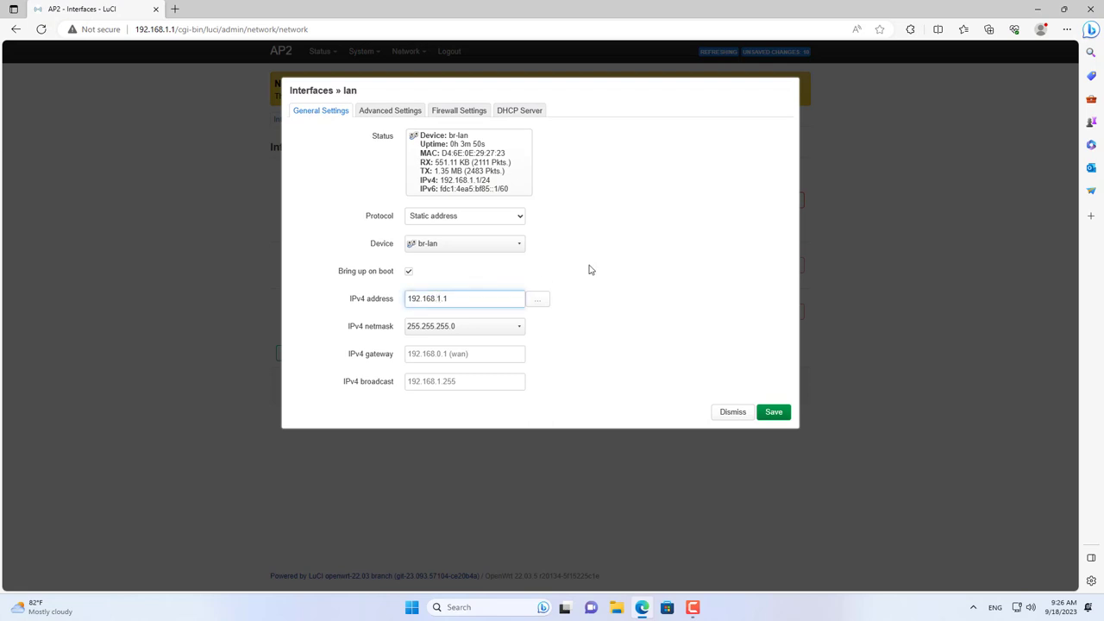
text(0.24)
drag(470, 298, 392, 305)
click(484, 353)
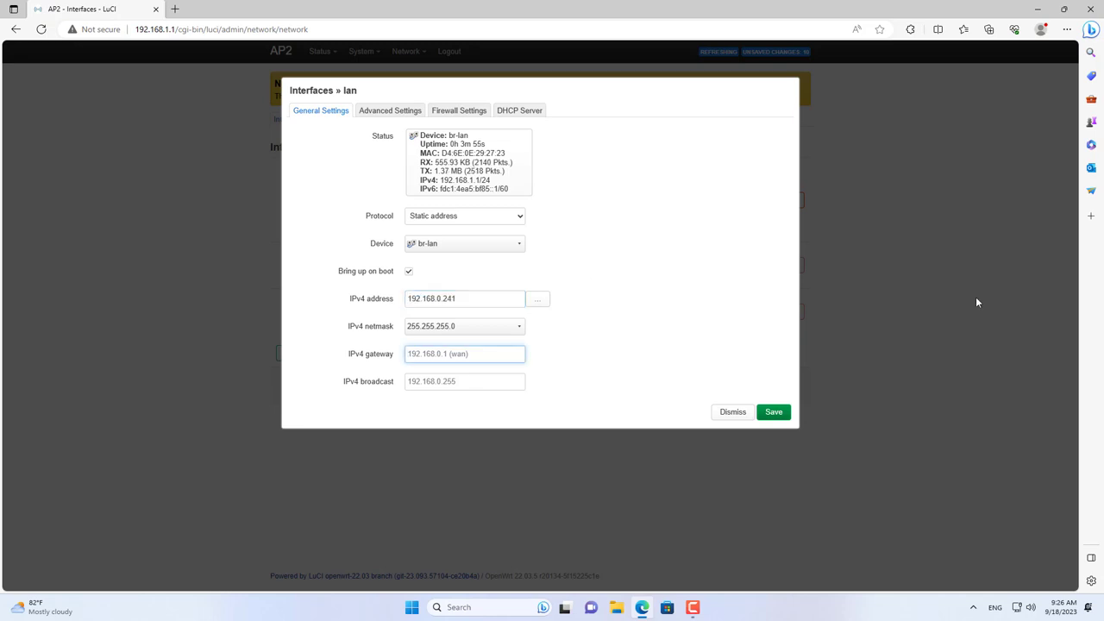
text(192.168.0.)
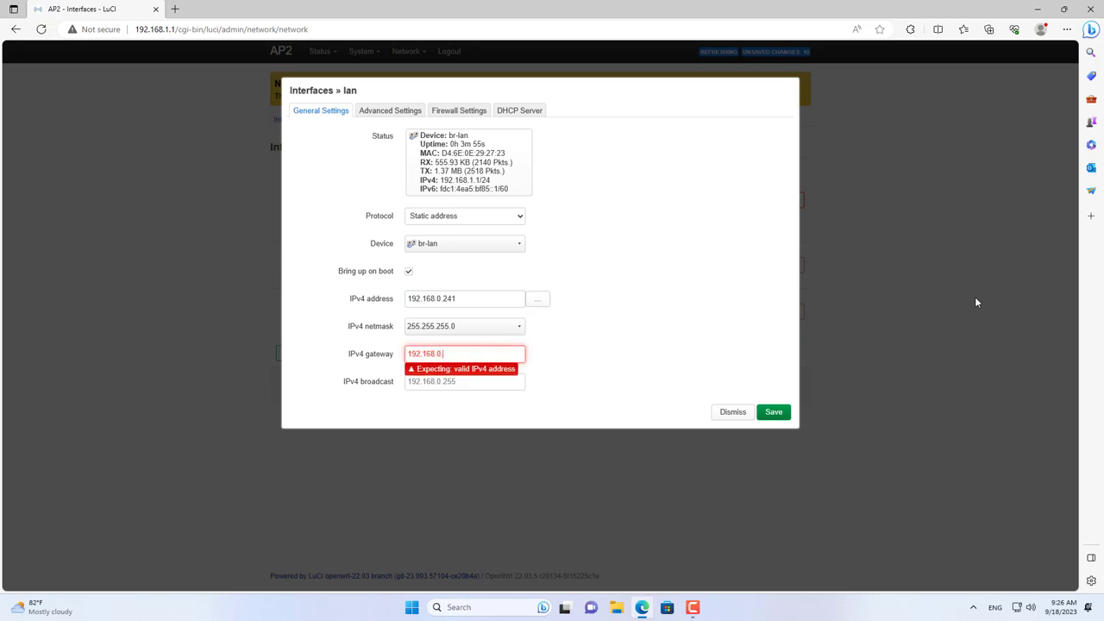
text(1)
drag(457, 352, 352, 359)
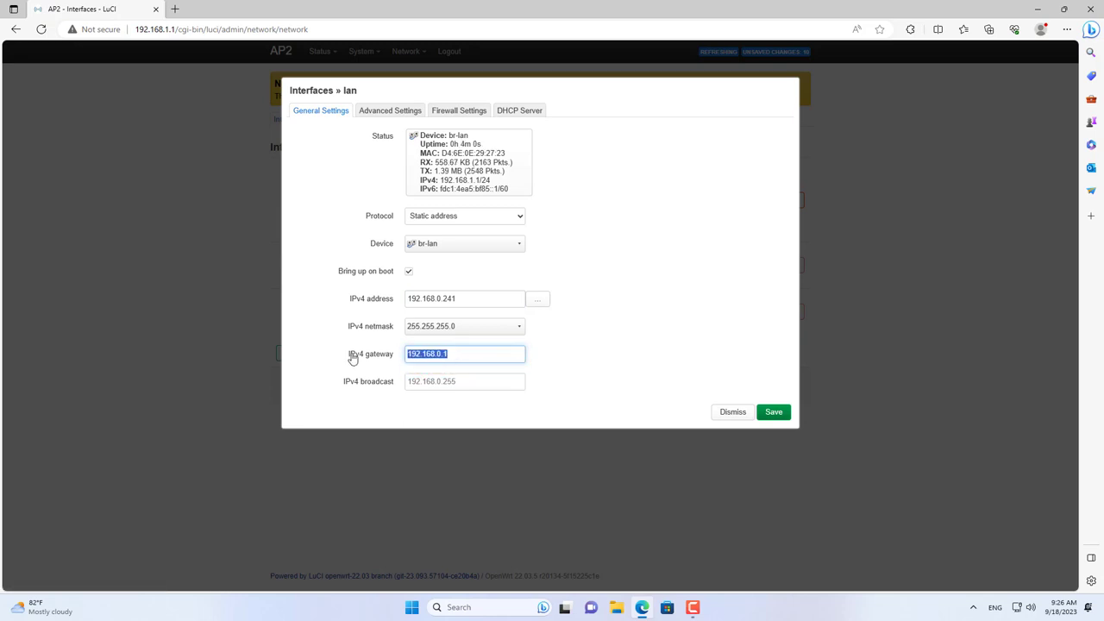
Ignore DHCP on lan, set RA-Service and DHCPv6-Service to disabled, and save.
click(603, 332)
click(510, 115)
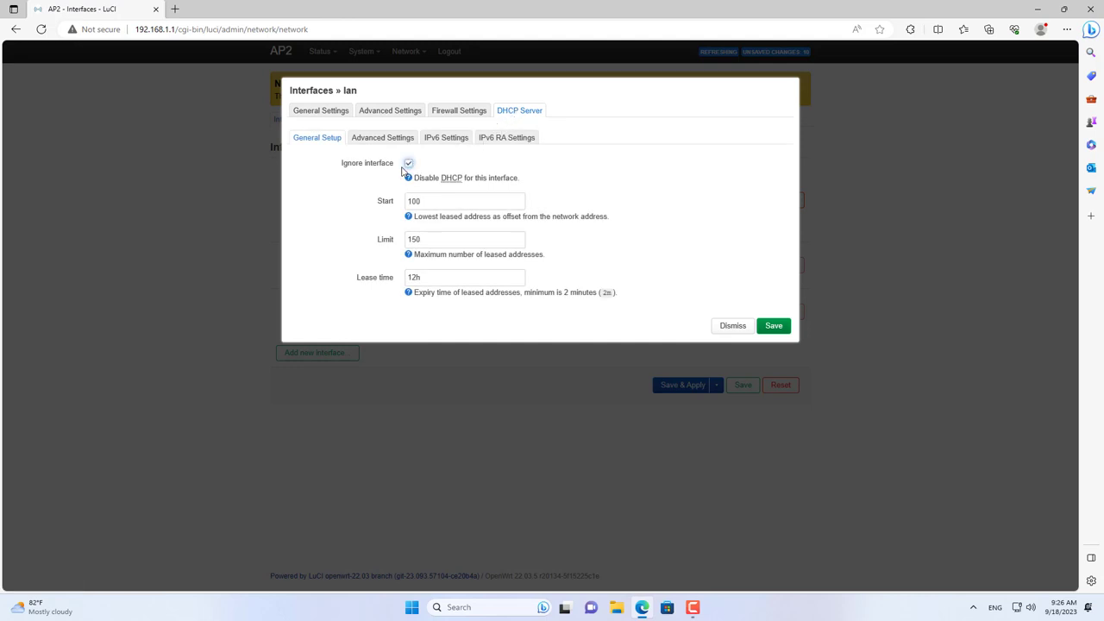
click(446, 138)
click(451, 201)
click(452, 221)
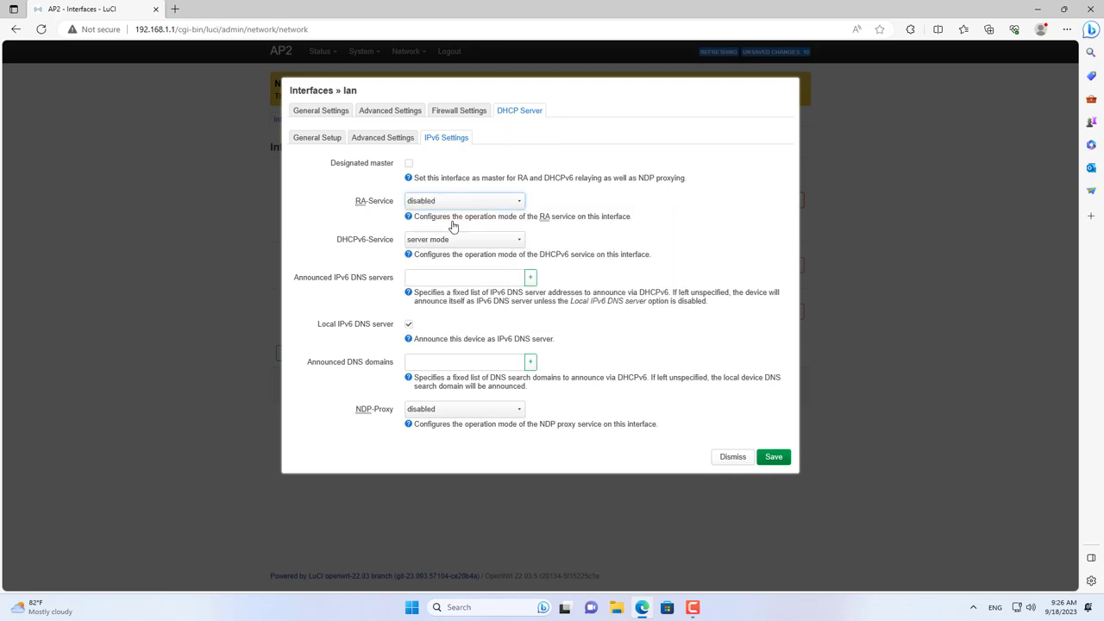
click(457, 244)
click(459, 258)
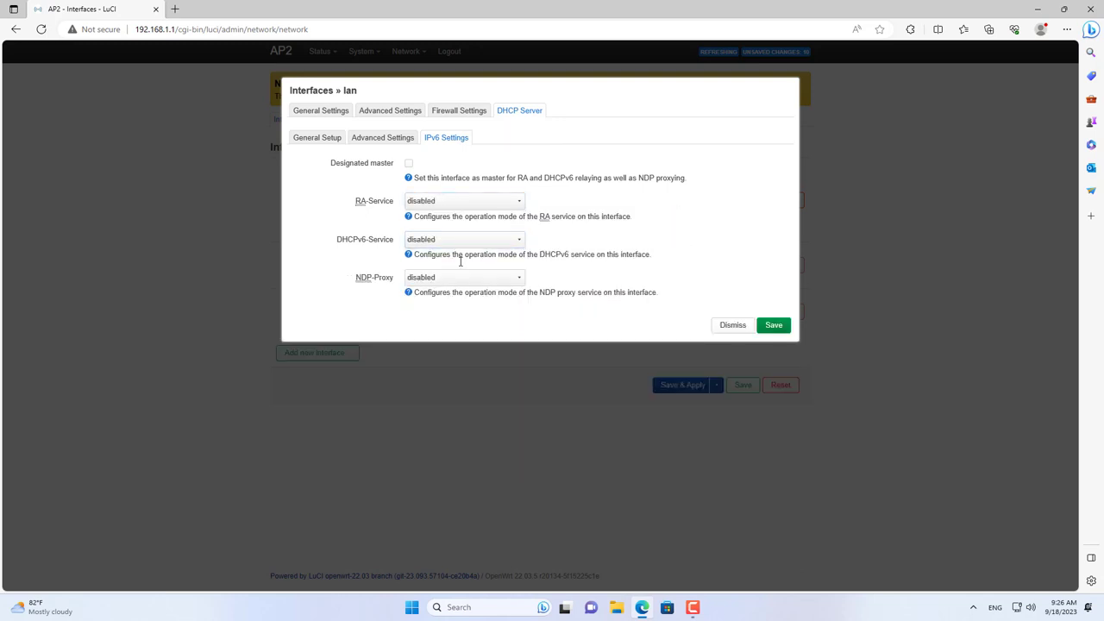
click(773, 326)
mouse_move(365, 53)
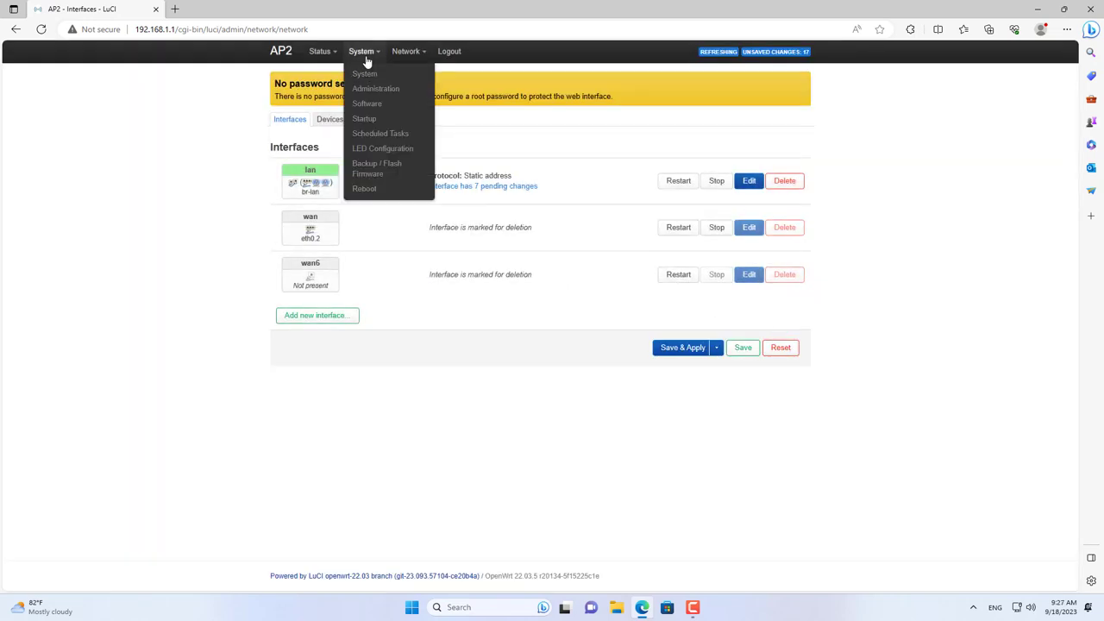
Disable the dnsmasq and odhcpd startup scripts.
click(365, 118)
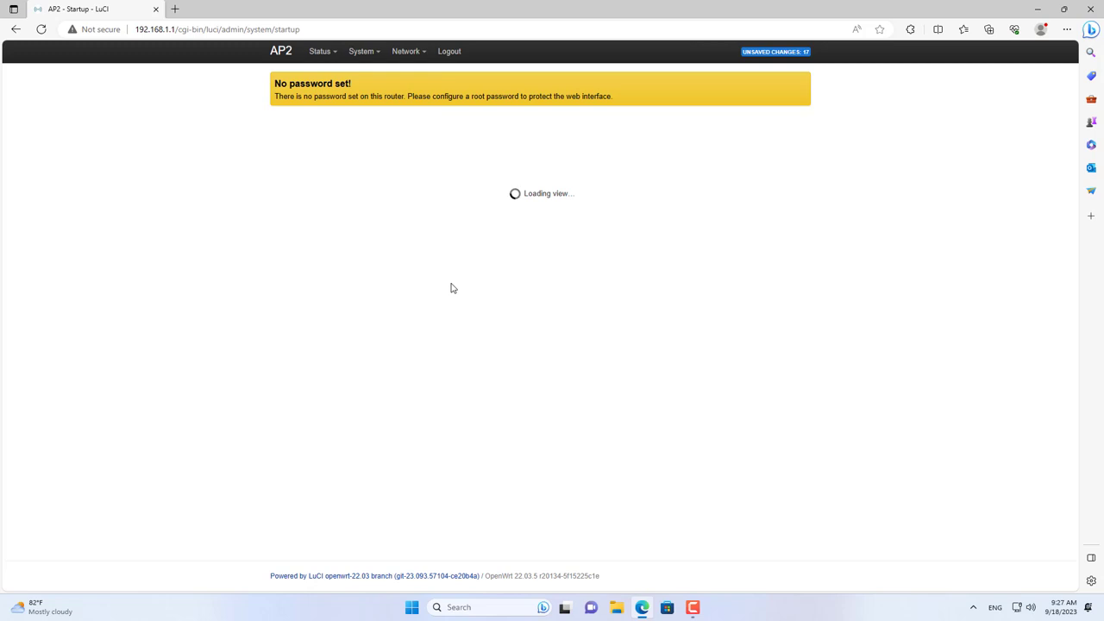
scroll(450, 288, down, 3)
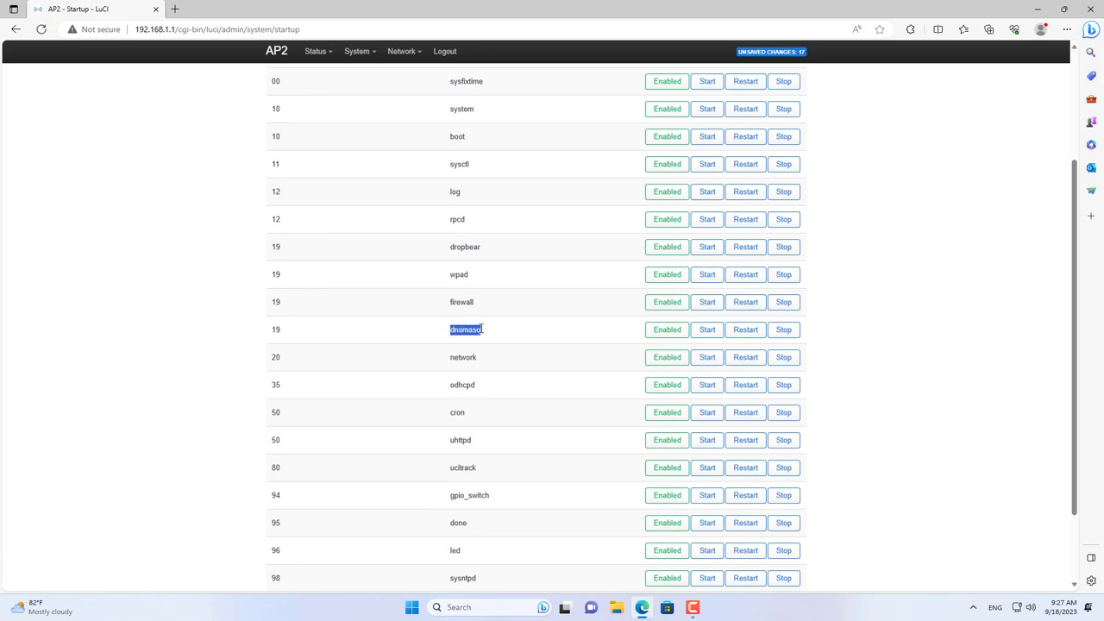
click(655, 335)
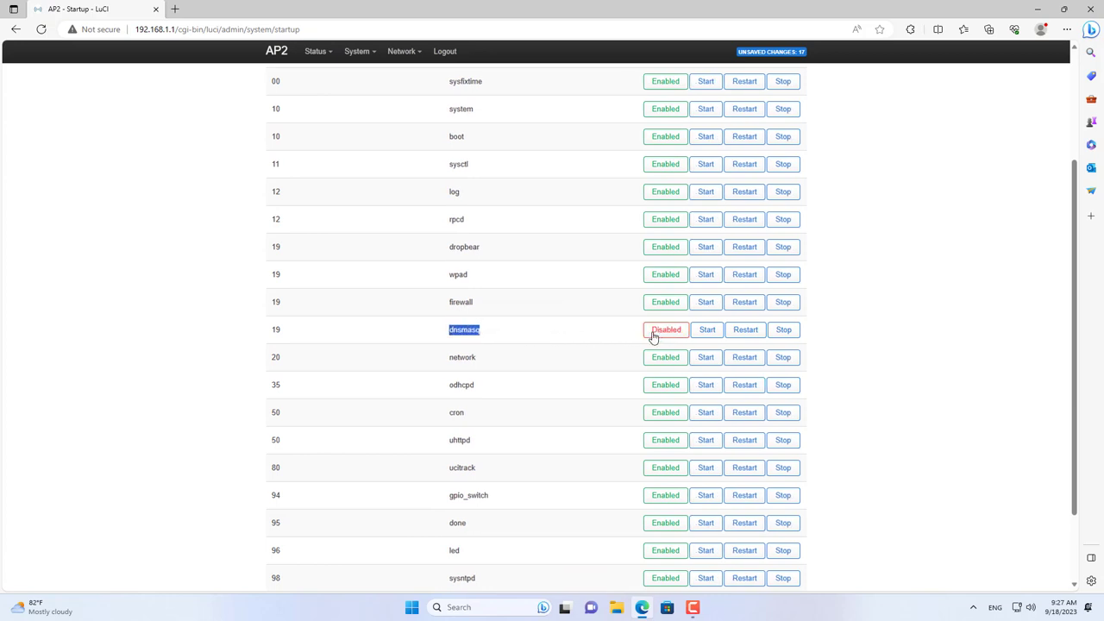
double_click(457, 385)
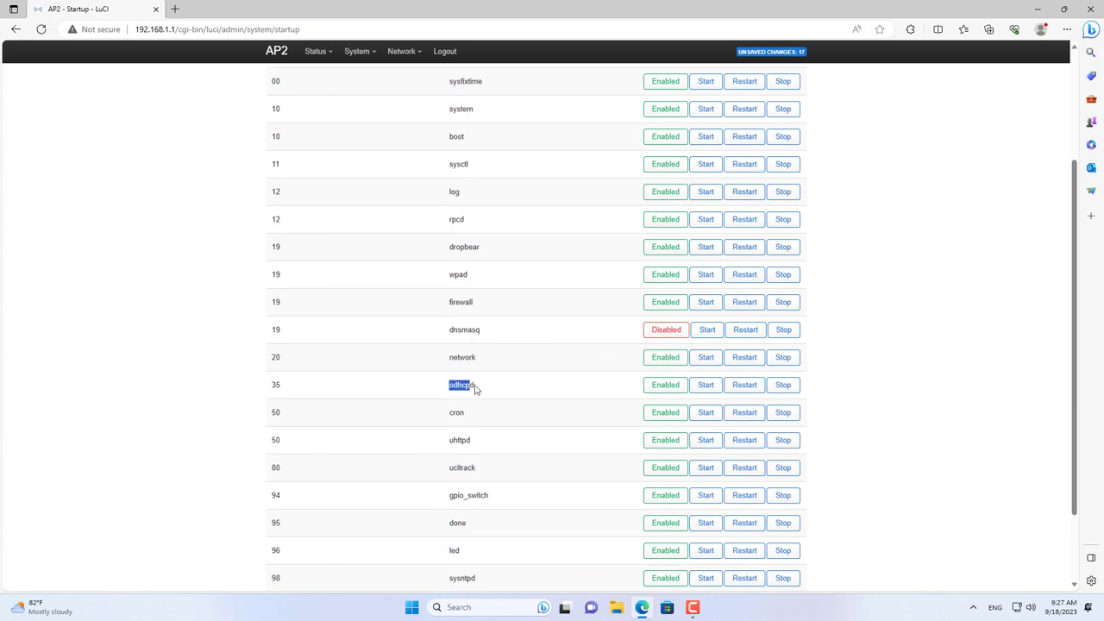
click(660, 385)
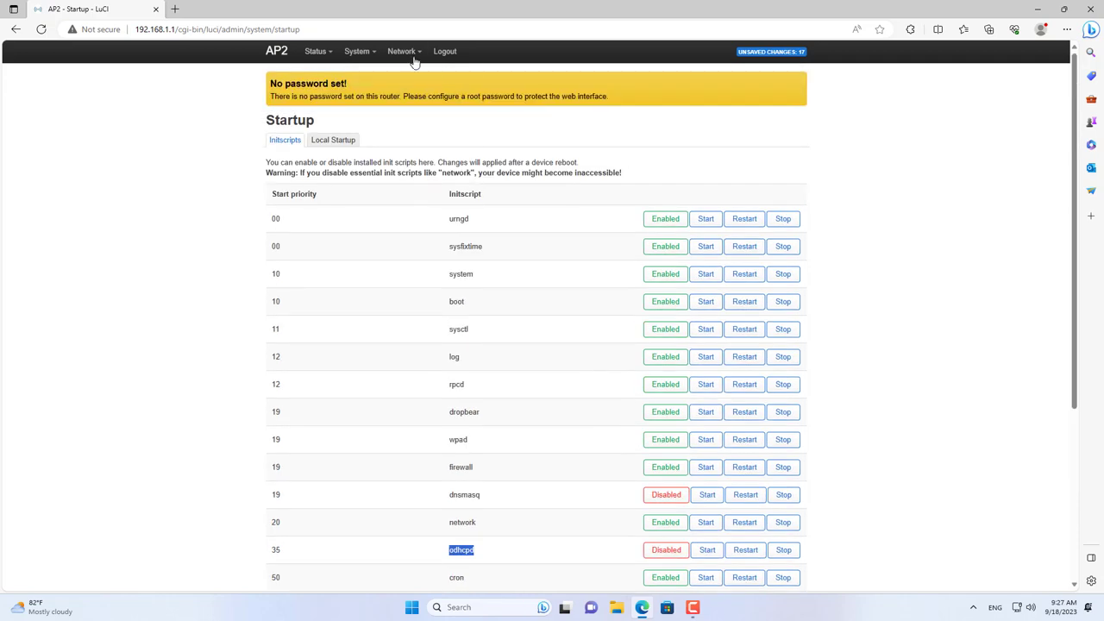
click(403, 73)
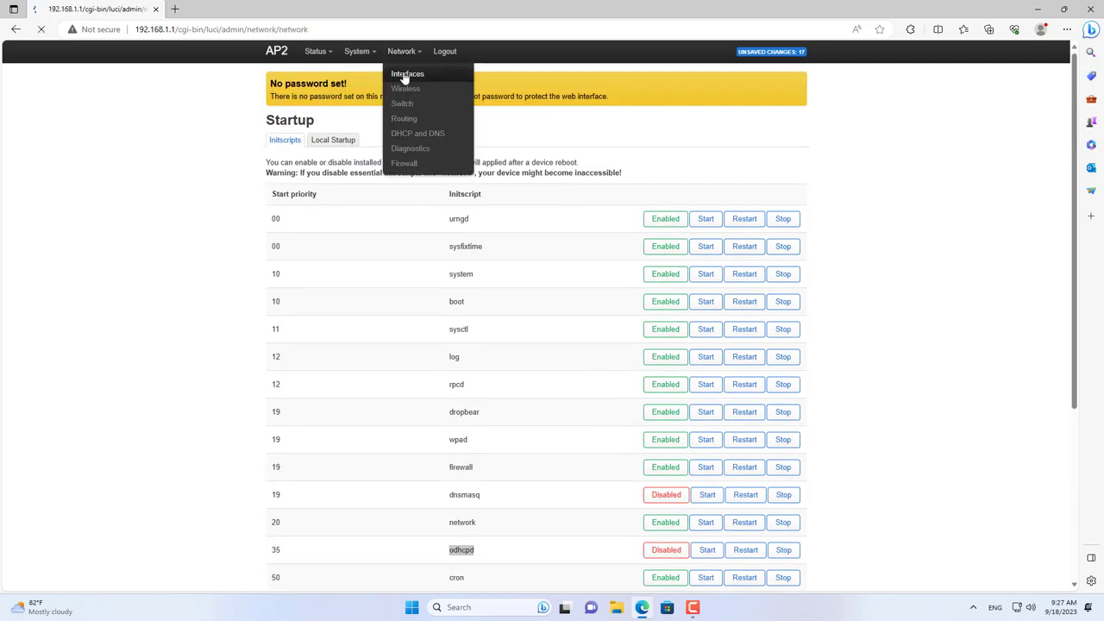
Apply and keep all 17 pending changes, leaving the device unreachable at its old address.
click(683, 349)
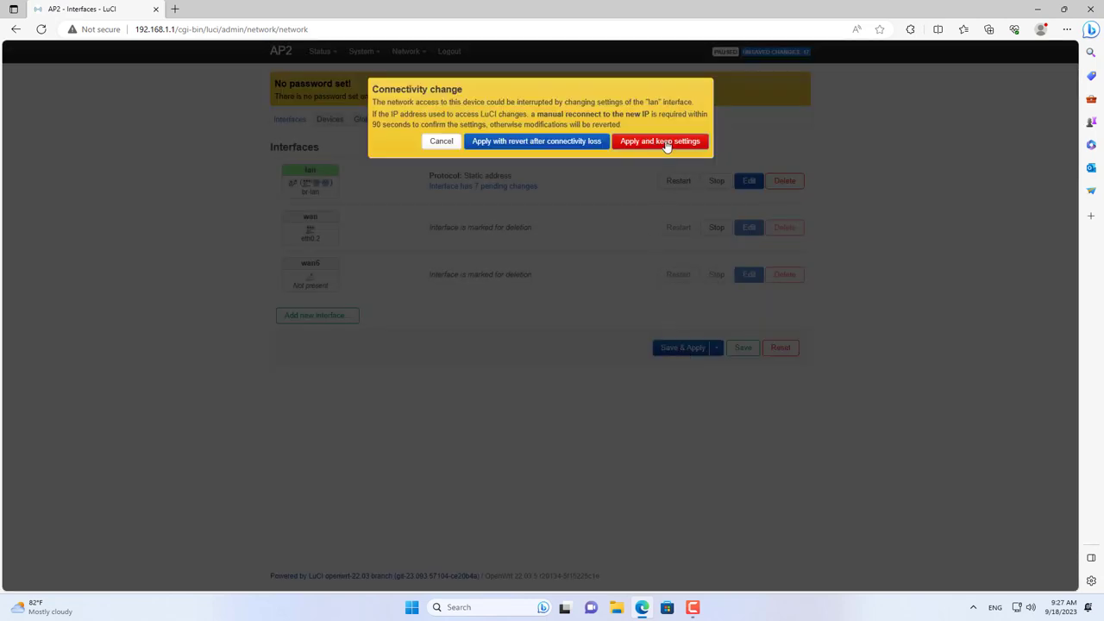
click(665, 143)
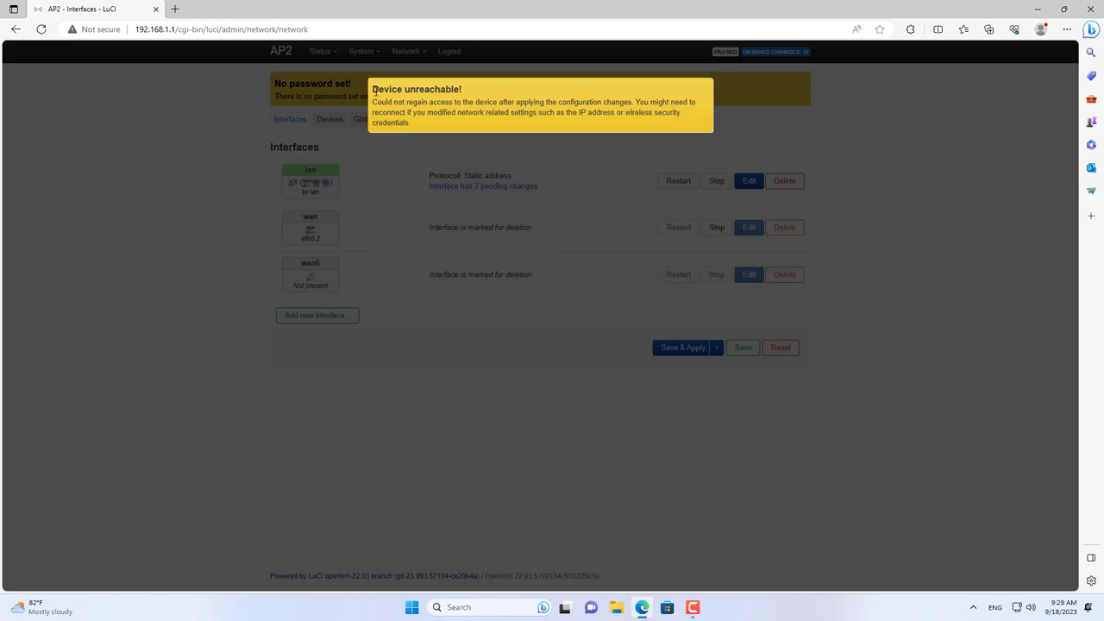
drag(375, 89, 465, 90)
click(236, 170)
click(175, 9)
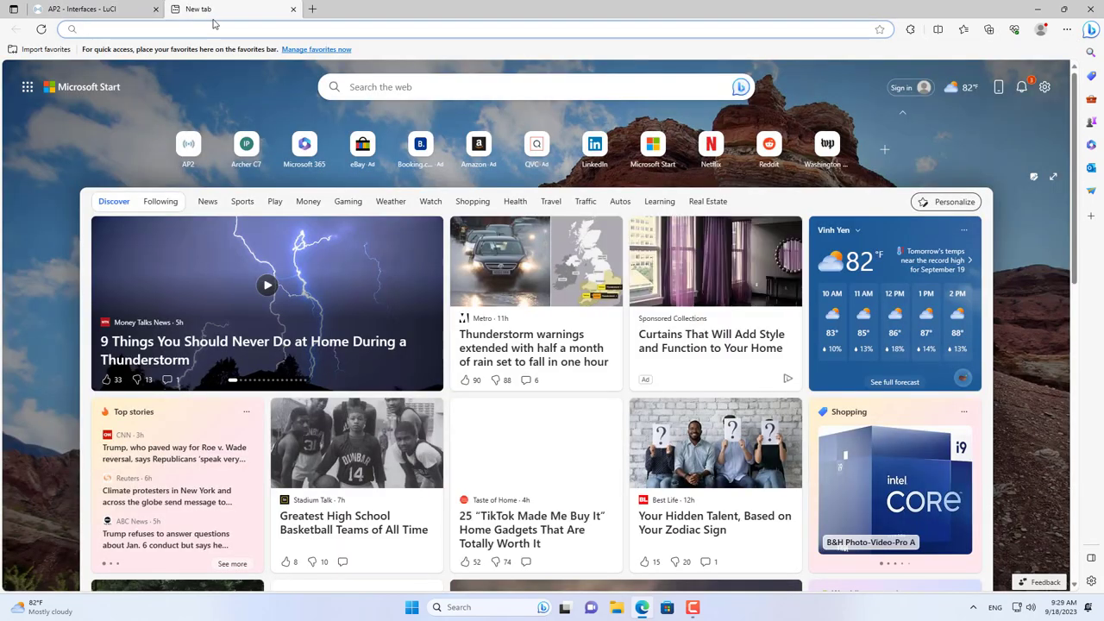
Log in as root at 192.168.0.241 and confirm hostname AP2 and model TP-Link Archer C7 v2.
text(192)
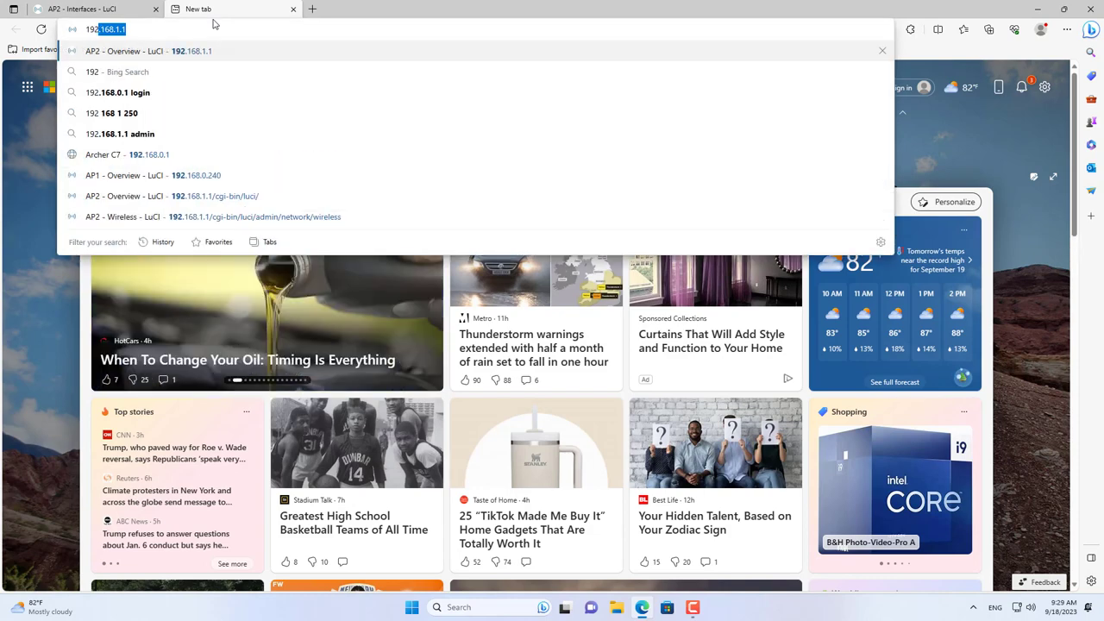
text(.168)
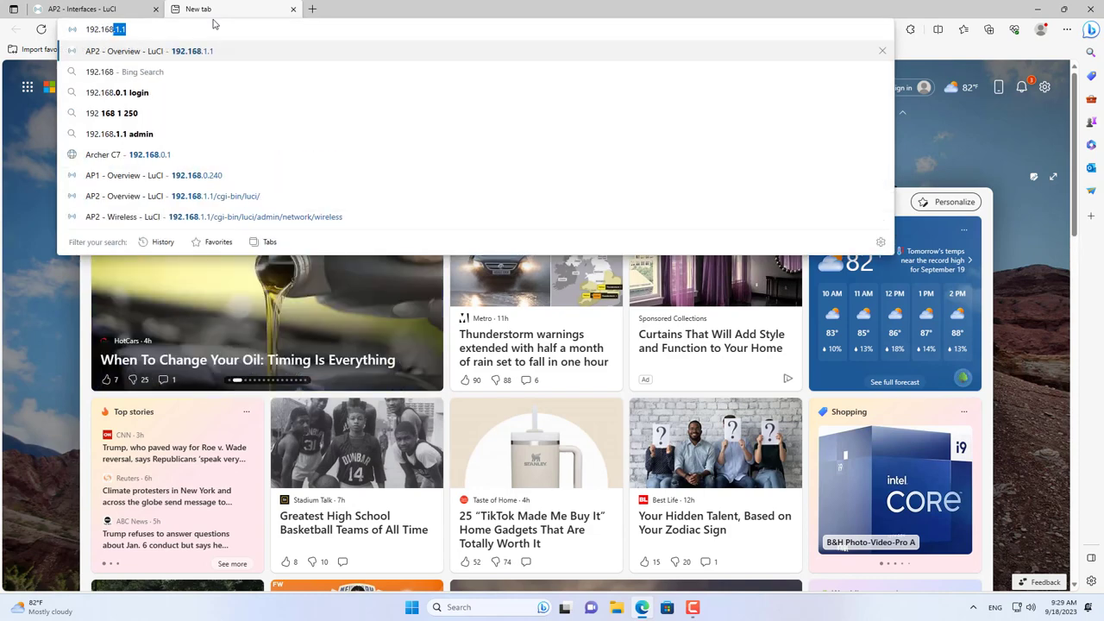
text(.0.241)
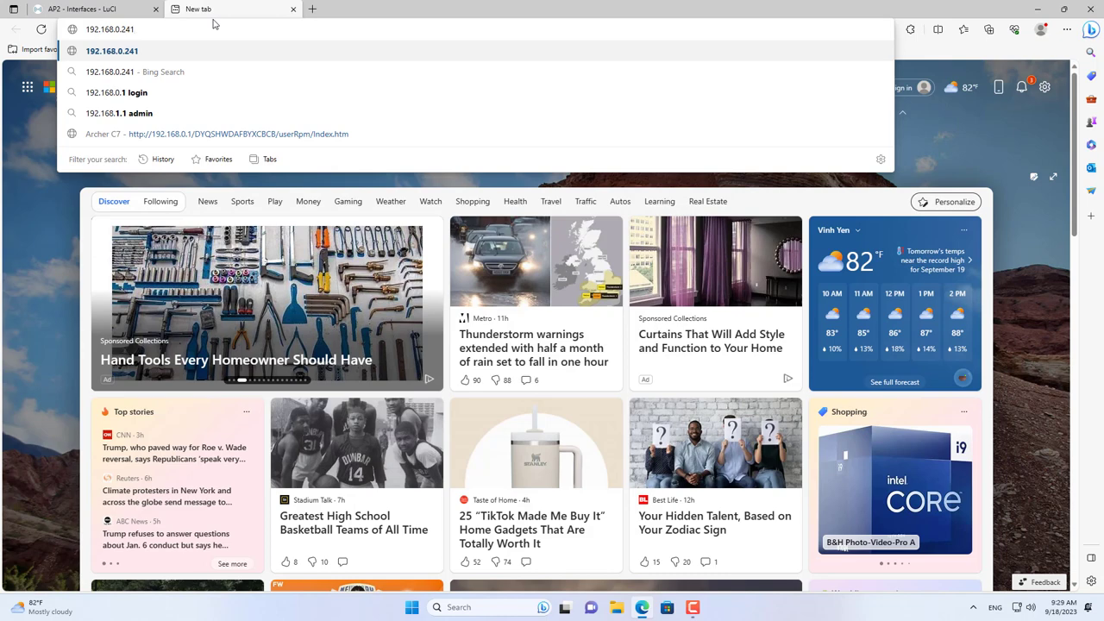
key(Return)
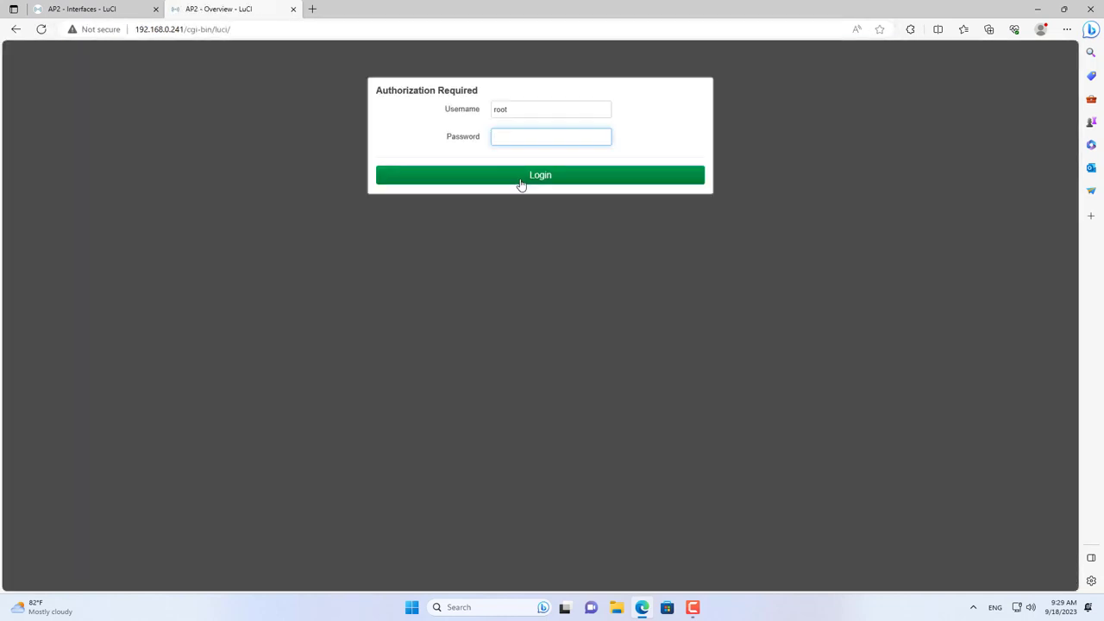
click(521, 177)
triple_click(478, 166)
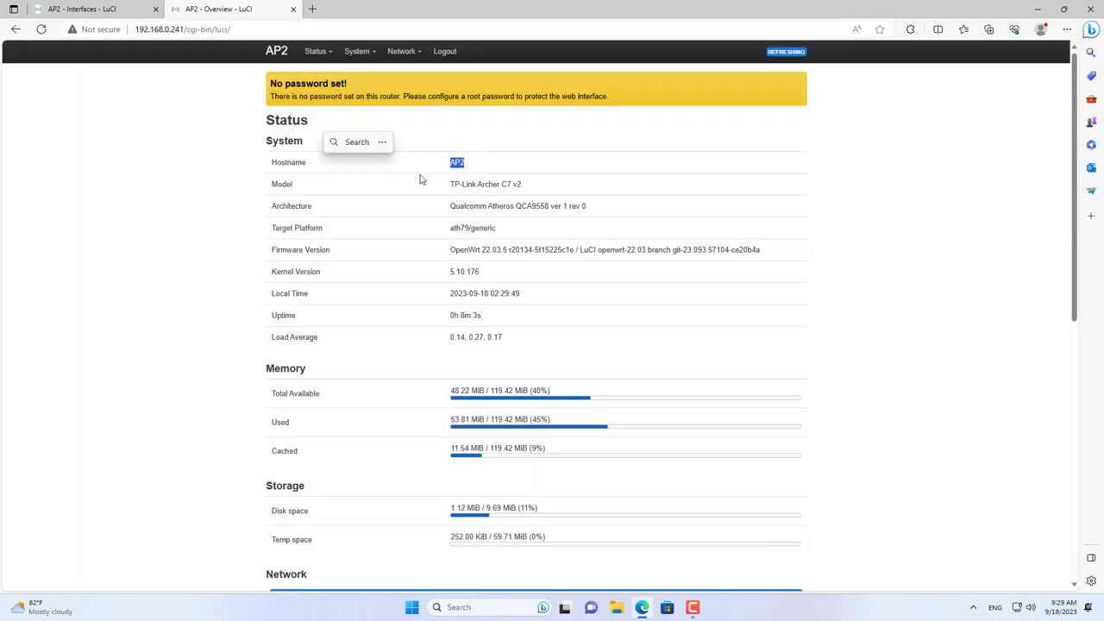
triple_click(617, 188)
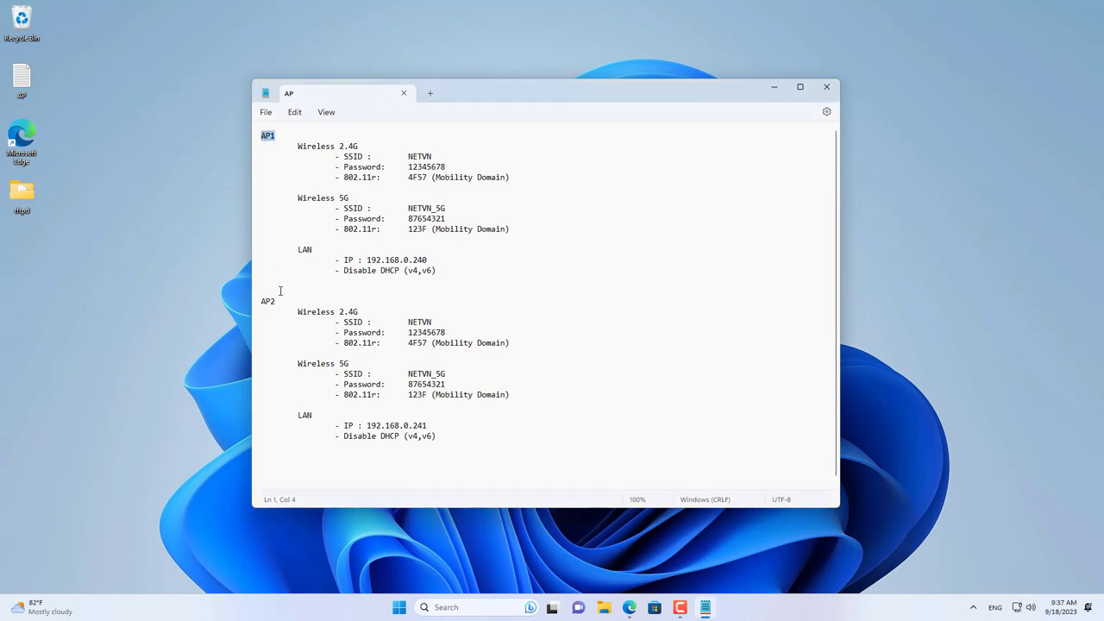
drag(278, 301, 253, 302)
drag(359, 146, 294, 148)
drag(363, 312, 295, 312)
double_click(420, 156)
double_click(423, 321)
double_click(426, 167)
double_click(426, 331)
double_click(417, 177)
double_click(417, 343)
drag(350, 197, 294, 198)
drag(350, 363, 284, 365)
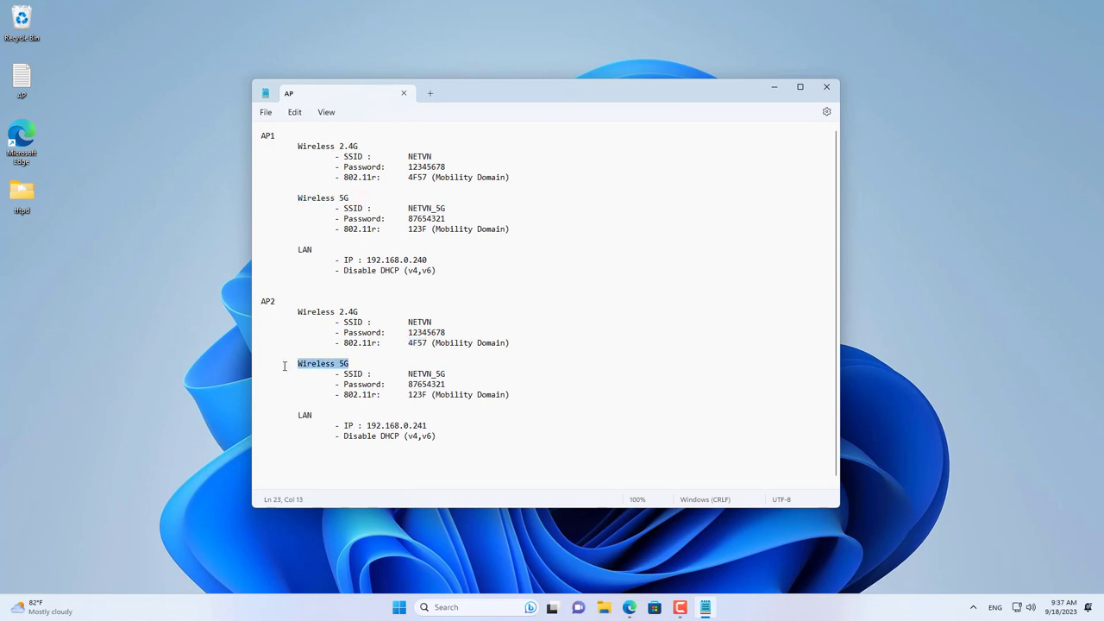
double_click(426, 207)
double_click(426, 373)
double_click(426, 219)
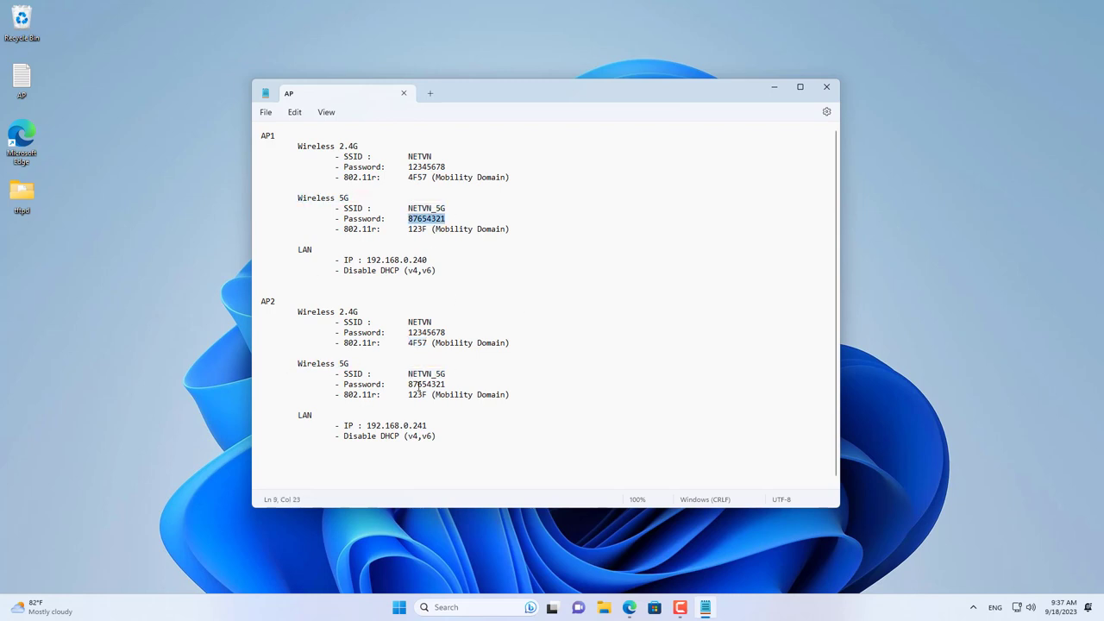
double_click(426, 384)
double_click(417, 228)
double_click(418, 394)
double_click(305, 249)
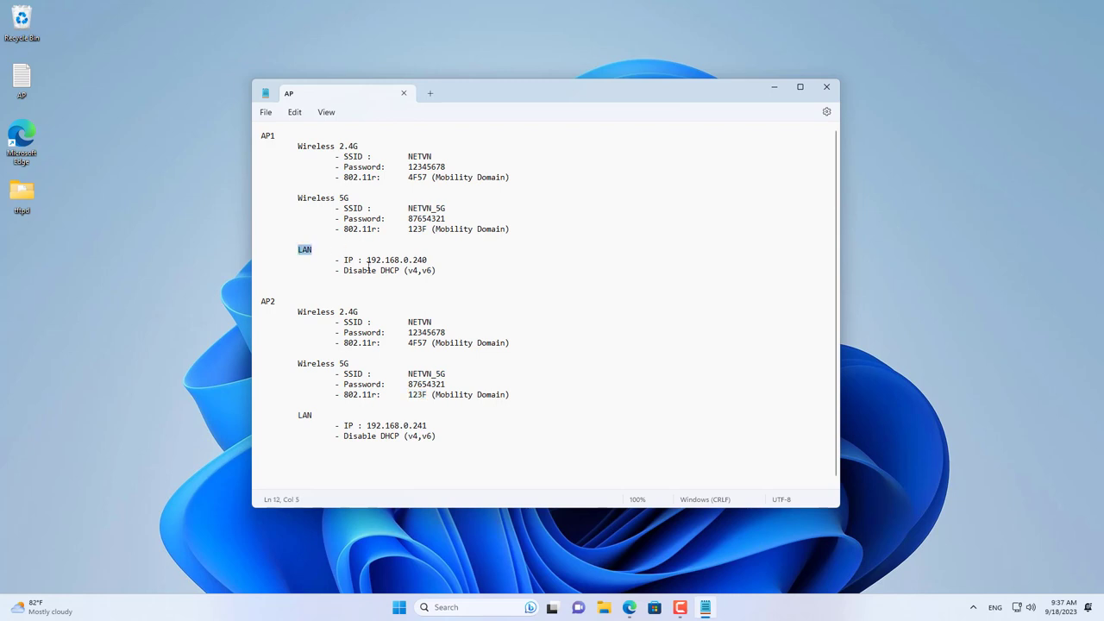
drag(344, 260, 468, 266)
drag(345, 425, 473, 434)
double_click(420, 425)
double_click(420, 259)
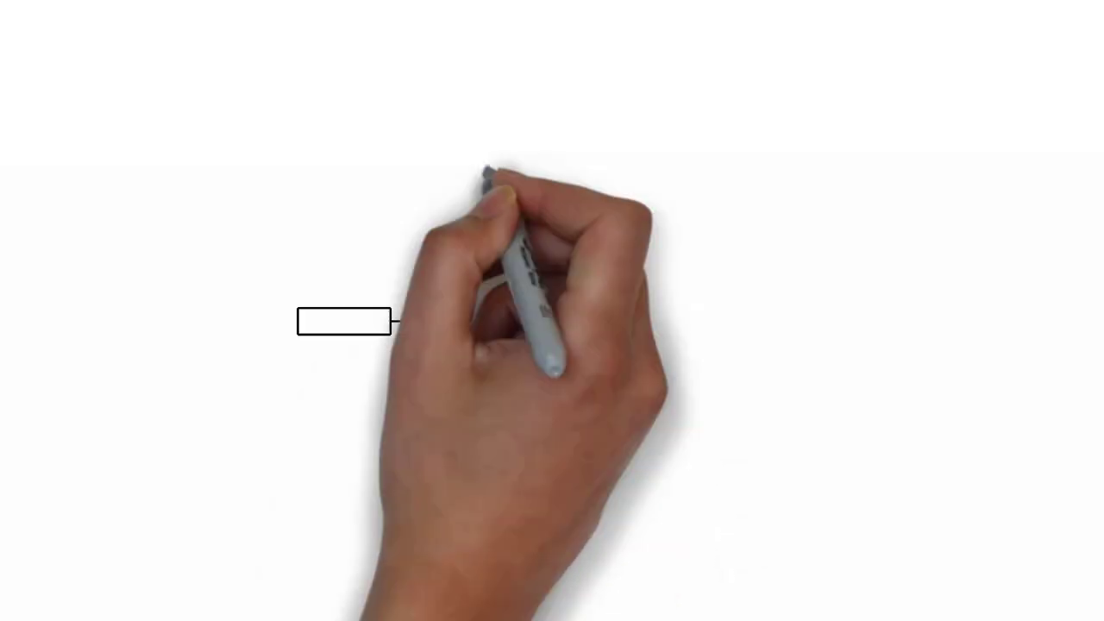